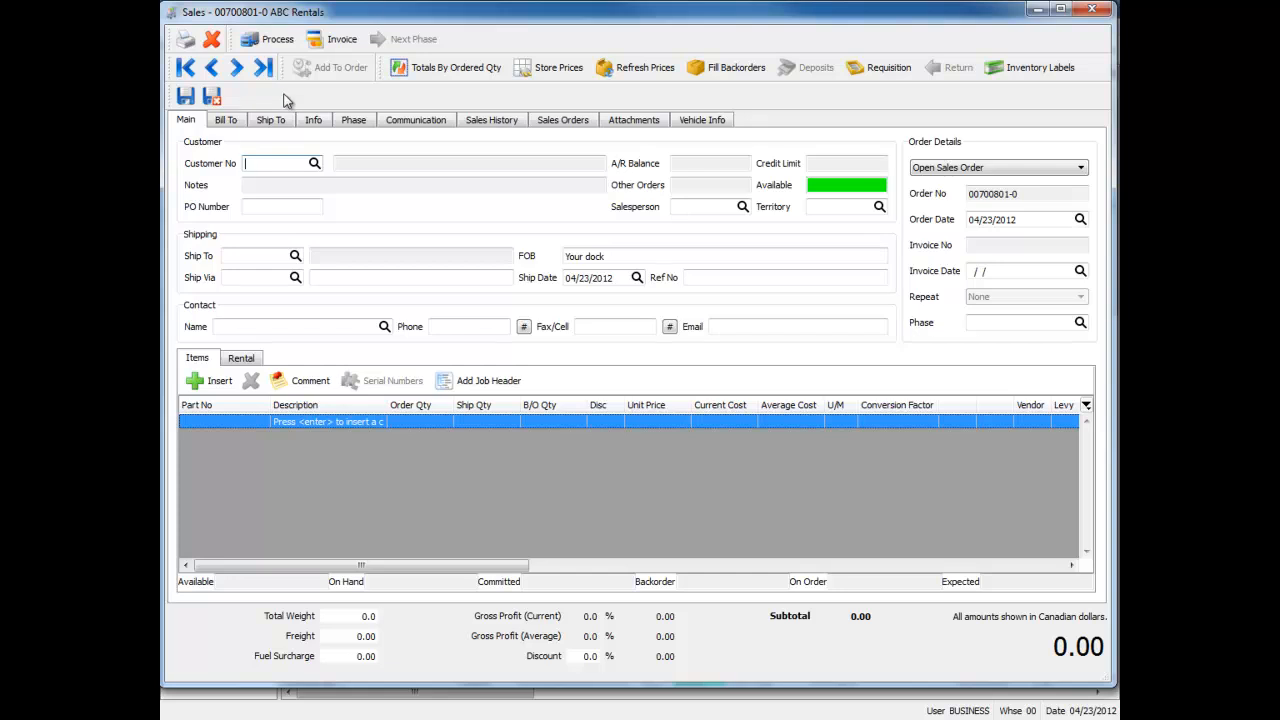
Assign customer ACE to the new sales order and dismiss the customer's Watch Credit note
click(252, 326)
click(275, 163)
text(ACE)
key(Tab)
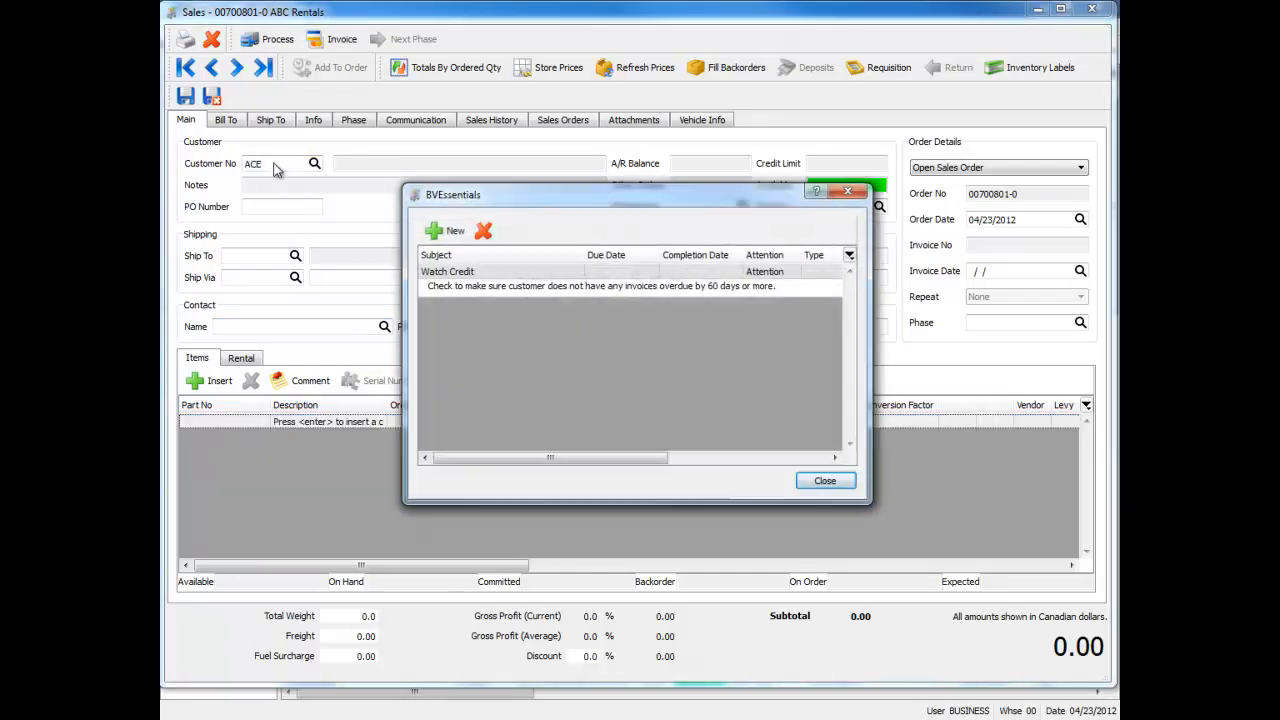
click(819, 482)
Fill in the order's contact details from the seventh entry in the customer's contact list
click(250, 324)
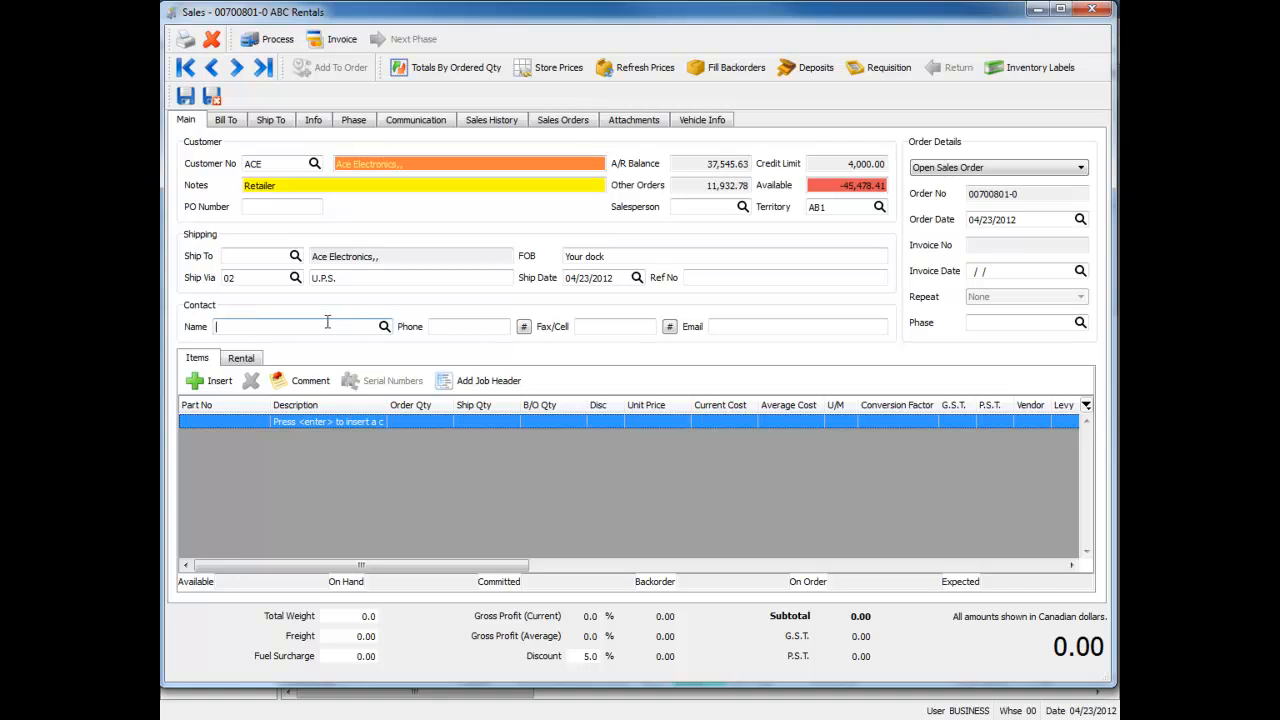
click(384, 328)
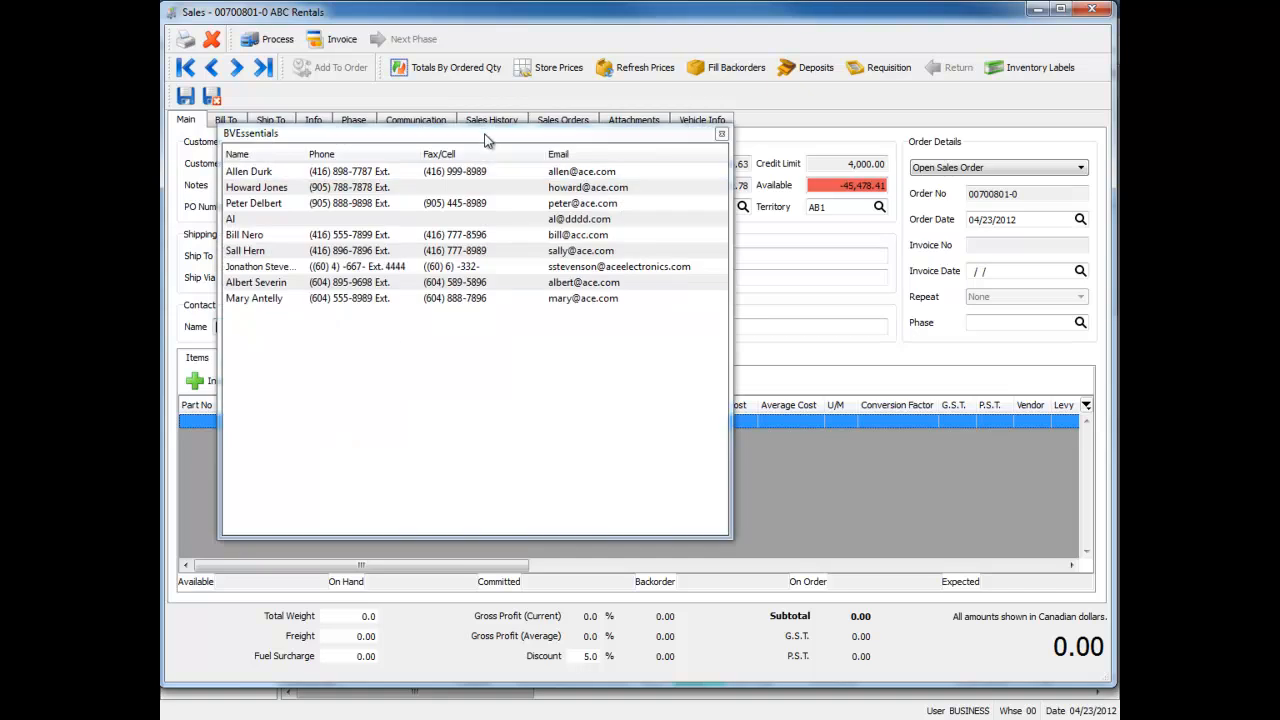
drag(490, 141, 618, 128)
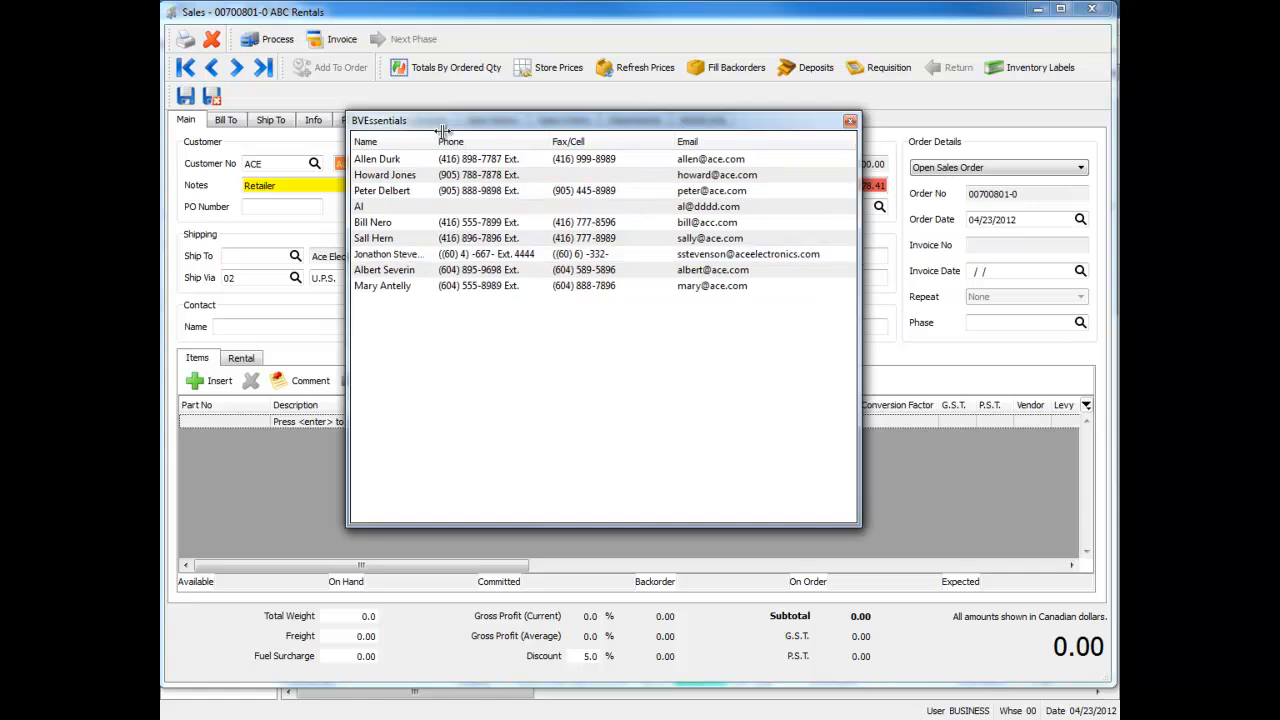
double_click(417, 257)
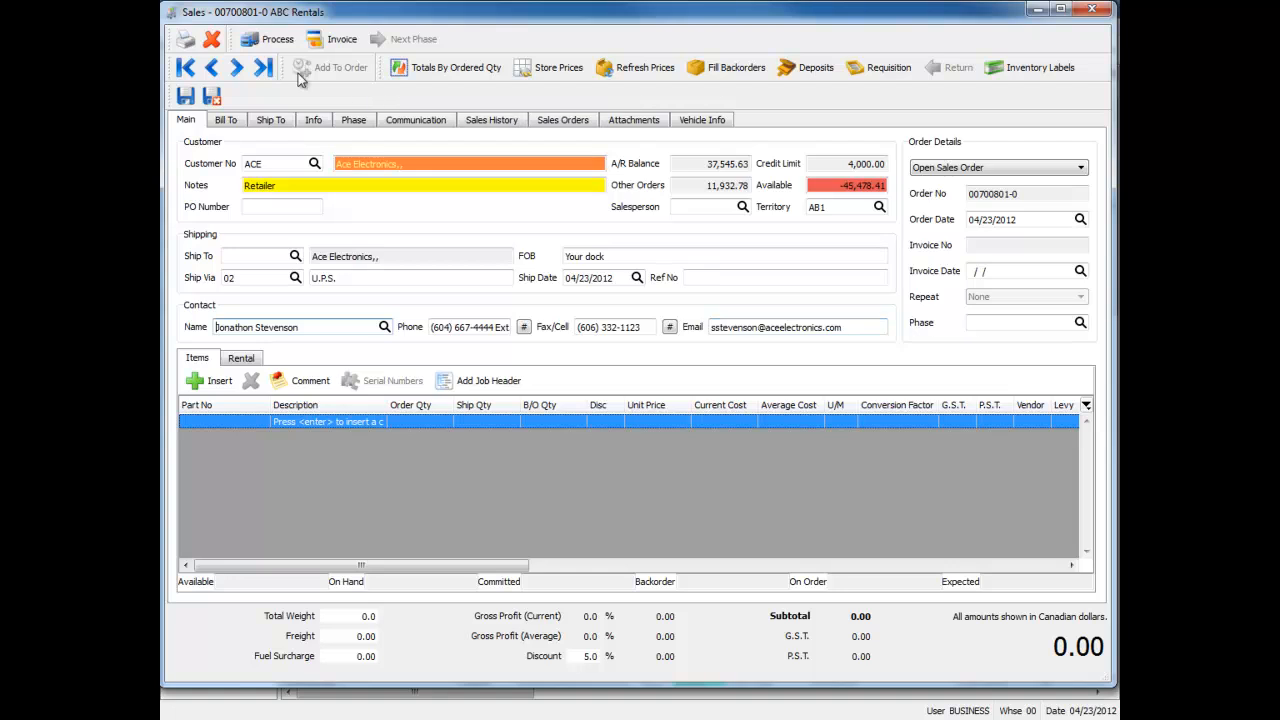
Set up an email of the Quote report to the Ordered by contact and cancel it without sending
click(185, 40)
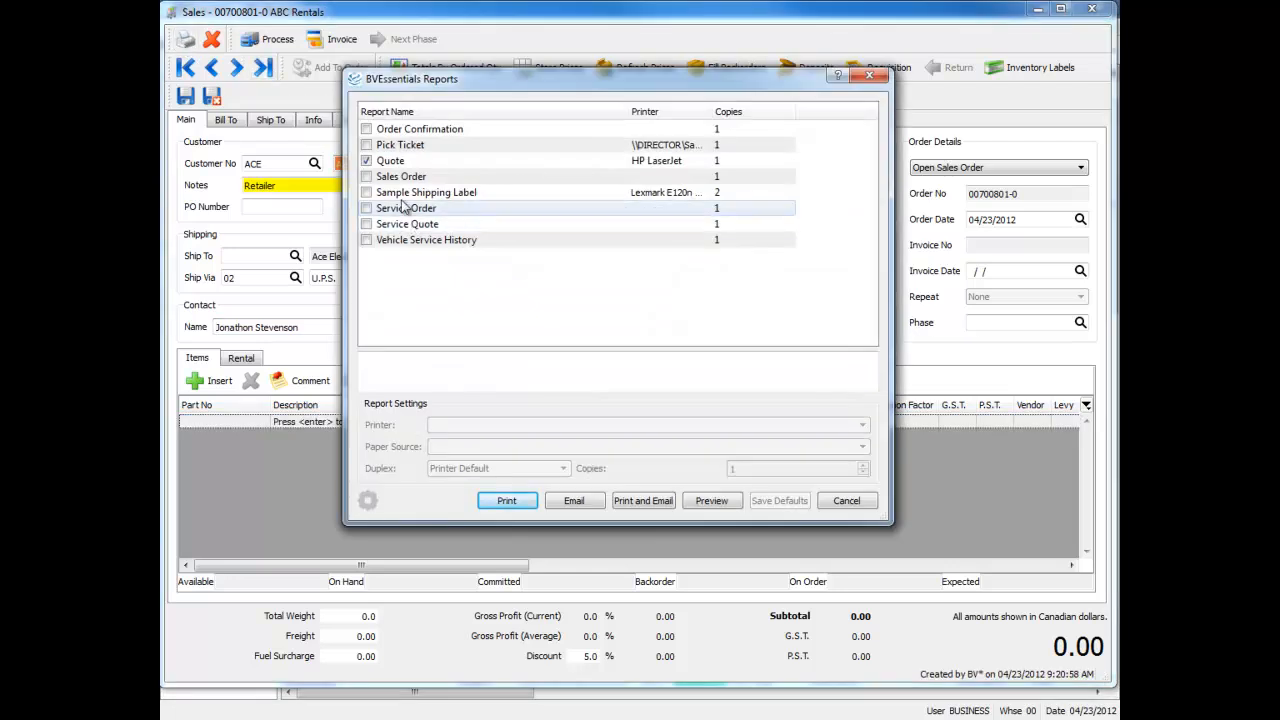
click(395, 162)
click(574, 501)
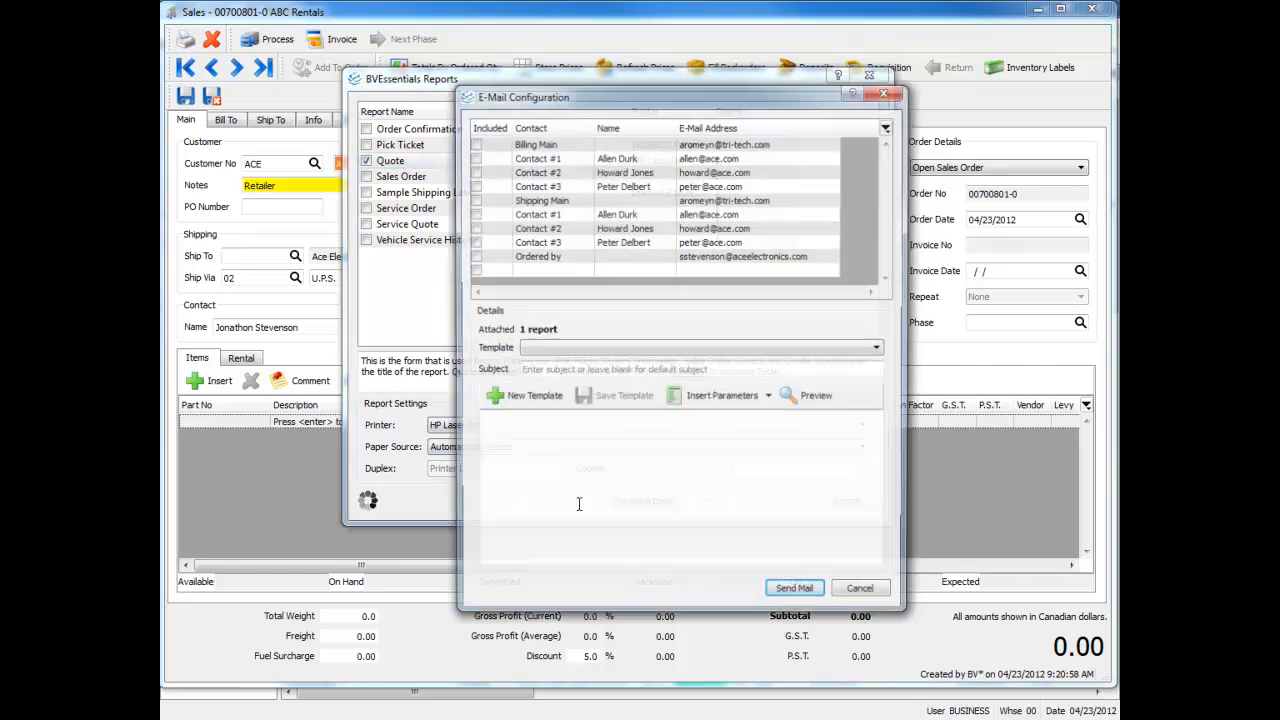
click(473, 256)
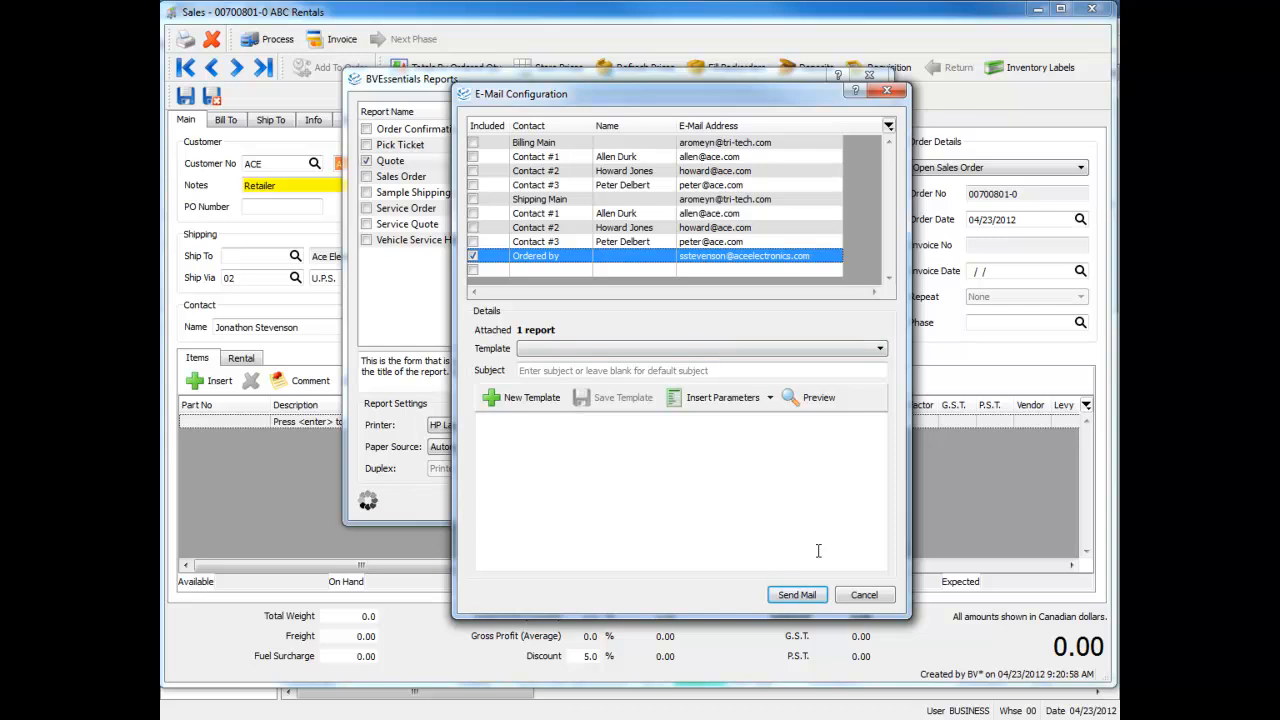
click(876, 598)
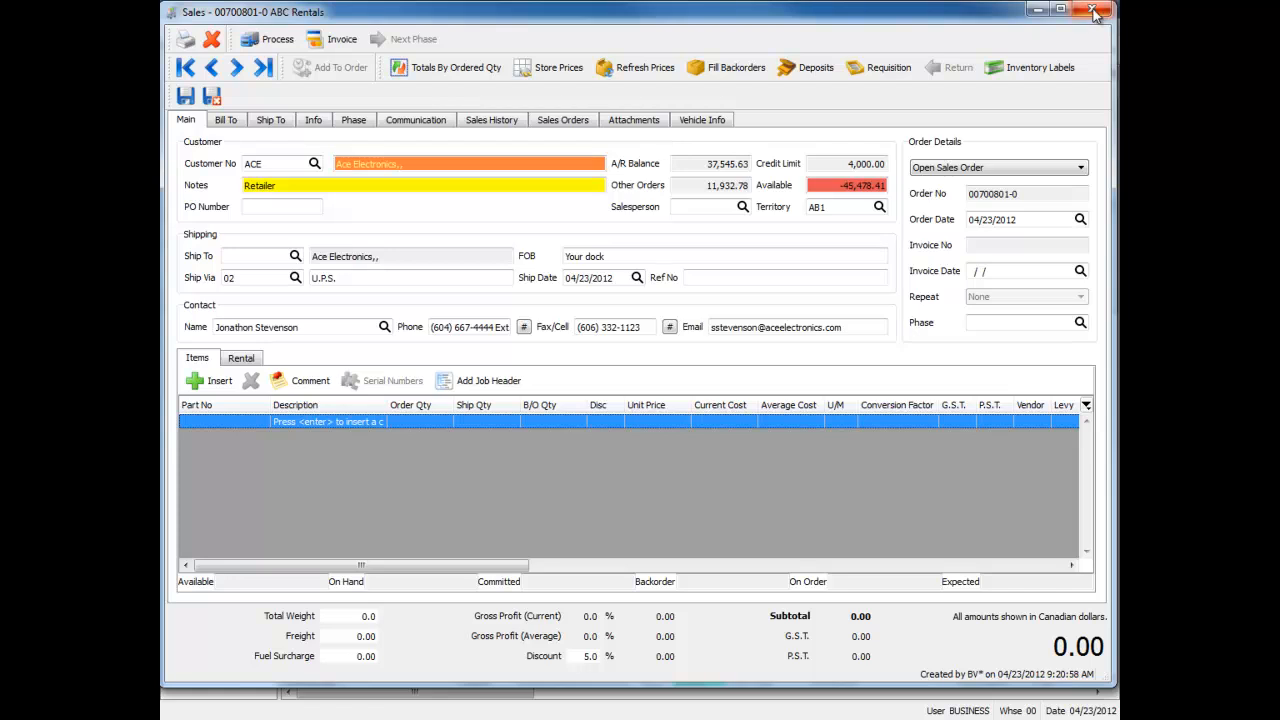
Review the order's ship date and tracking number fields, and close the order
click(314, 122)
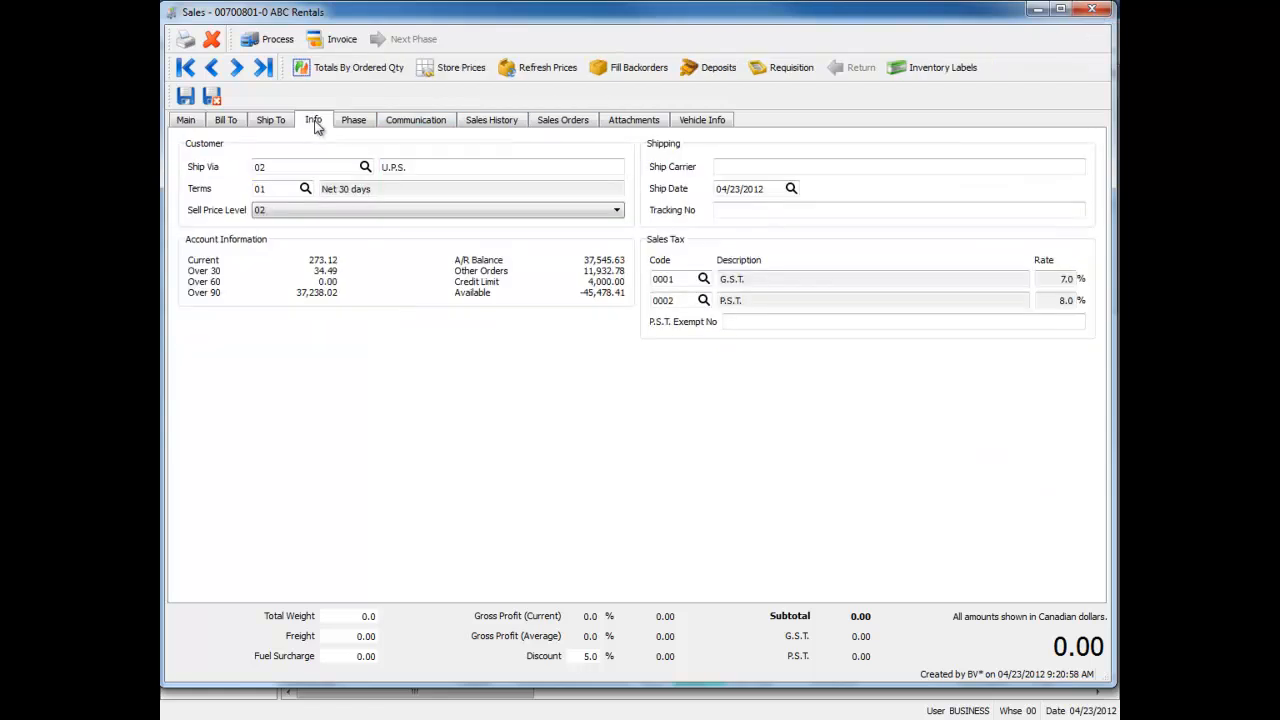
click(729, 188)
click(726, 209)
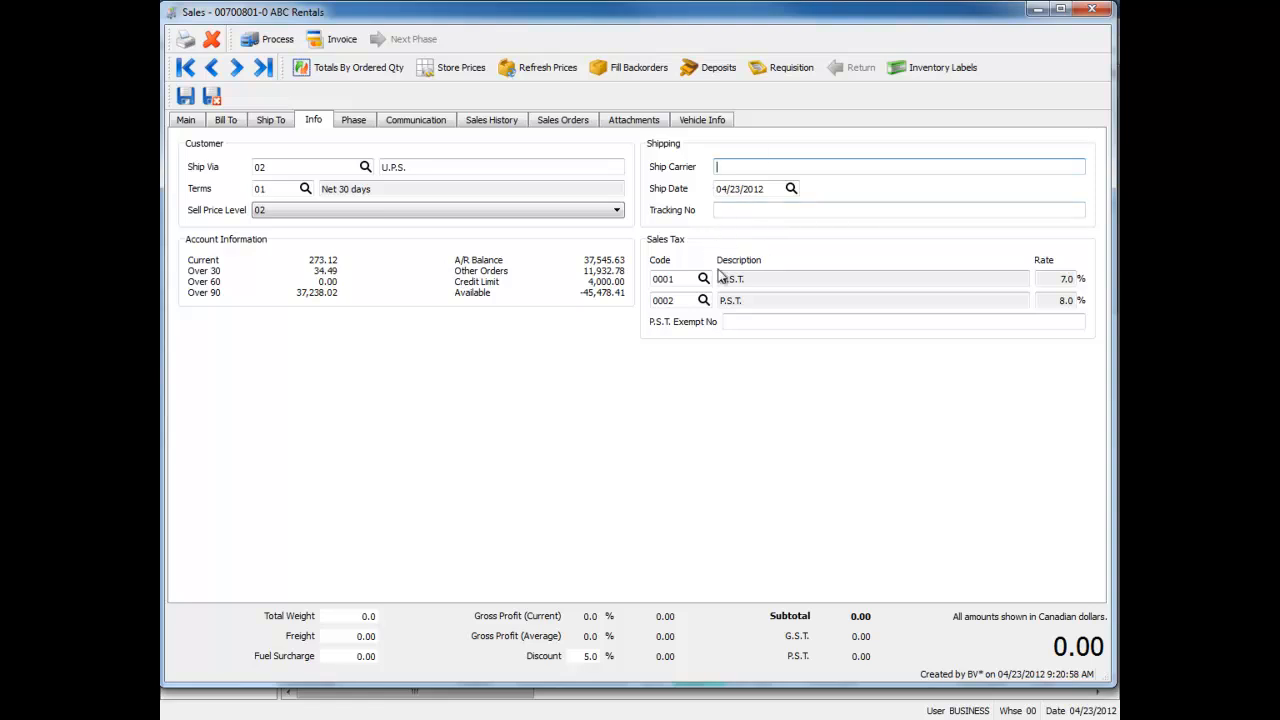
click(195, 120)
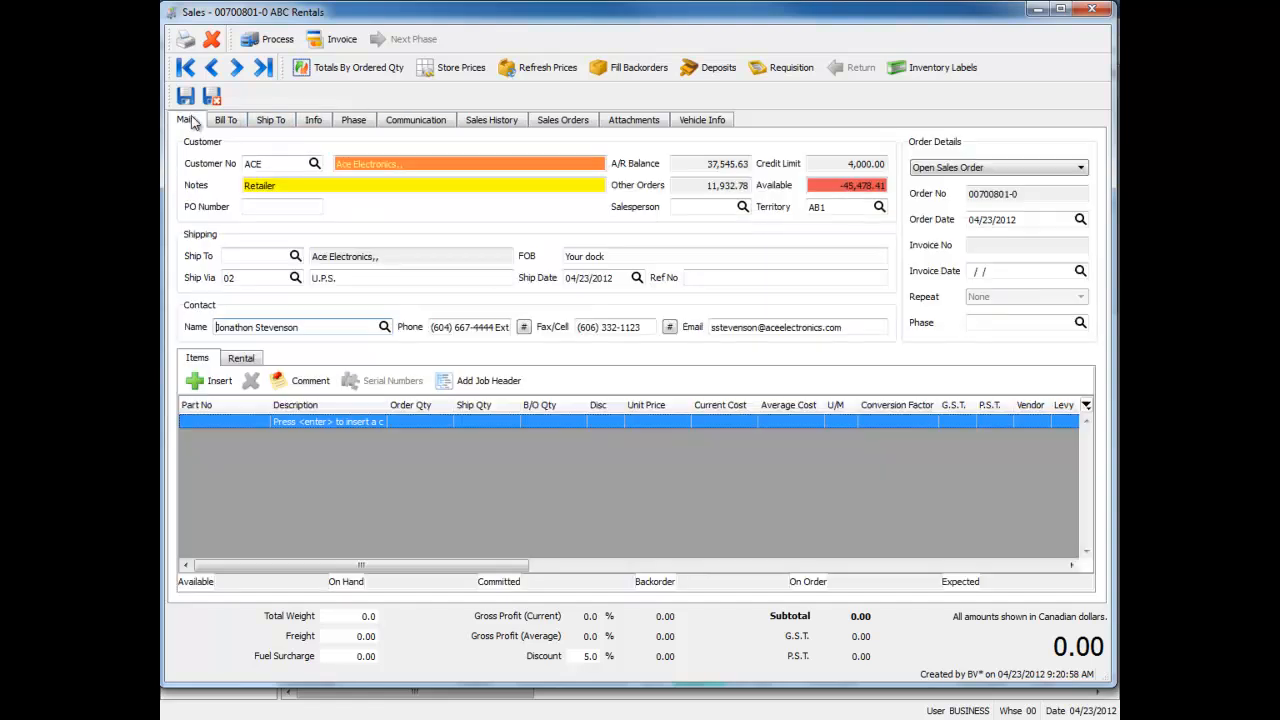
click(1097, 12)
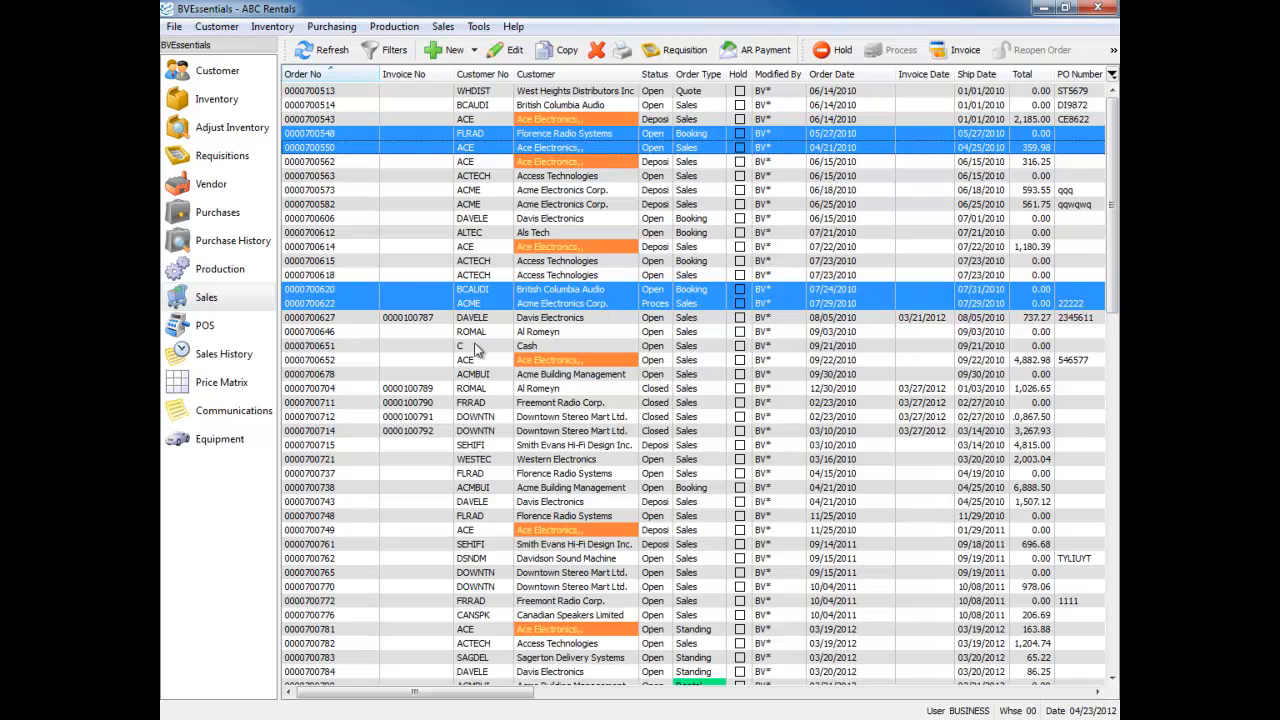
Open ACE's sales order dated 04/21/2010 and review the customer's other sales orders and sales history
click(474, 149)
double_click(474, 149)
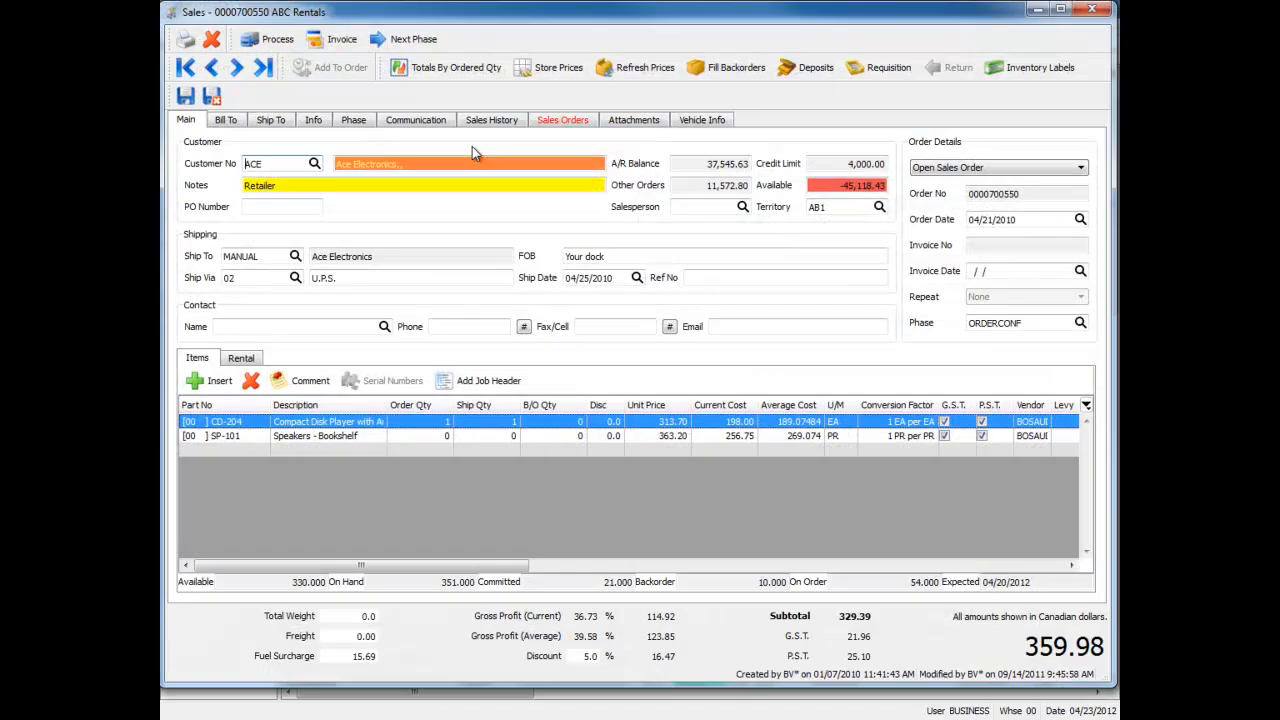
click(569, 121)
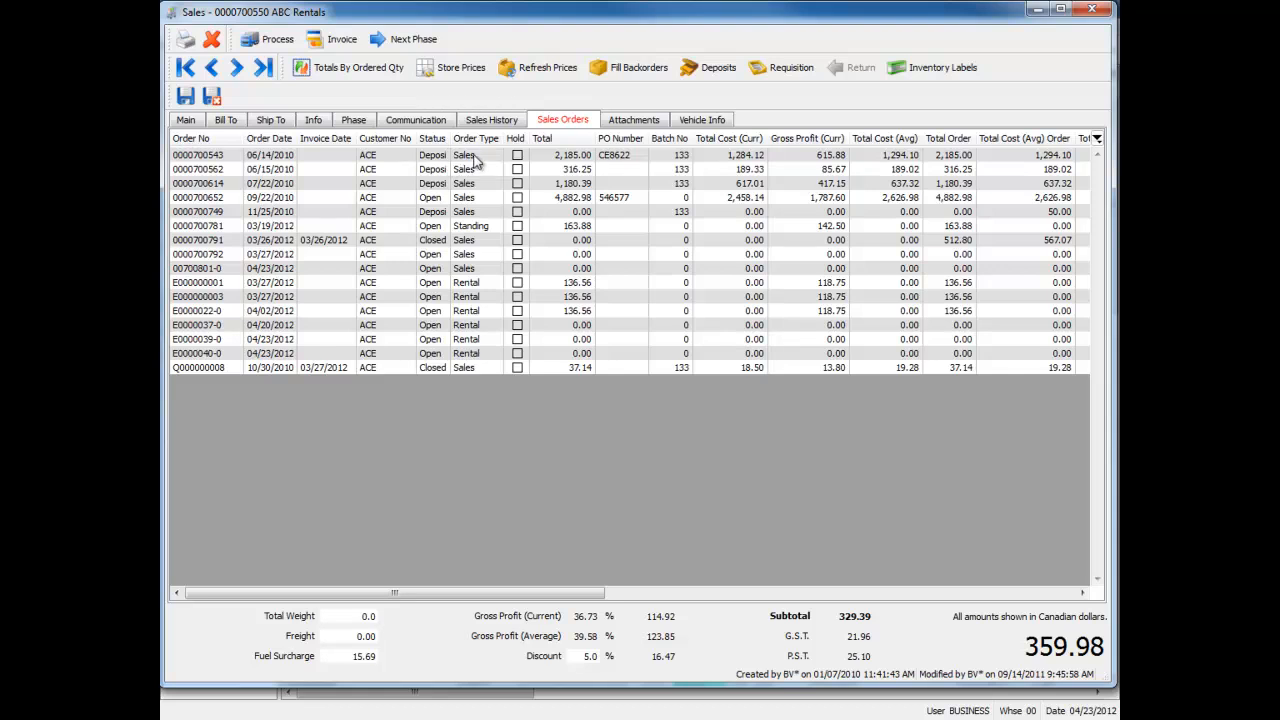
click(491, 120)
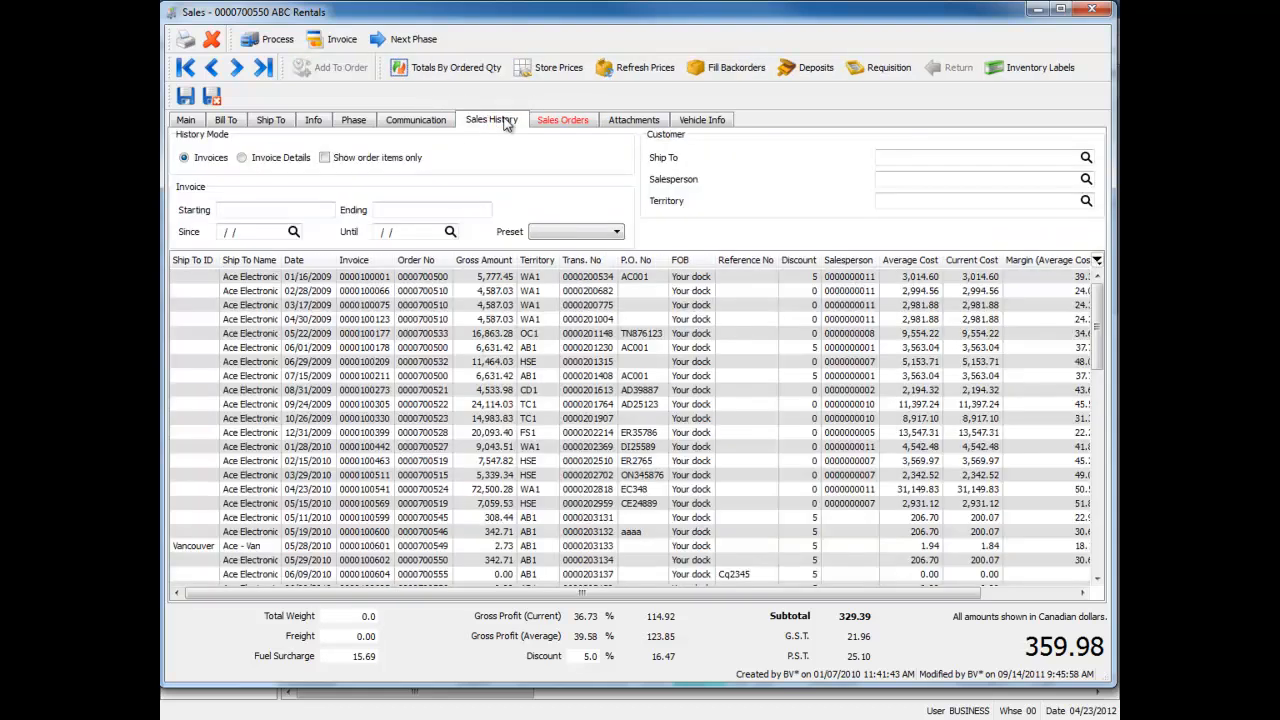
click(565, 121)
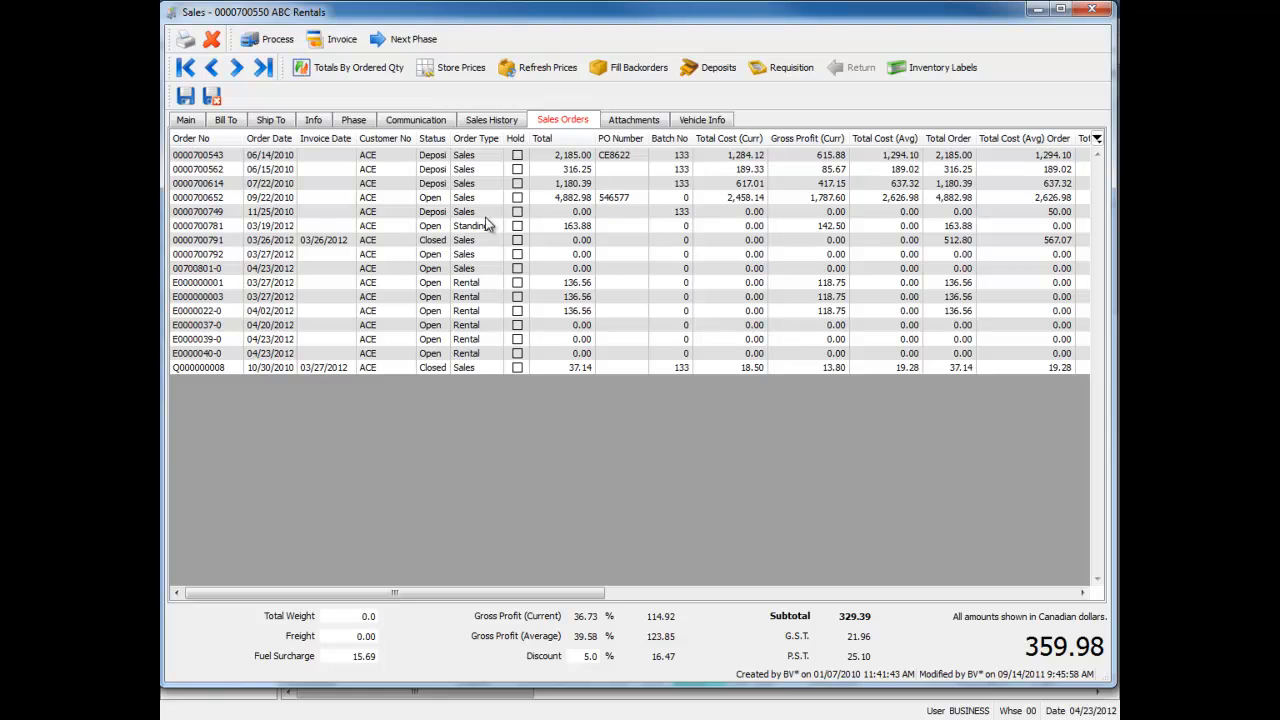
View the customer's sales order dated 06/15/2010 from the related orders, and close both orders
click(478, 172)
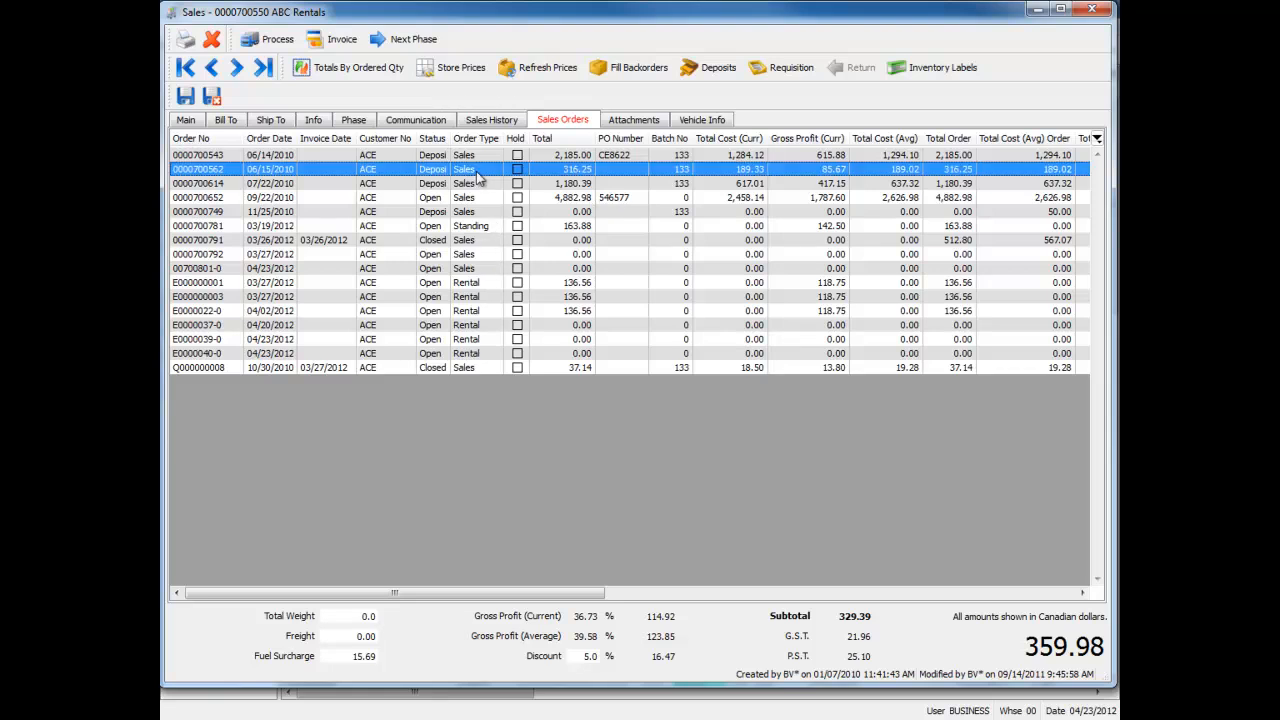
double_click(478, 176)
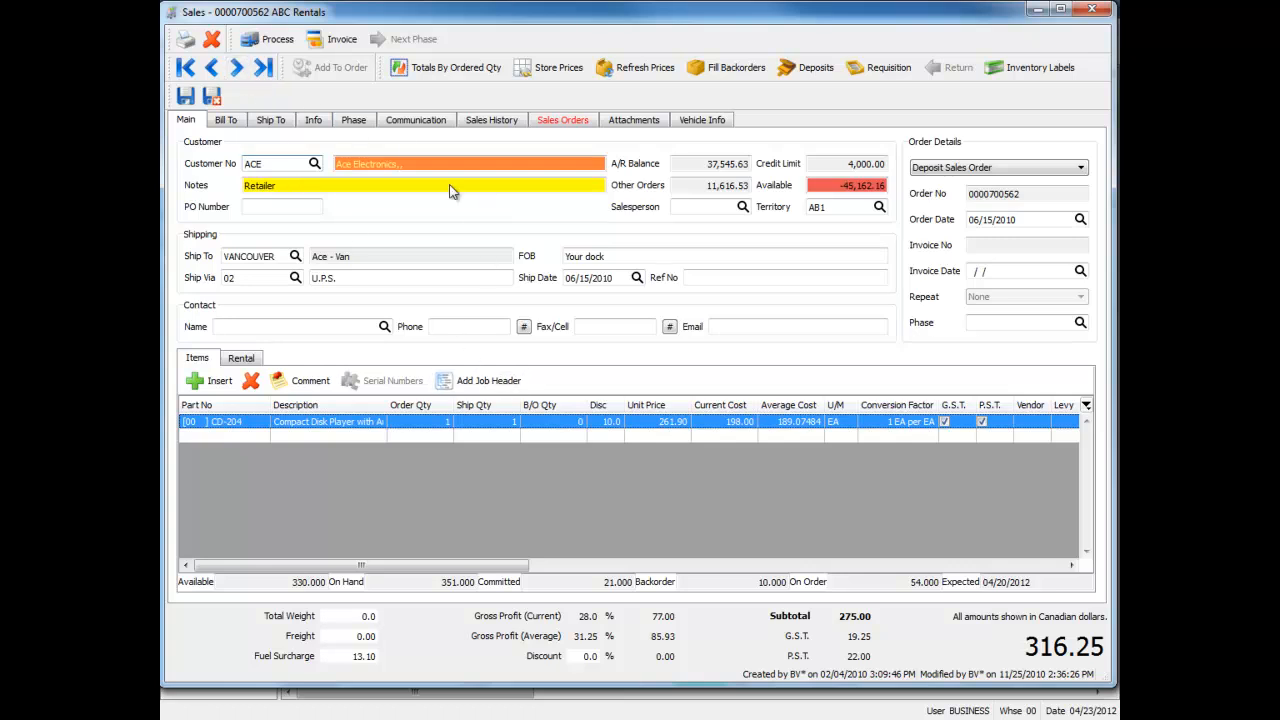
click(1093, 12)
click(663, 372)
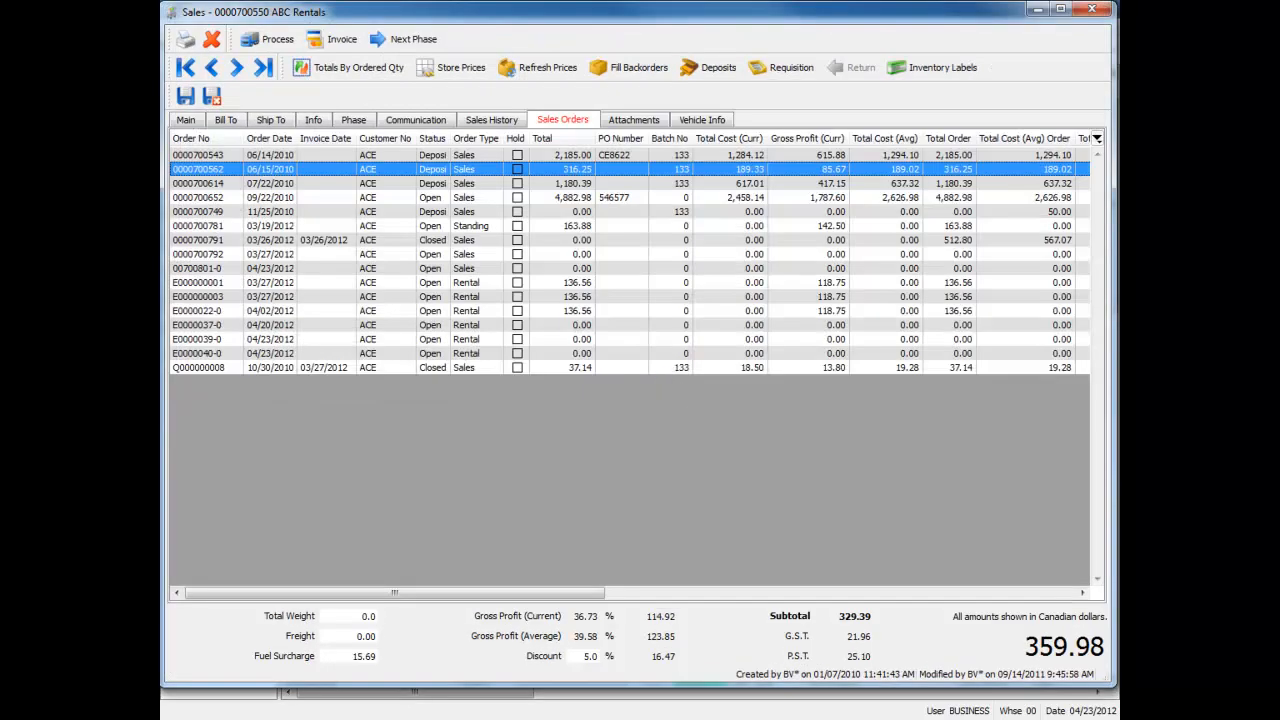
click(1093, 10)
click(655, 370)
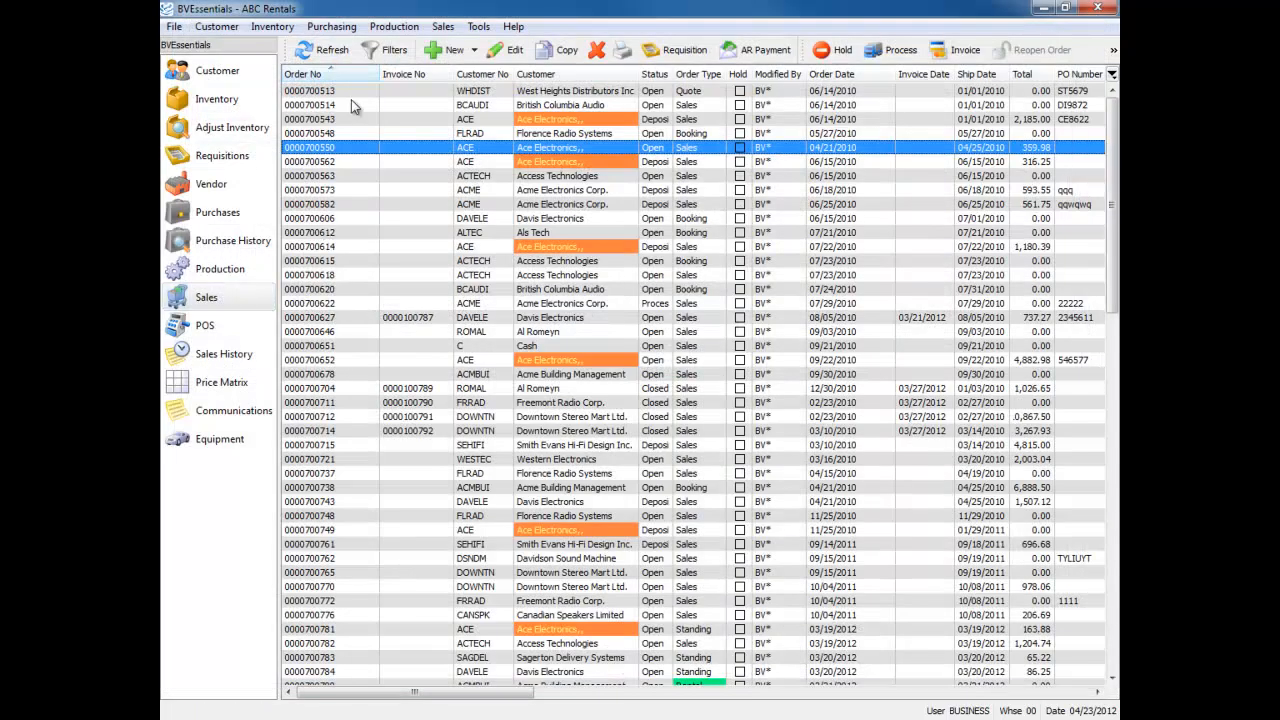
Create a sales order for customer ACE and fill in its contact from the seventh entry in the contact list
click(447, 49)
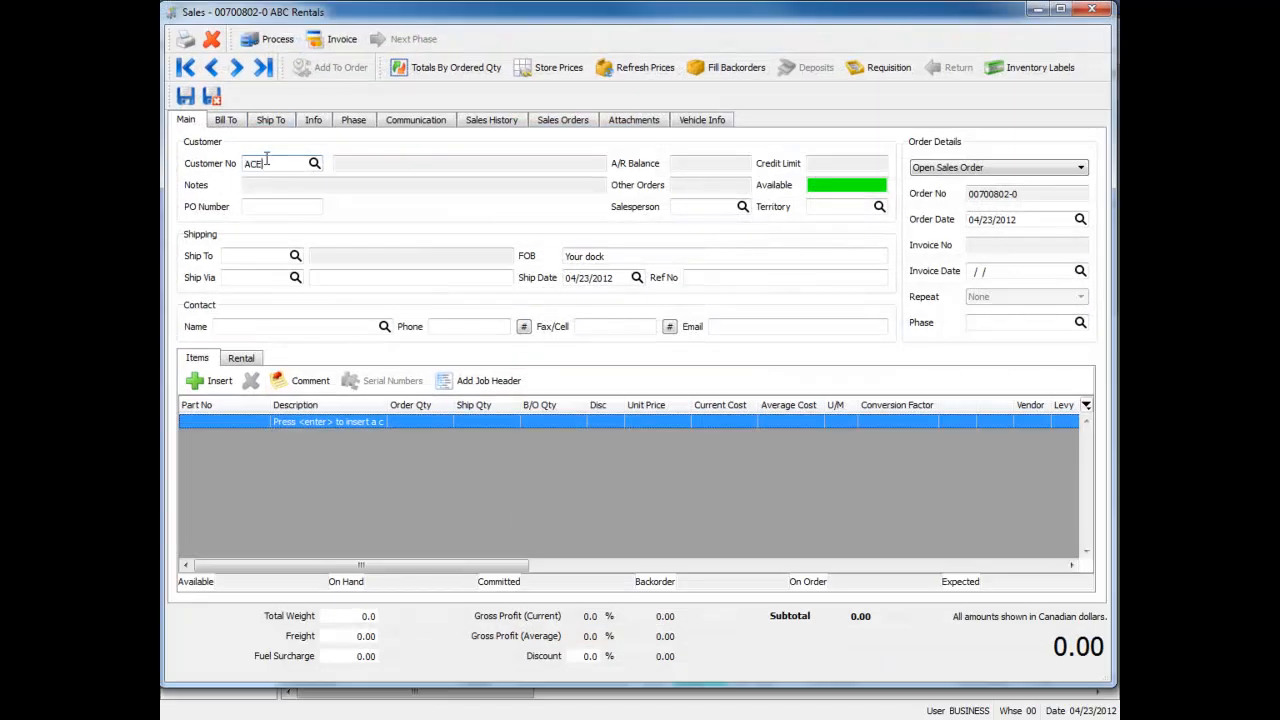
text(ACE)
key(Tab)
click(826, 486)
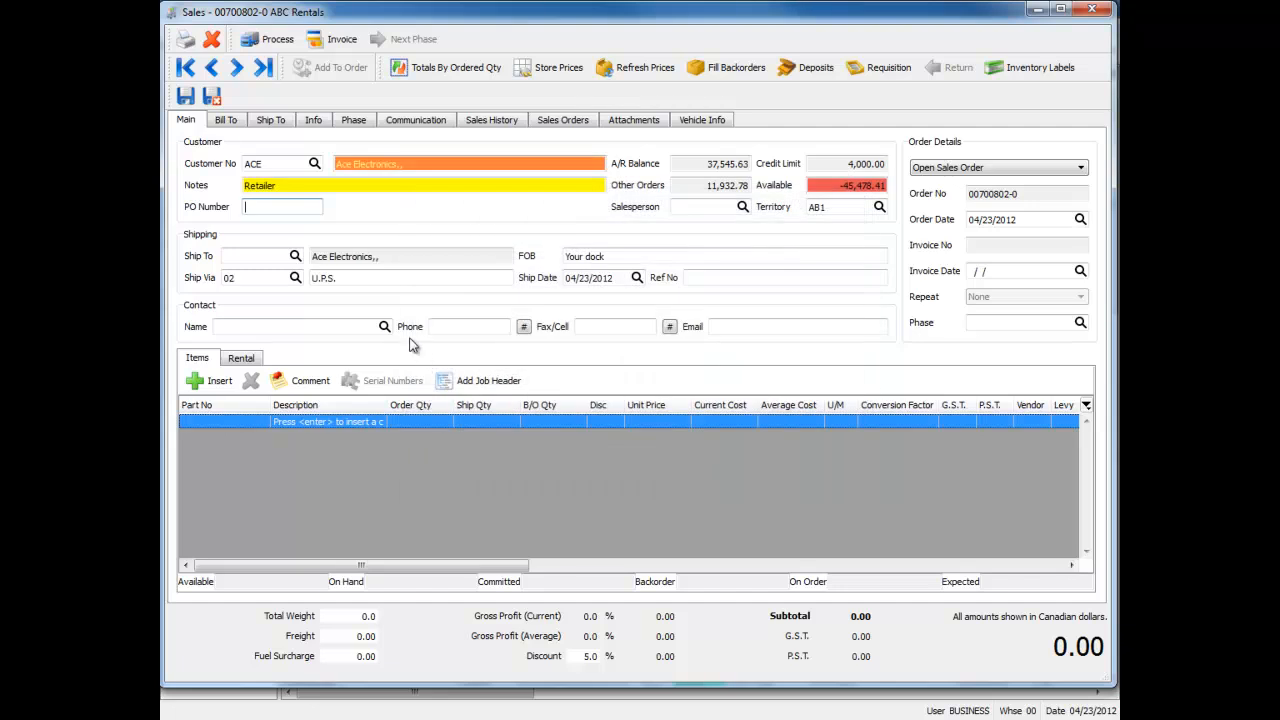
click(384, 326)
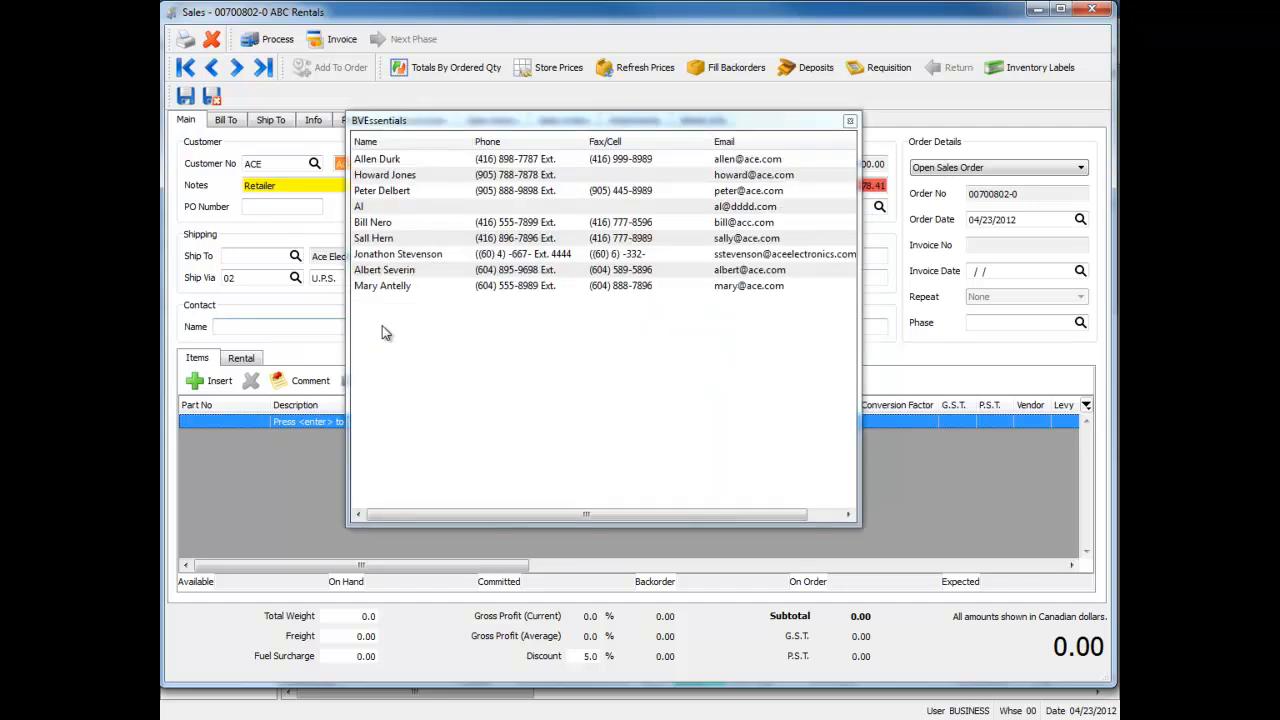
double_click(388, 258)
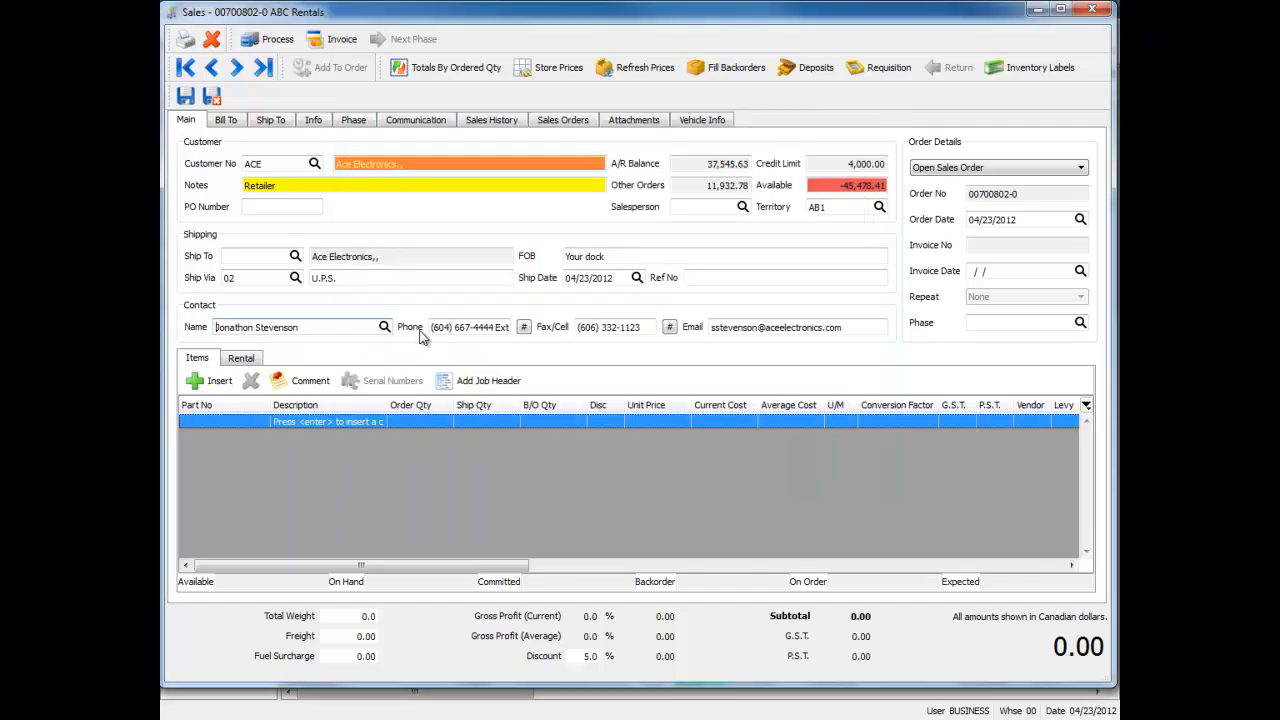
Add part CD-204 to the order's items and dismiss the part's notes
click(246, 421)
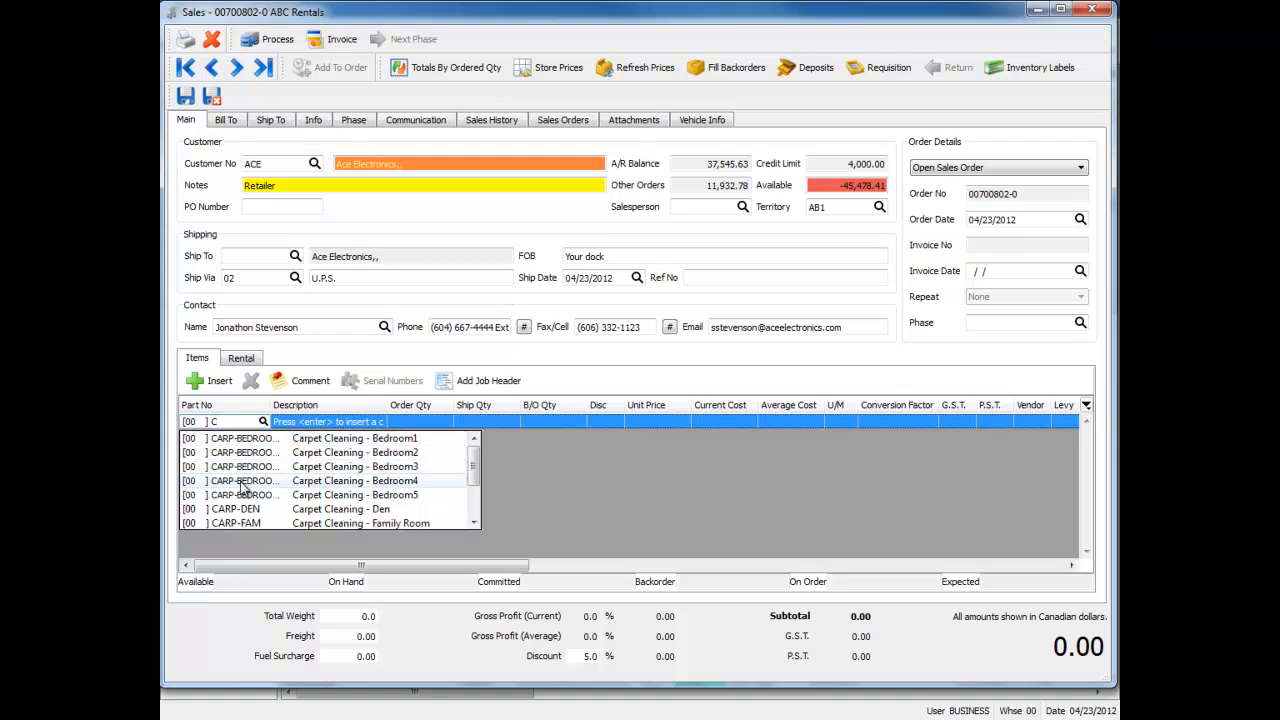
text(CD)
click(242, 443)
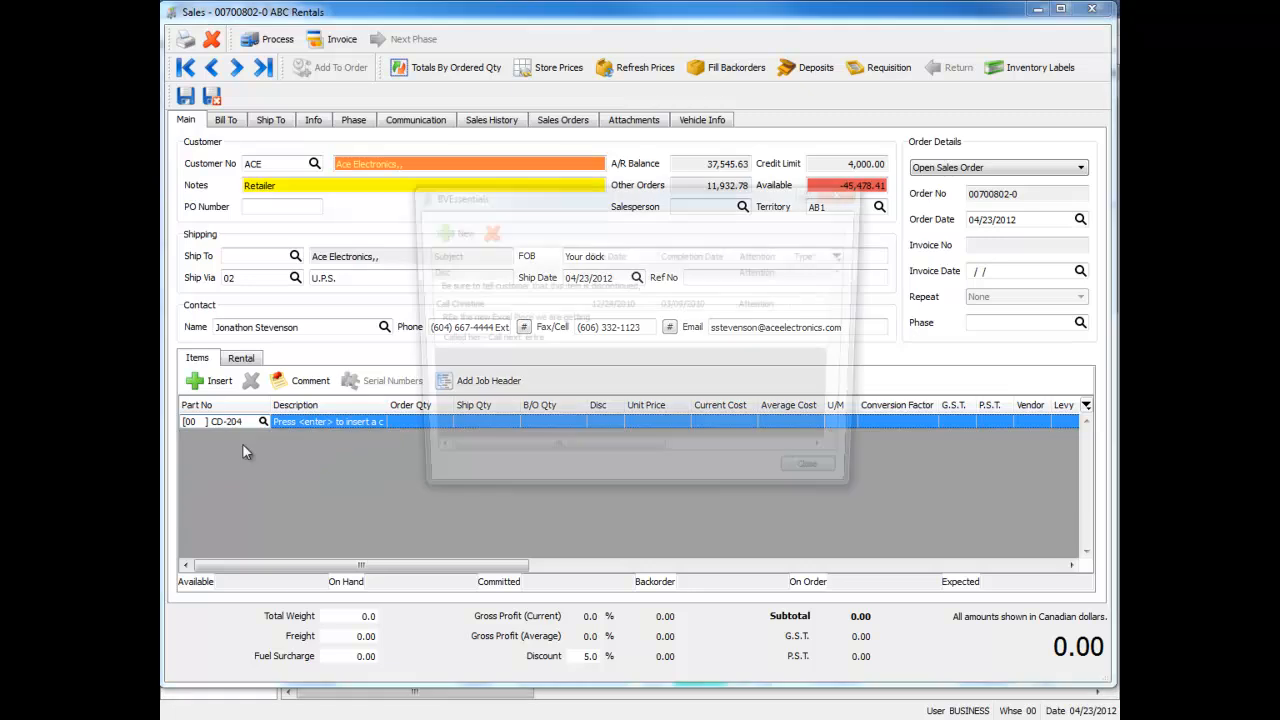
click(810, 485)
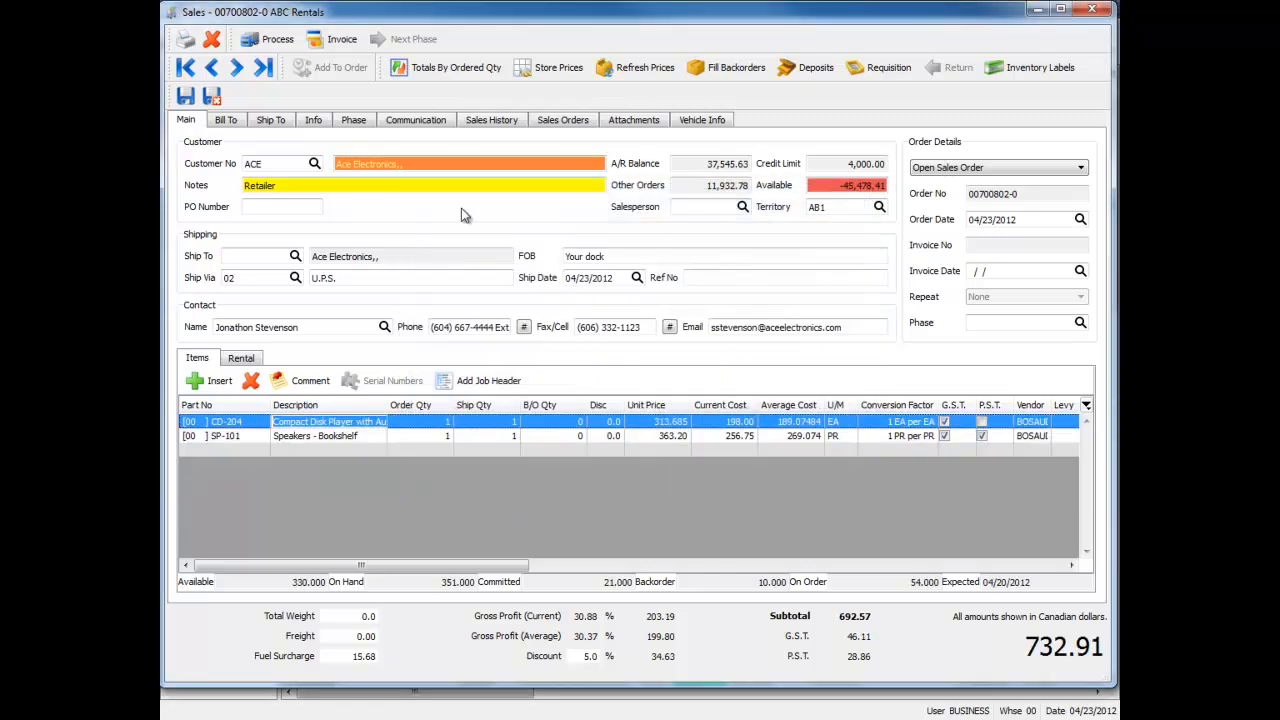
Set up an email of the Quote report to the Ordered by contact using the first Quote {OrderNumber} template
click(185, 39)
click(419, 164)
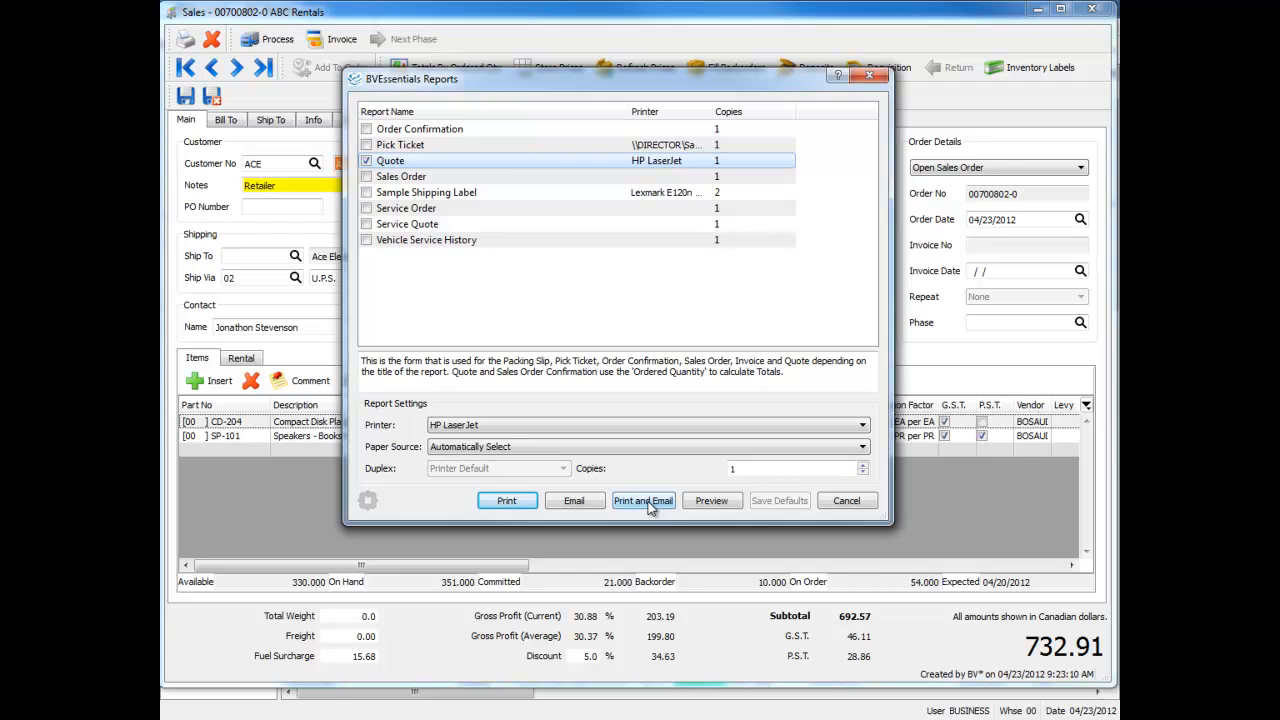
click(575, 501)
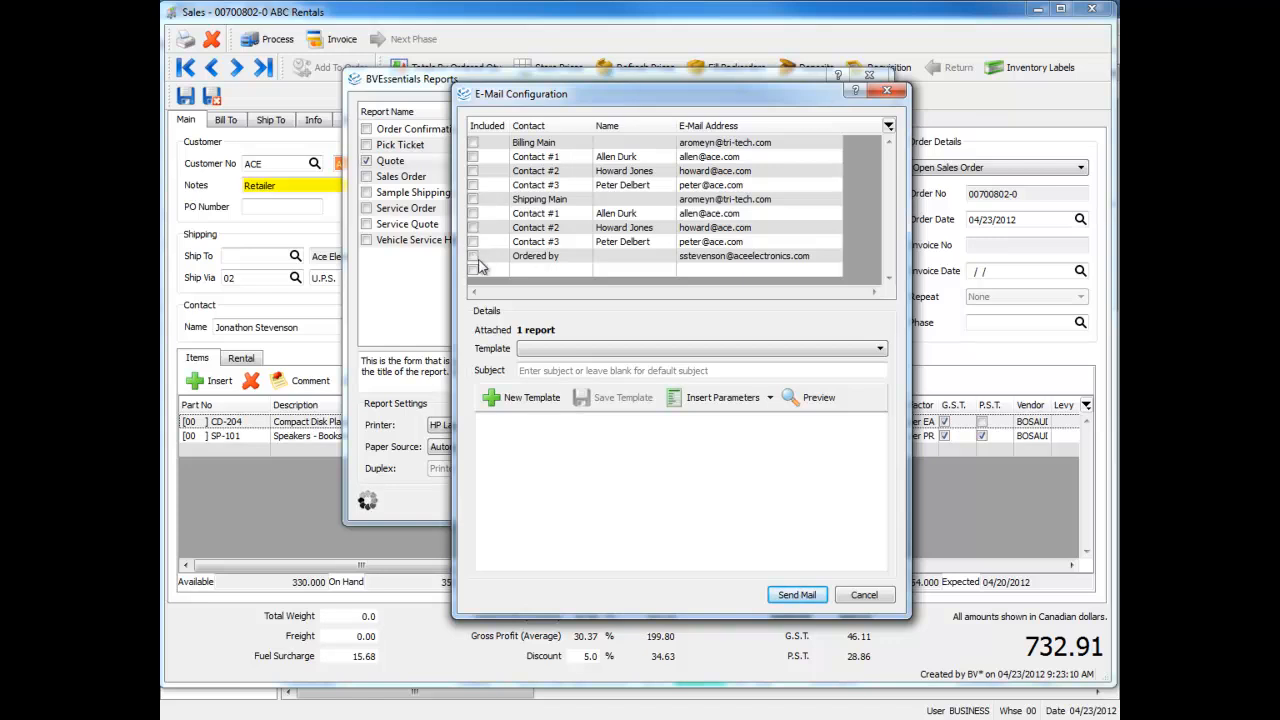
click(476, 257)
click(476, 258)
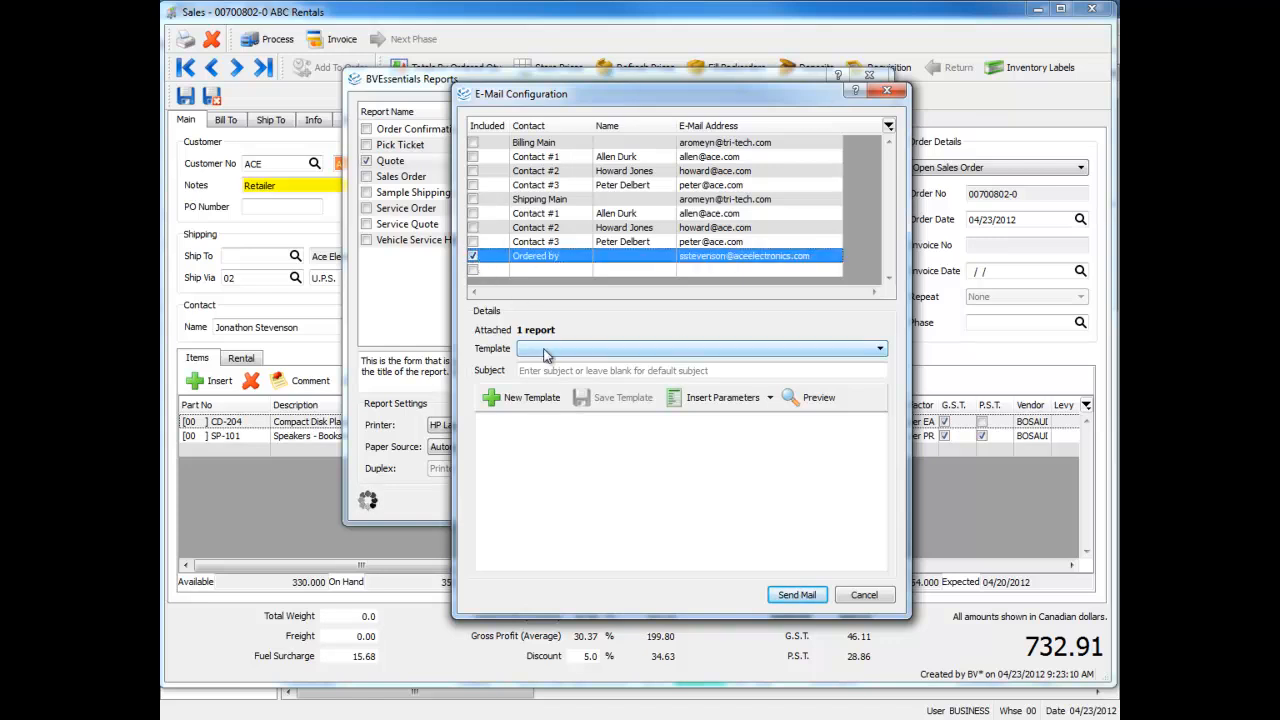
click(611, 353)
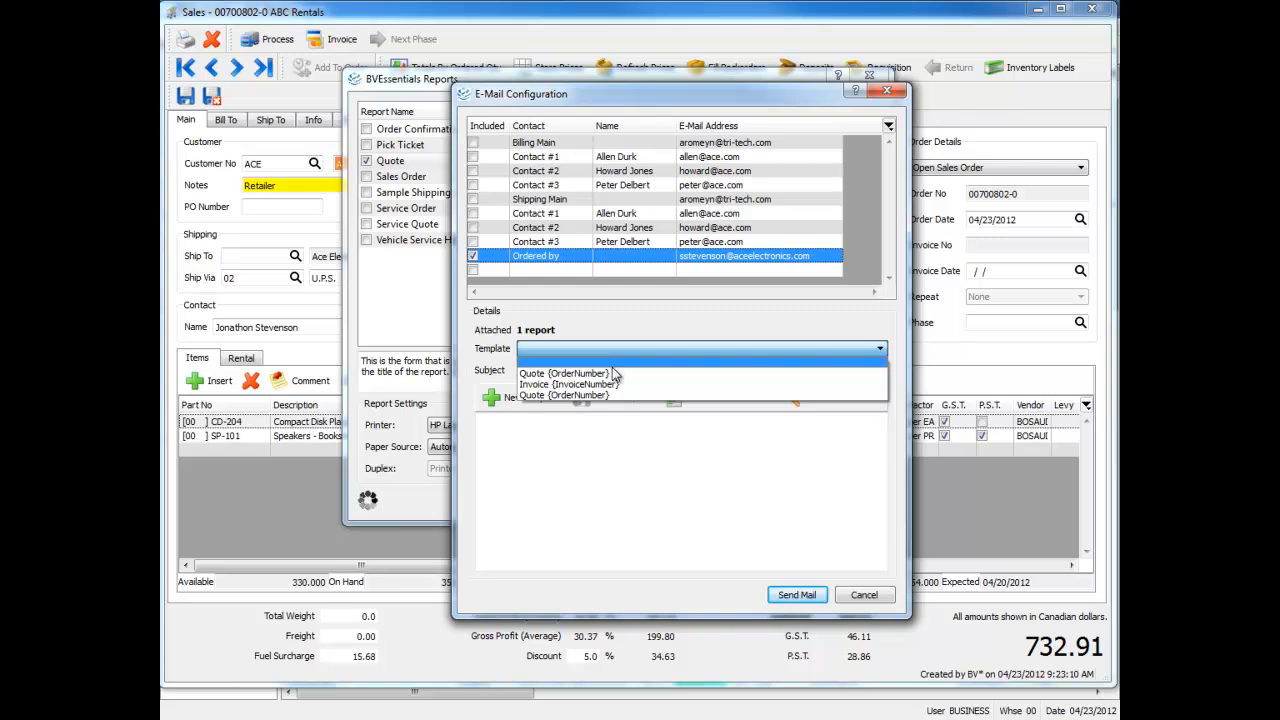
click(602, 372)
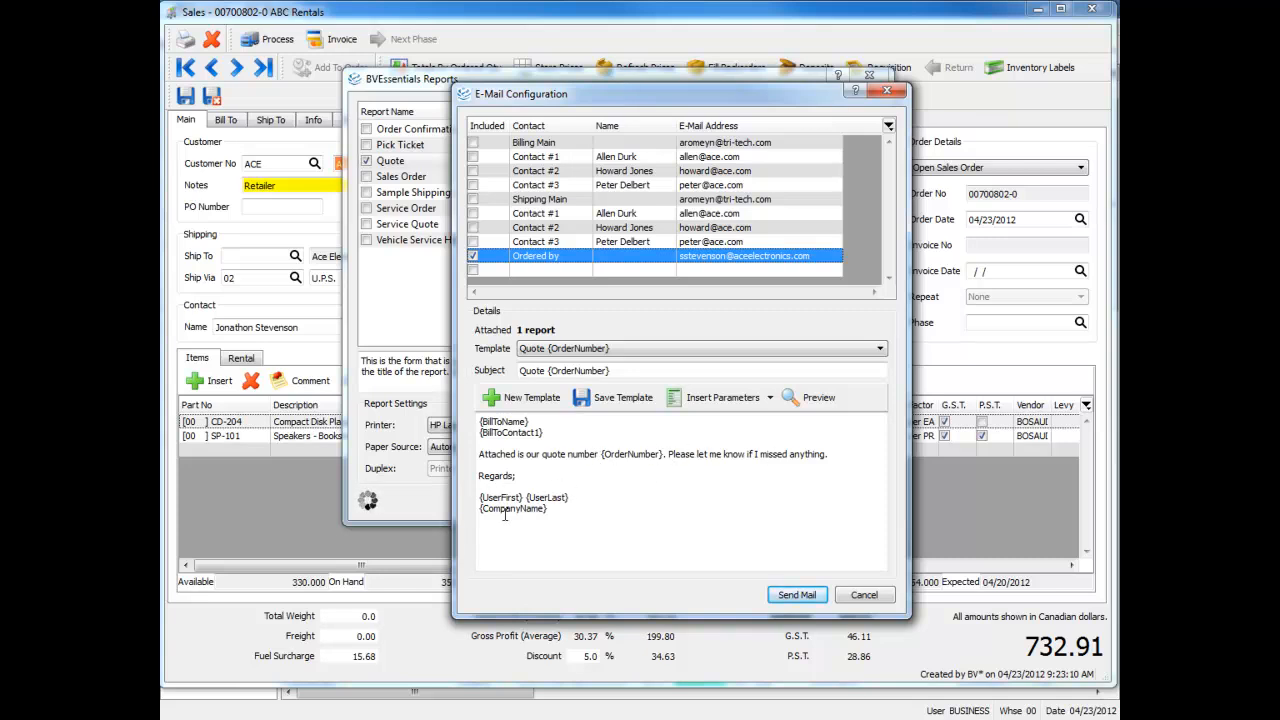
Examine the parameters available for the email and preview the message, cancelling without sending
click(771, 397)
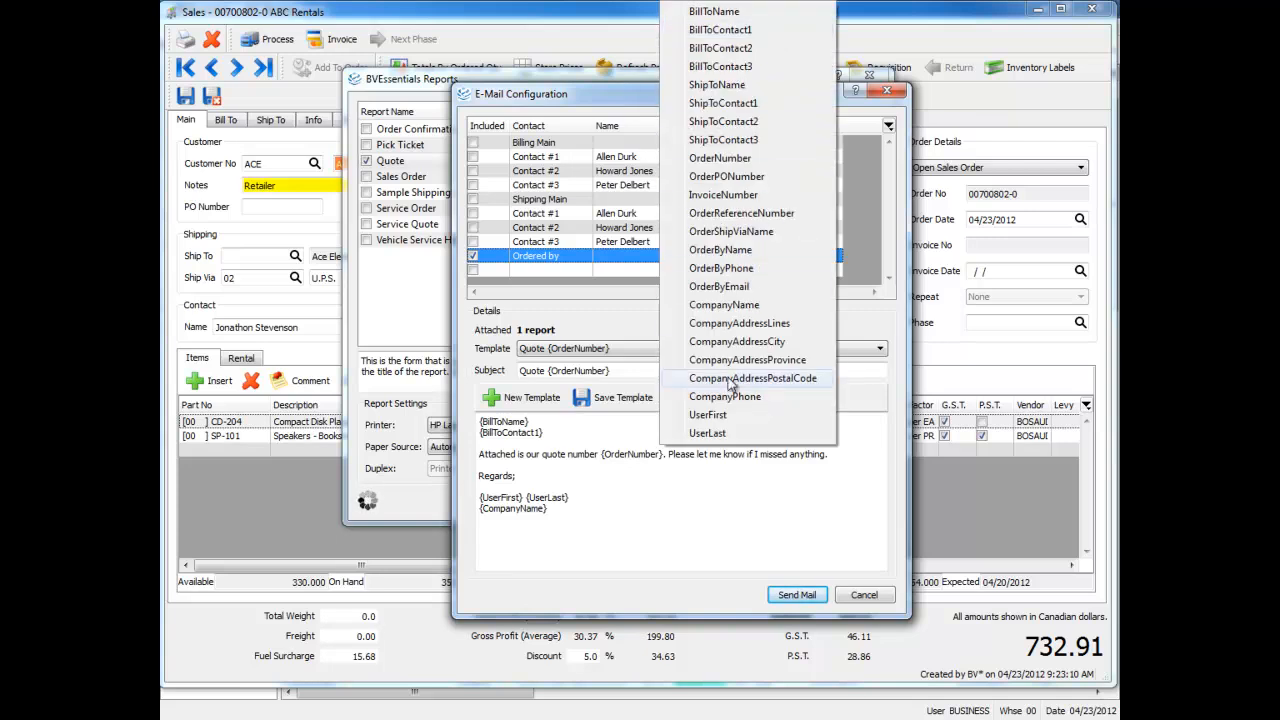
click(796, 418)
click(813, 399)
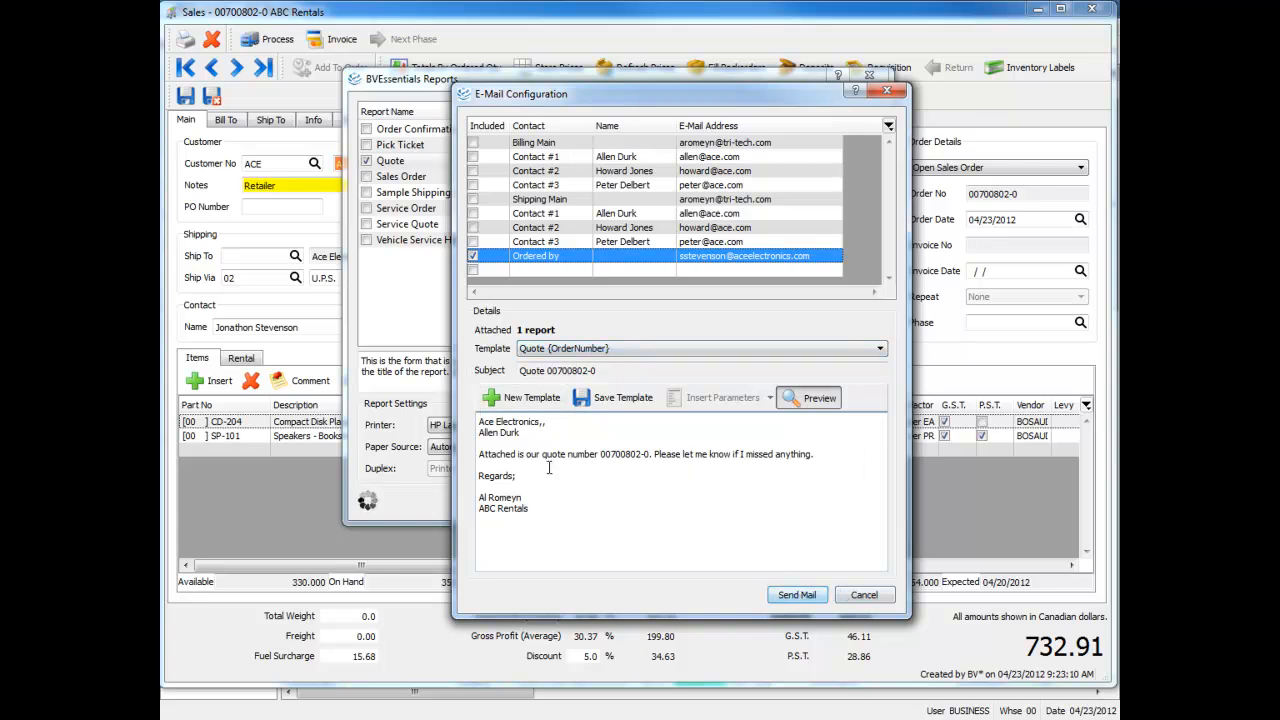
click(863, 595)
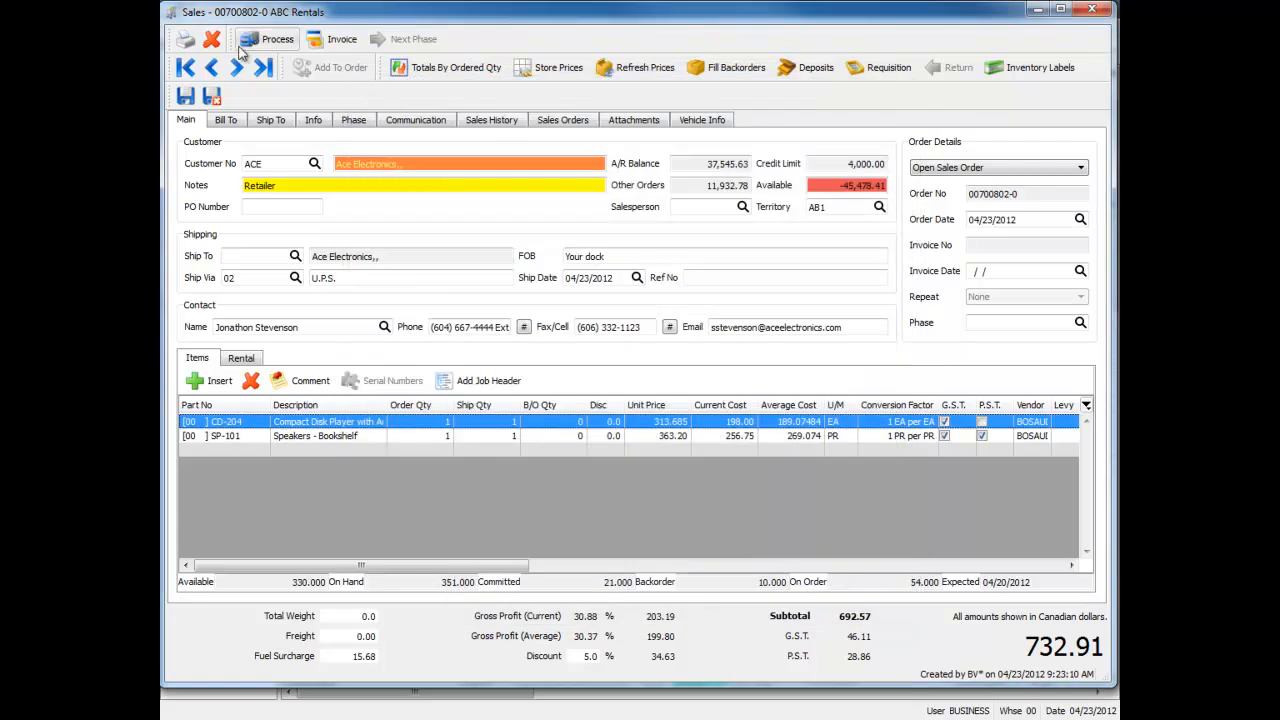
Close the current order, select a block of 26 orders in the sales list, and set up a Quote-only email to shipping Contact #3
click(1092, 9)
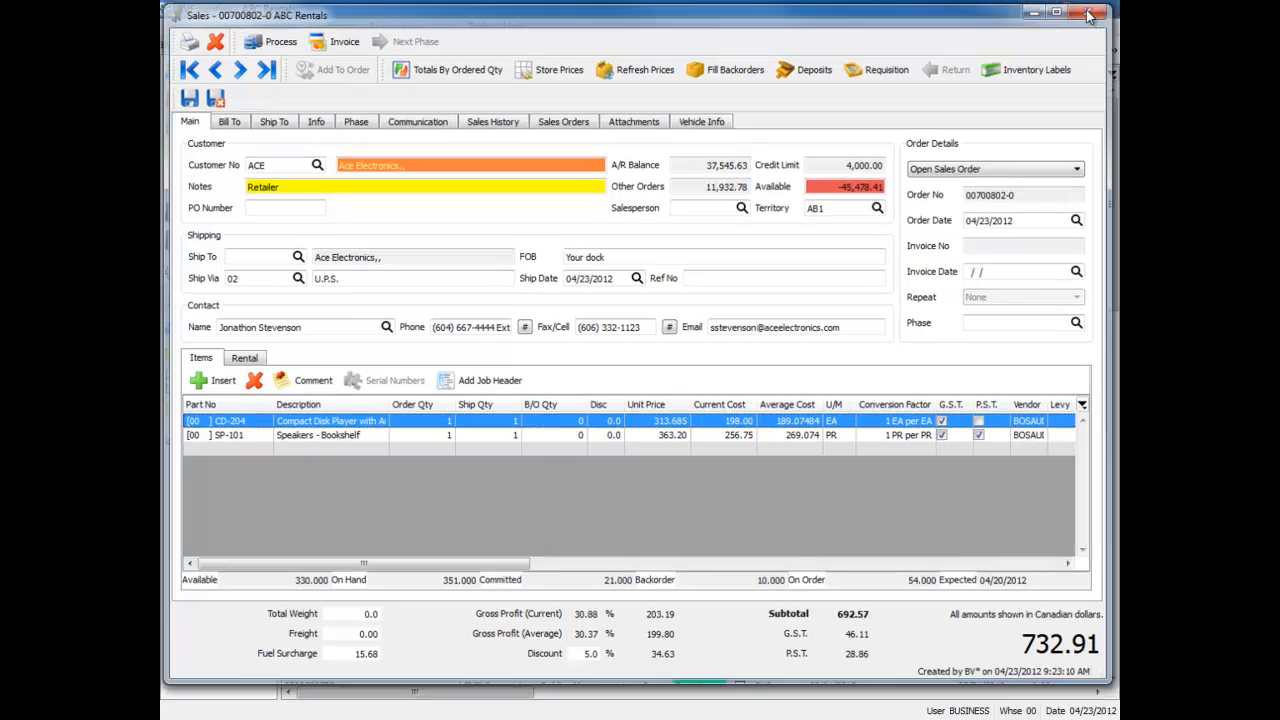
drag(399, 181, 474, 537)
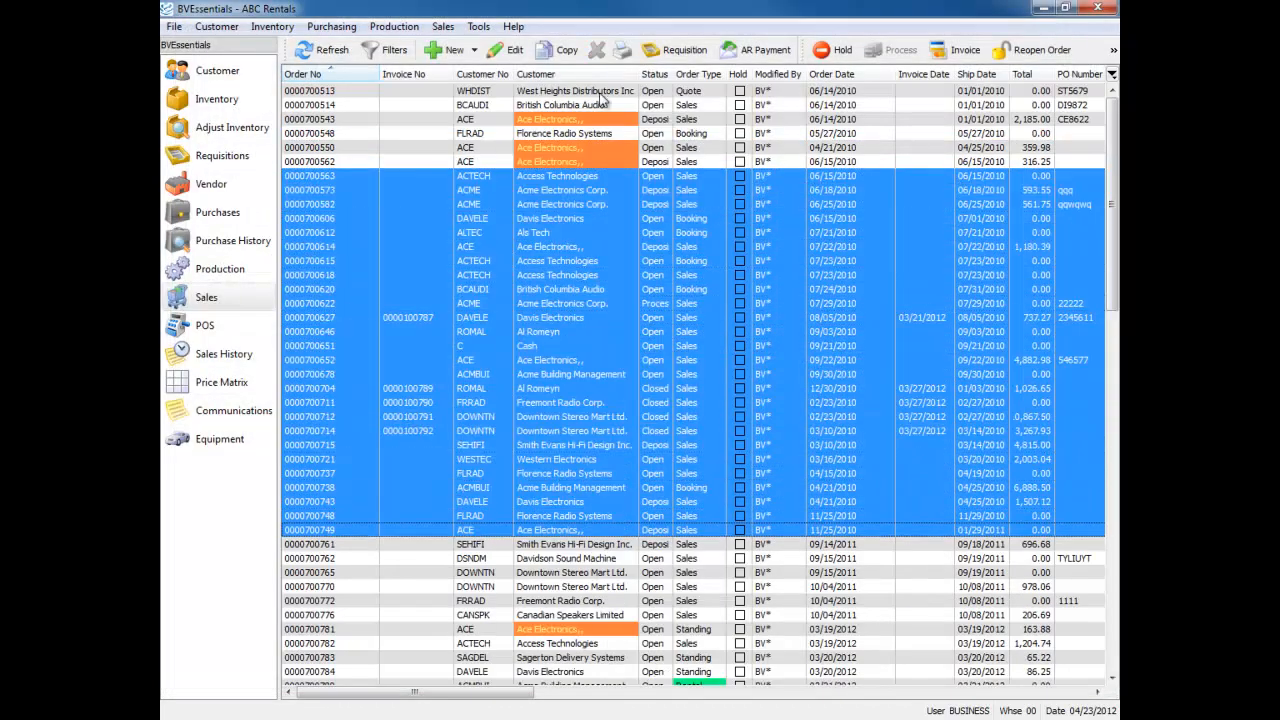
click(623, 50)
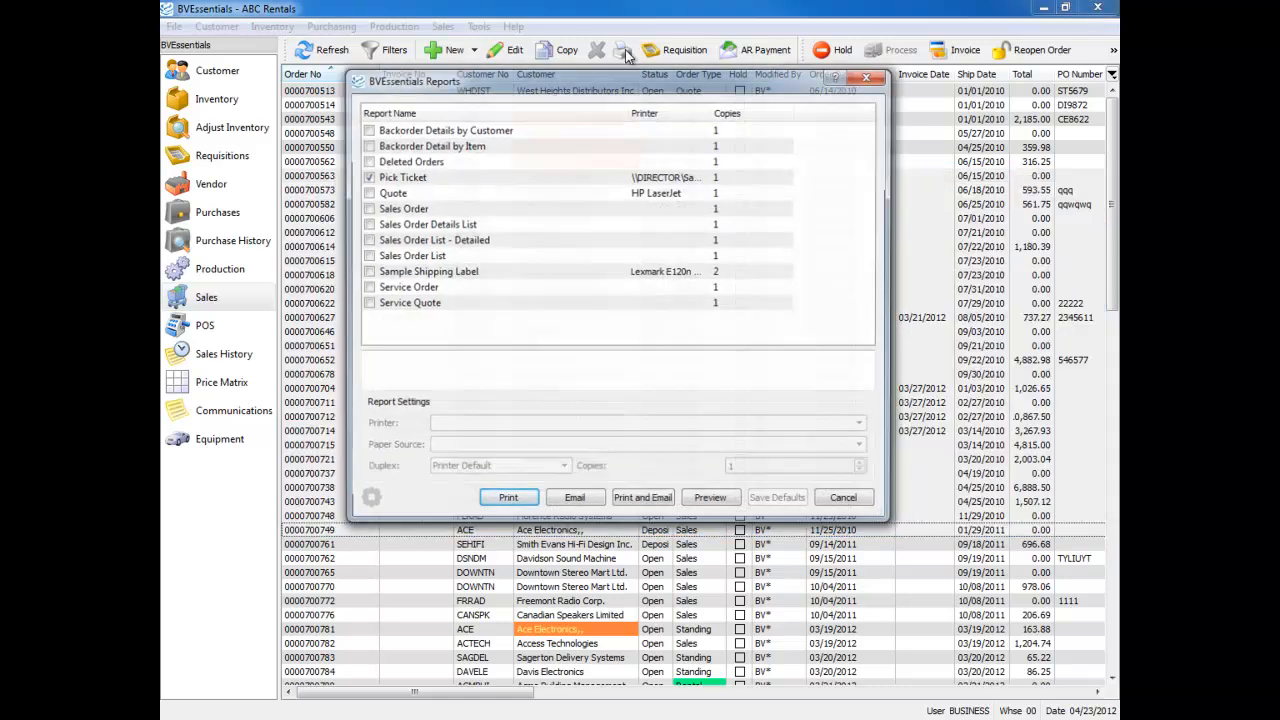
click(409, 179)
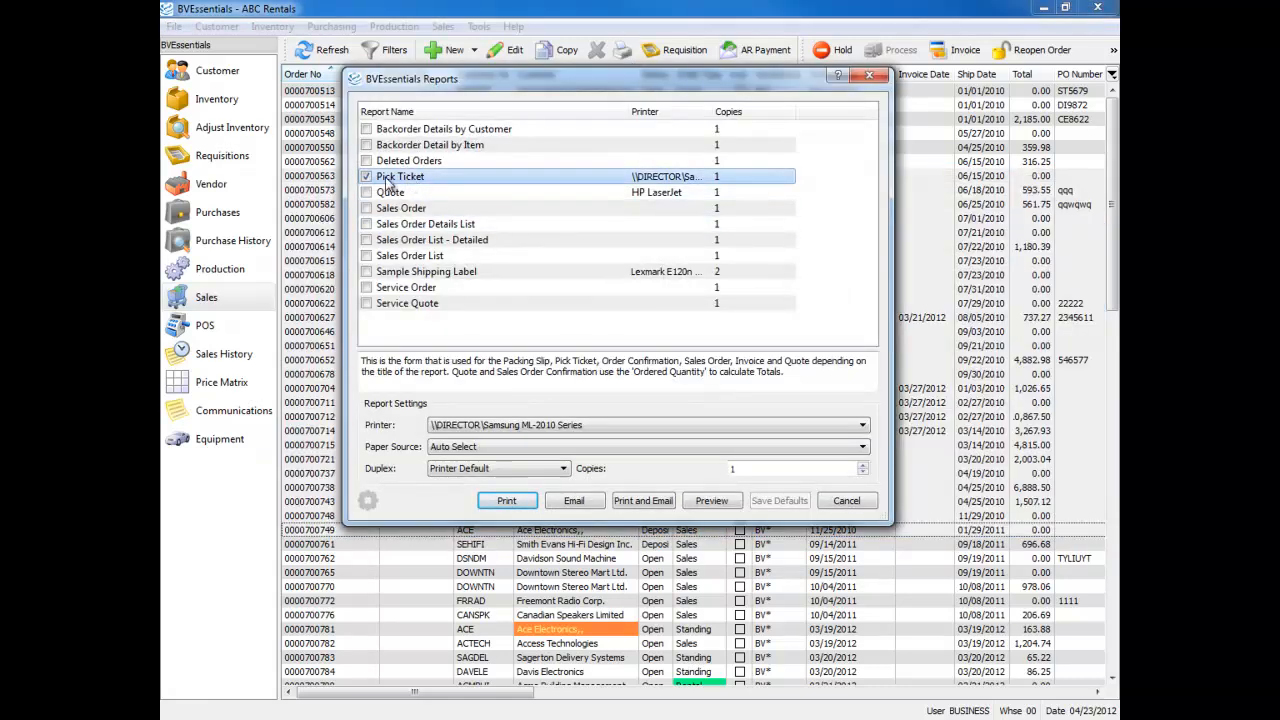
click(367, 177)
click(366, 192)
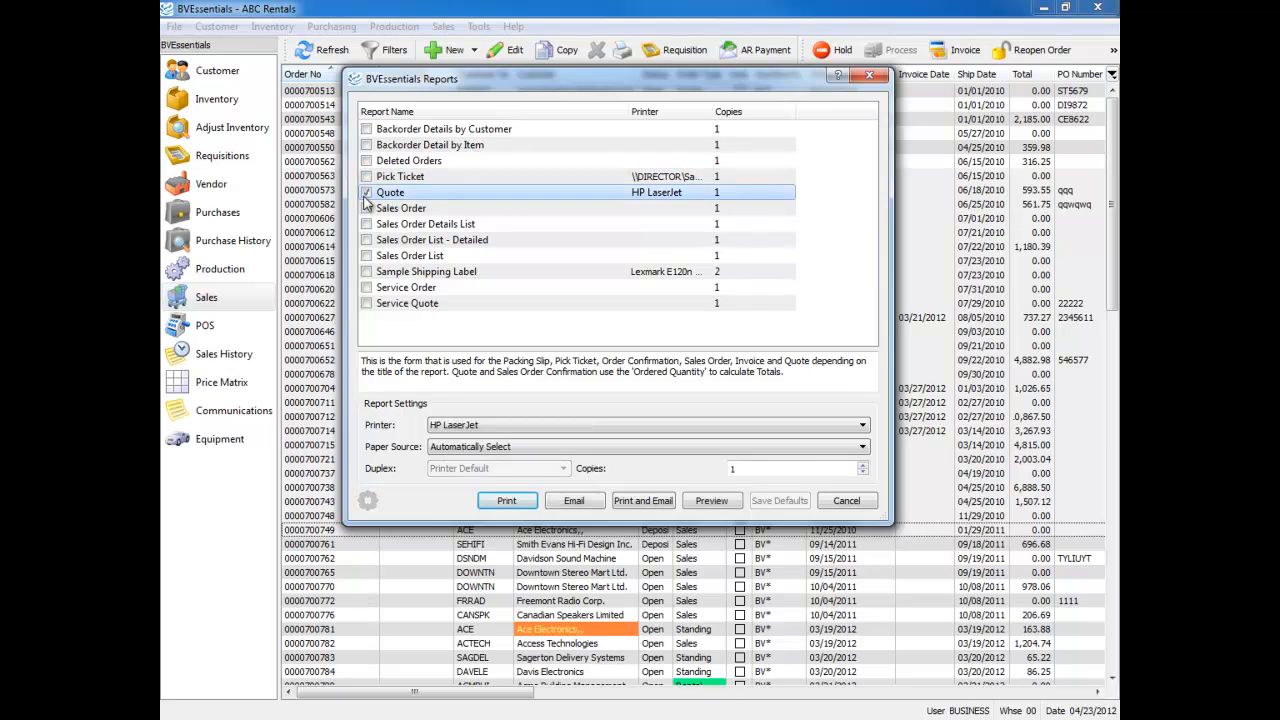
click(585, 500)
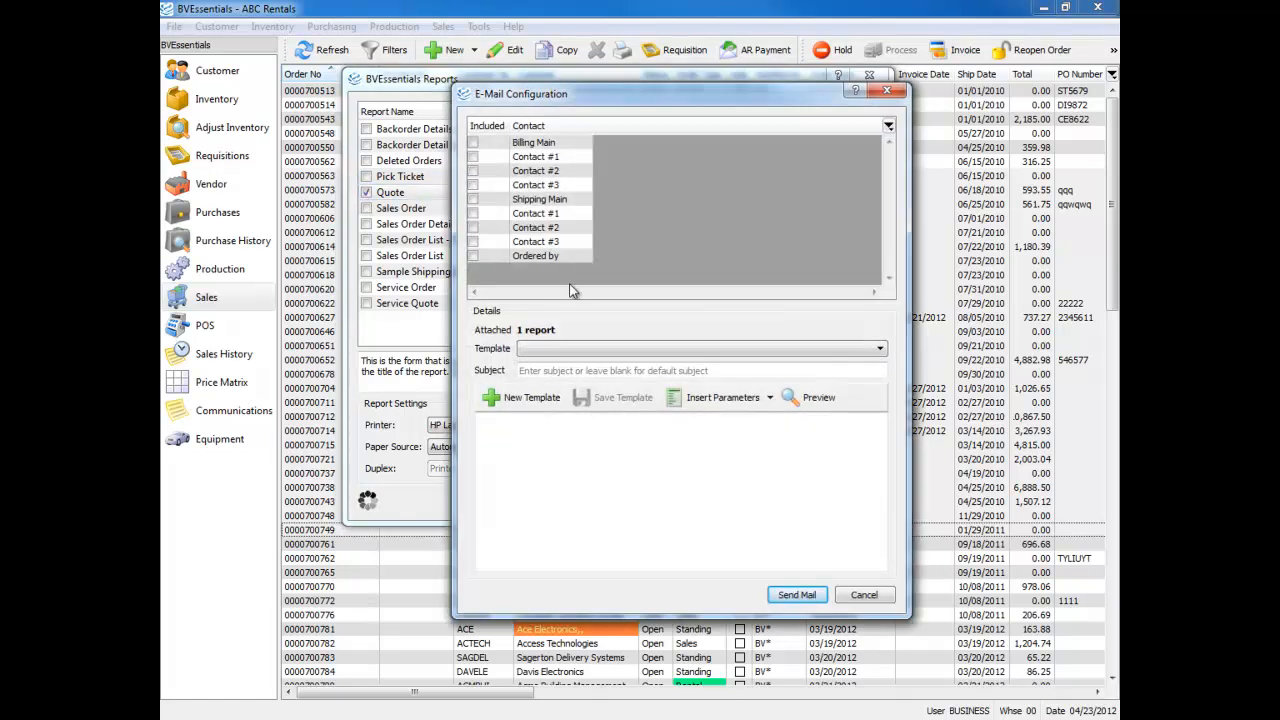
click(474, 242)
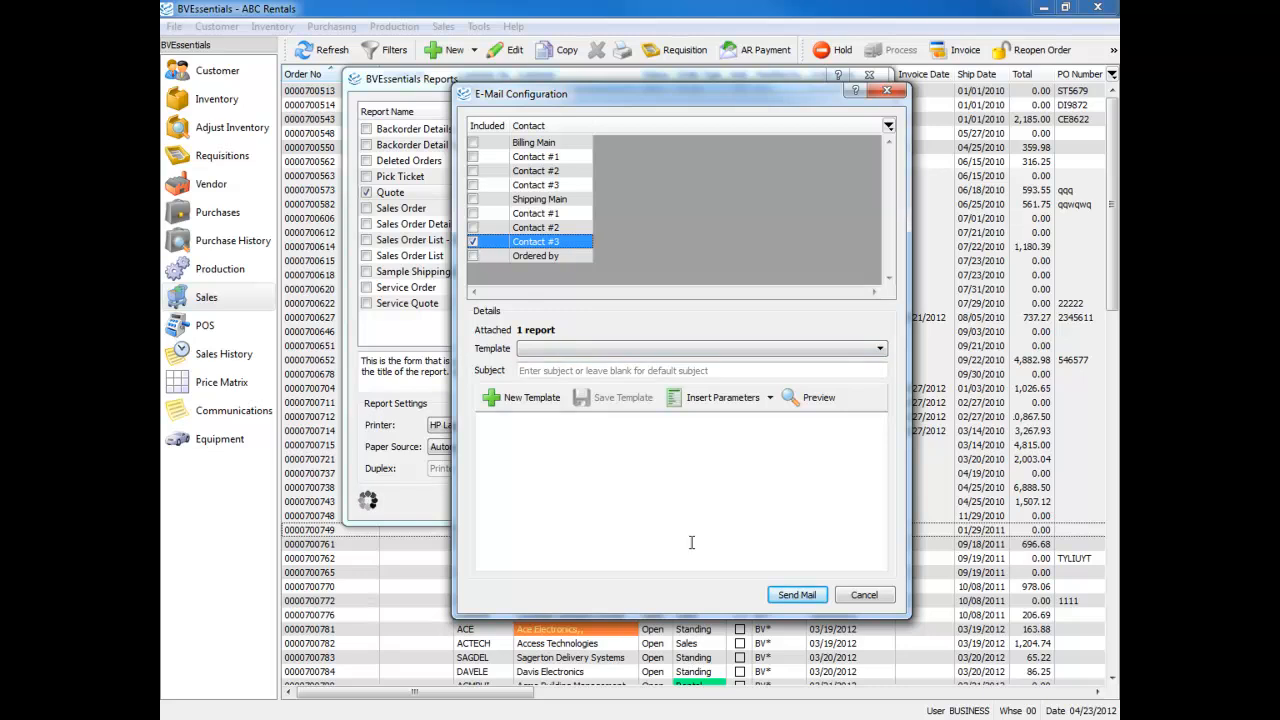
Try the last Quote {OrderNumber} template on the batch email and reset the template to blank
click(608, 349)
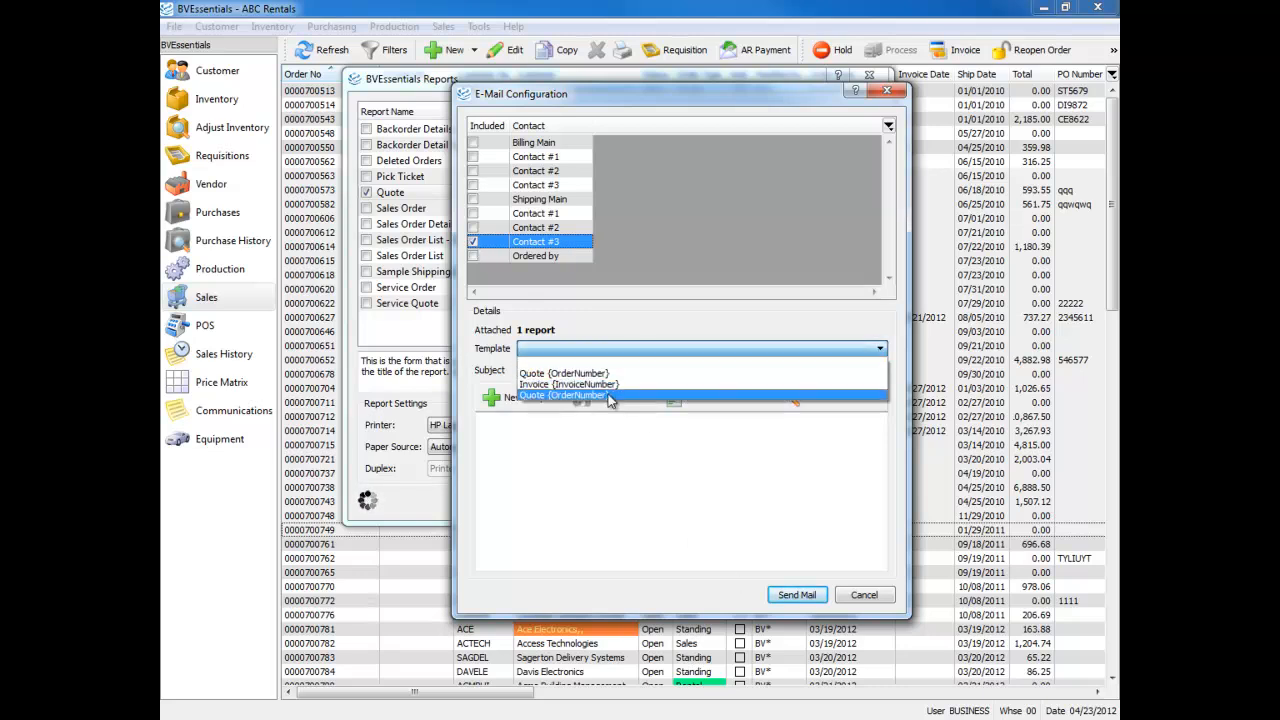
click(609, 393)
click(702, 505)
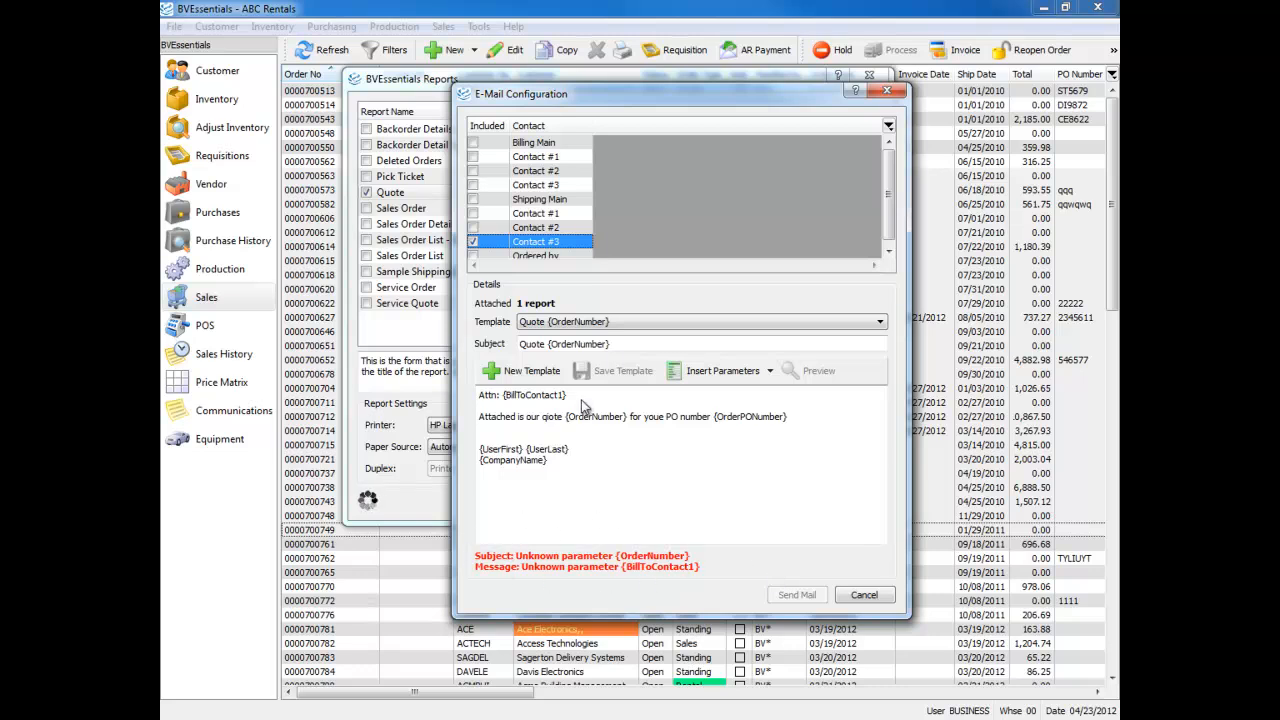
click(604, 330)
click(604, 326)
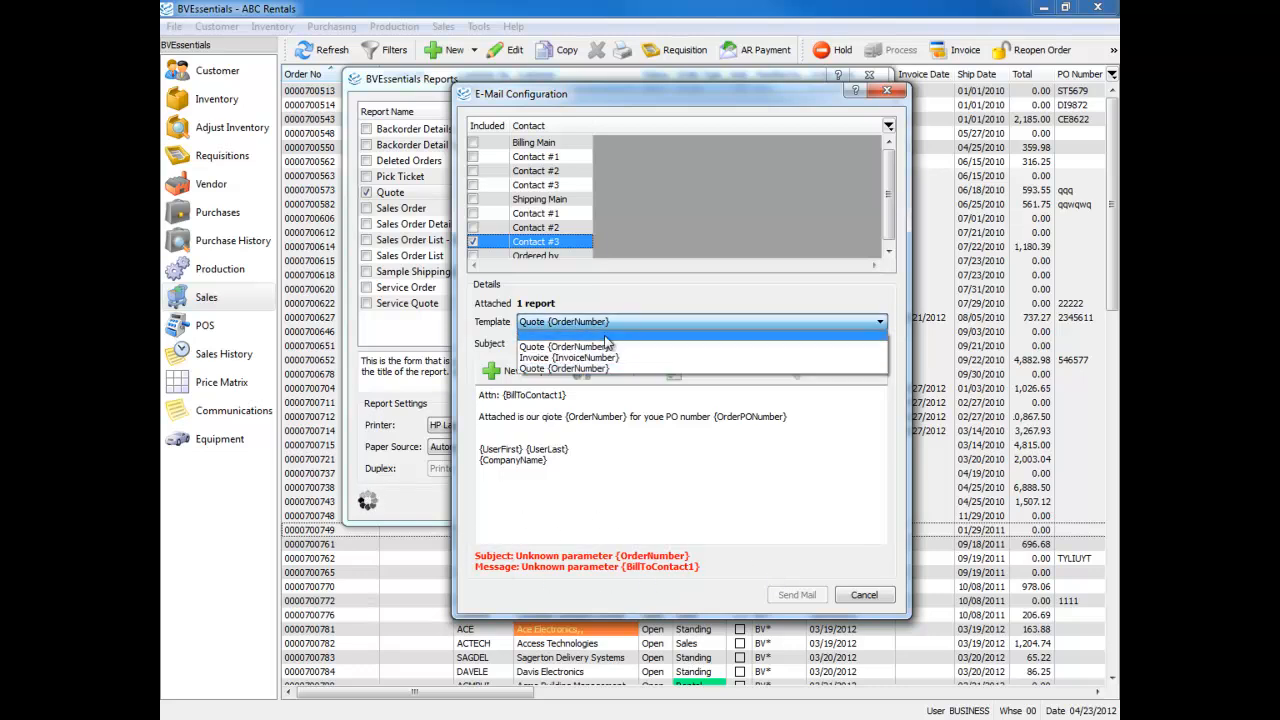
click(606, 335)
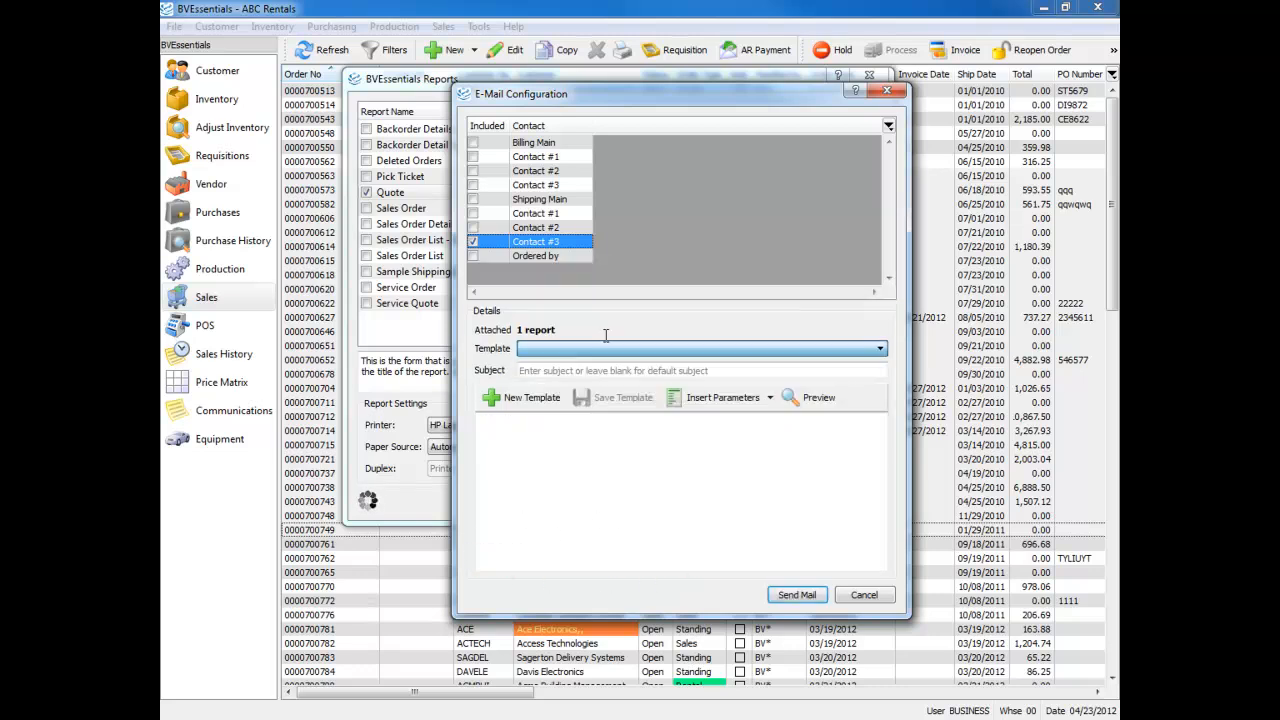
Submit the batch email to check for missing contacts and close the check without sending
click(797, 595)
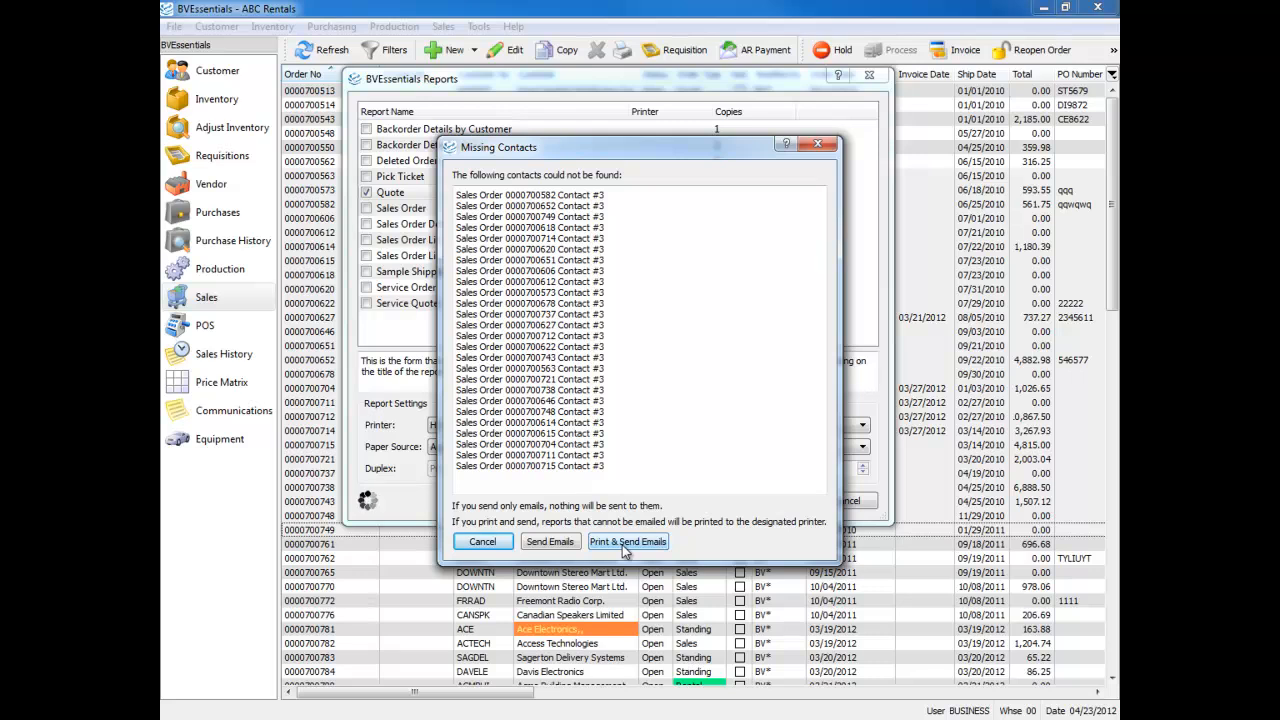
click(817, 144)
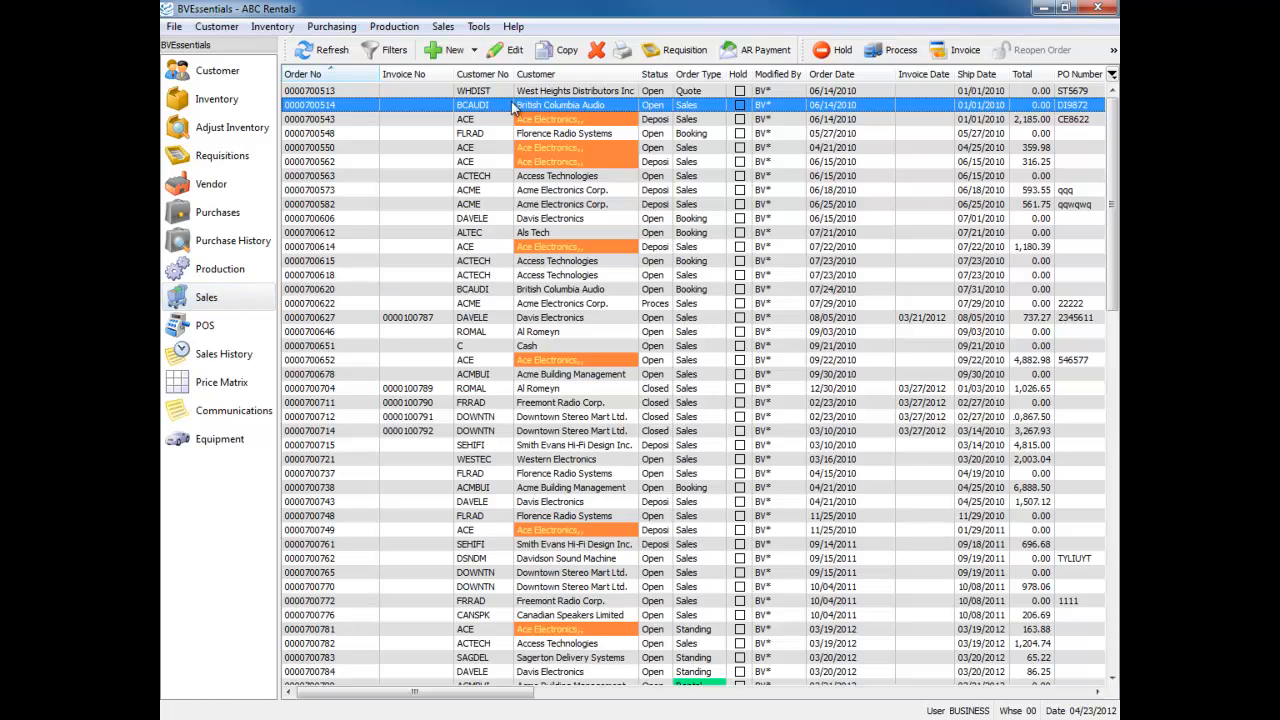
Create a sales order for customer ACTECH and open part CD-204's inventory record from the item's part lookup
click(449, 52)
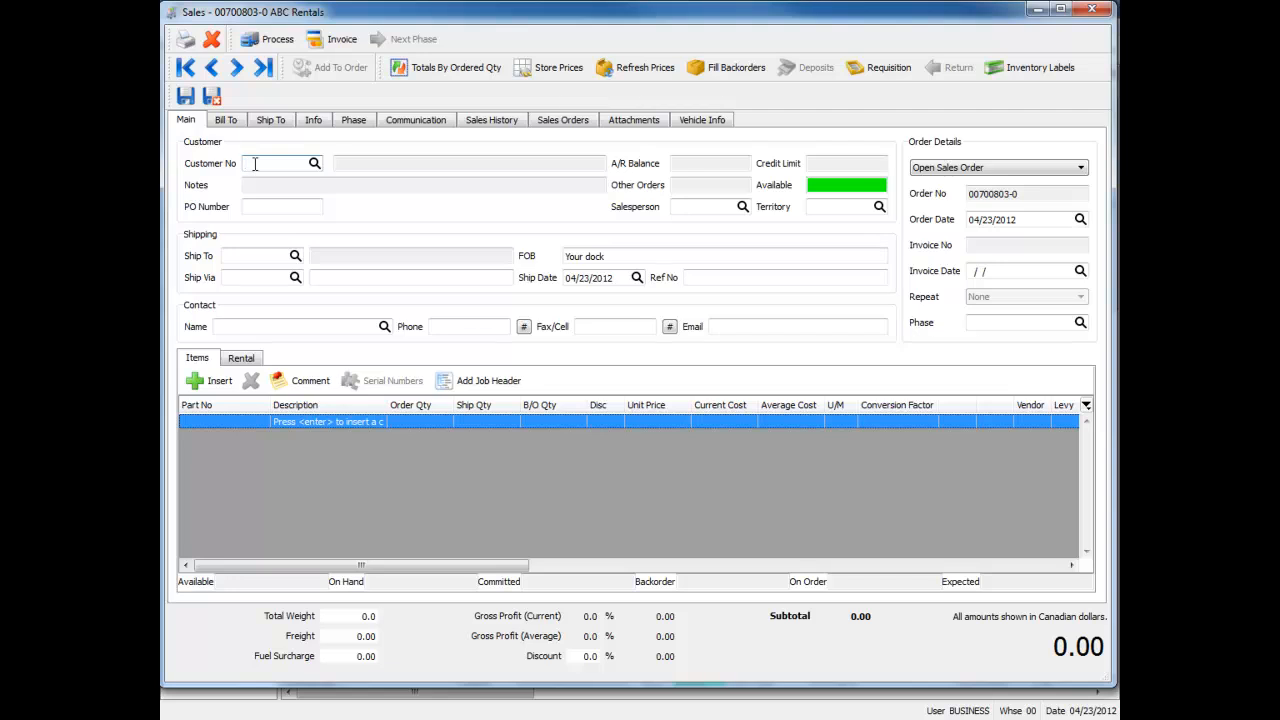
click(287, 227)
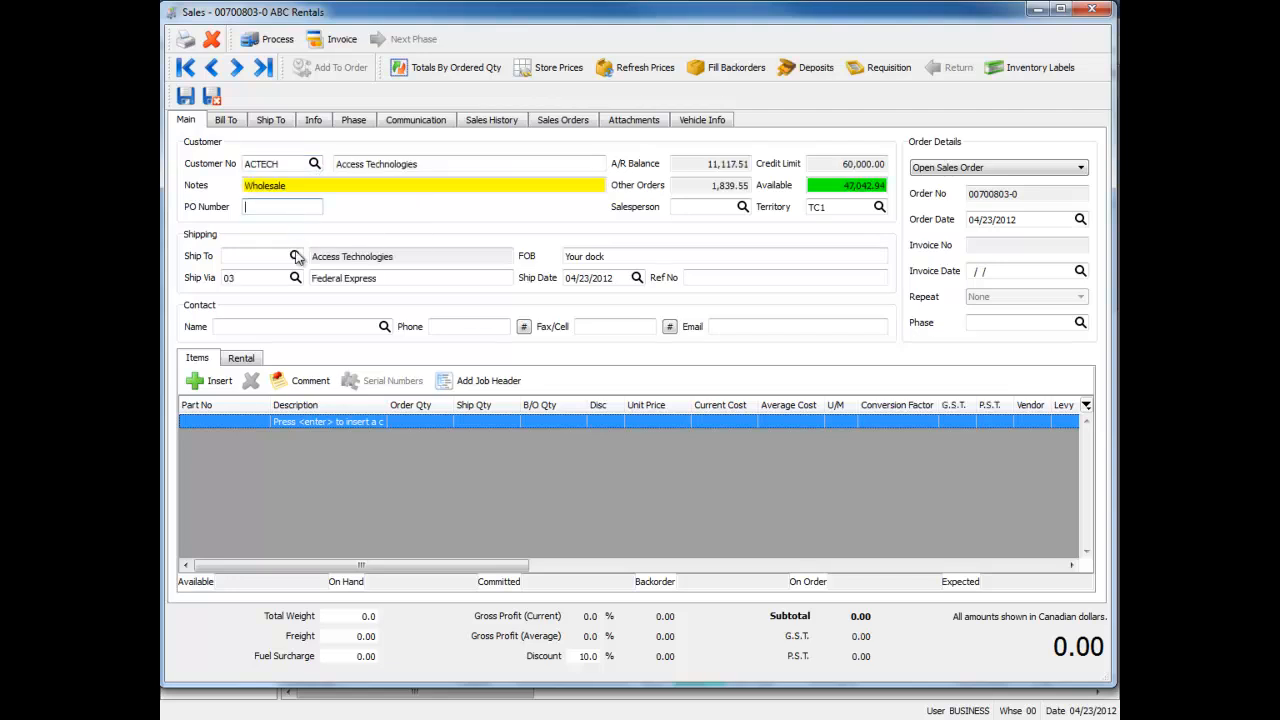
click(237, 422)
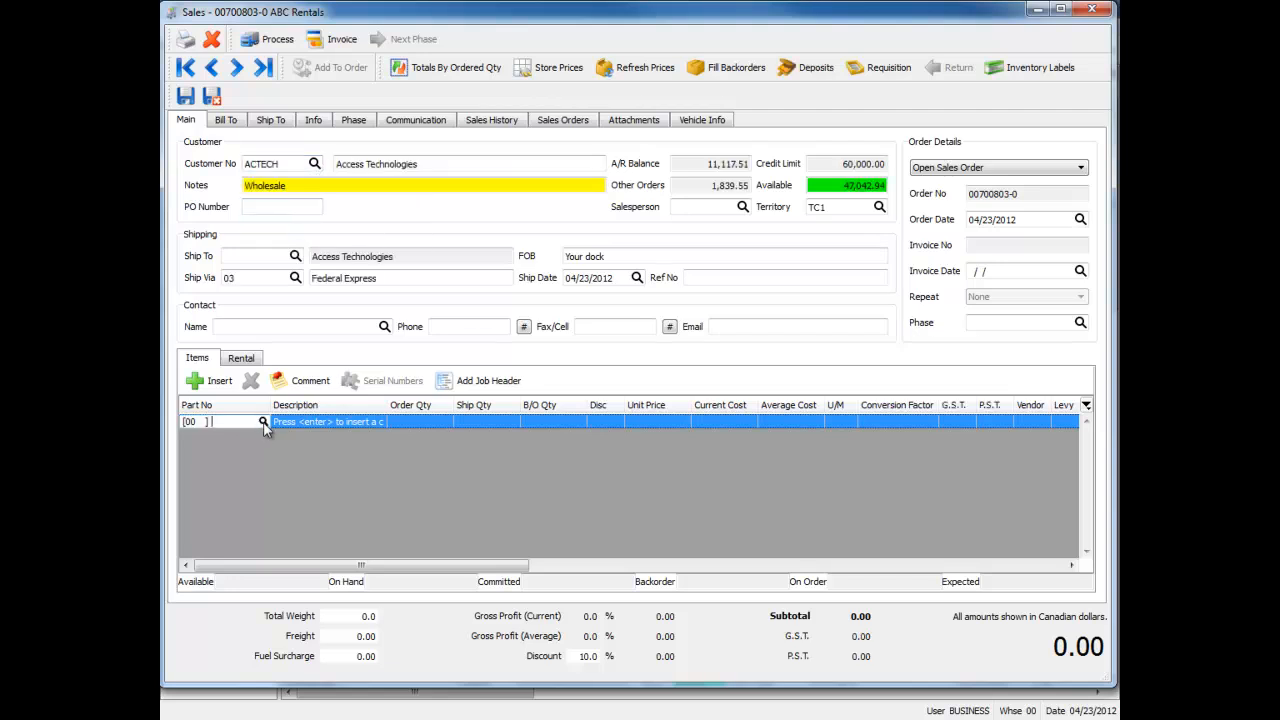
click(264, 423)
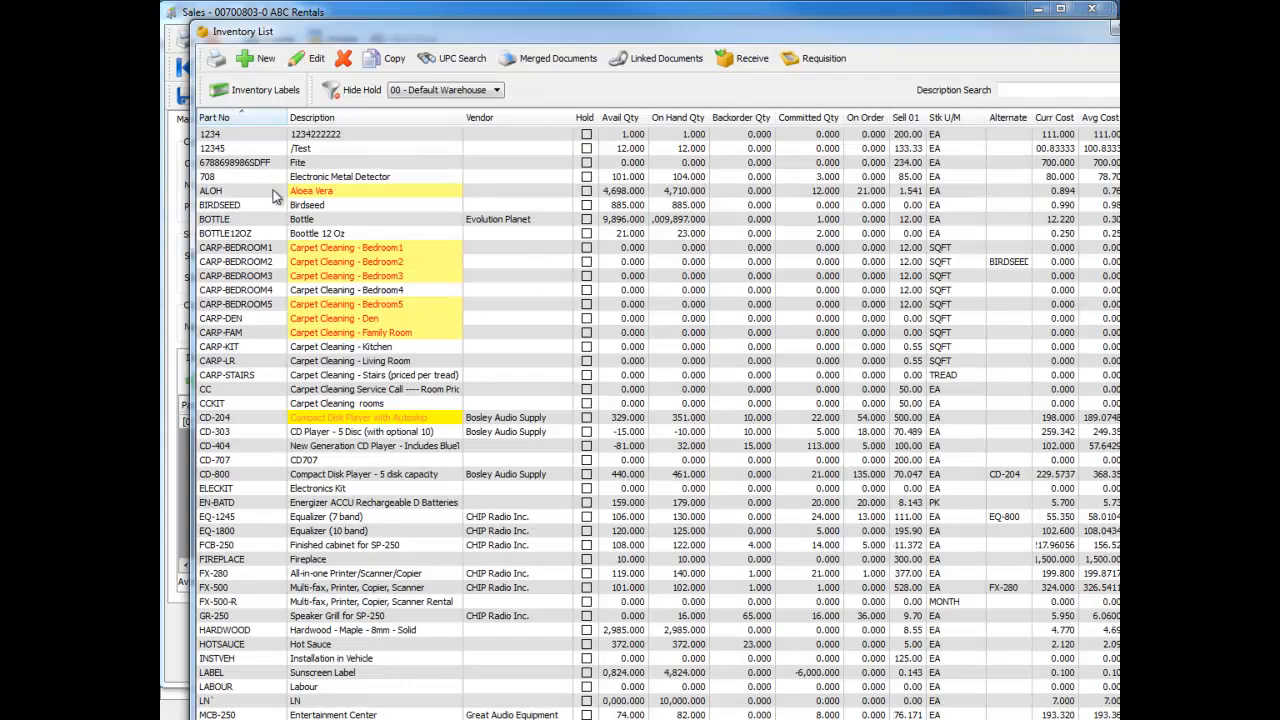
click(243, 232)
text(cd)
click(304, 62)
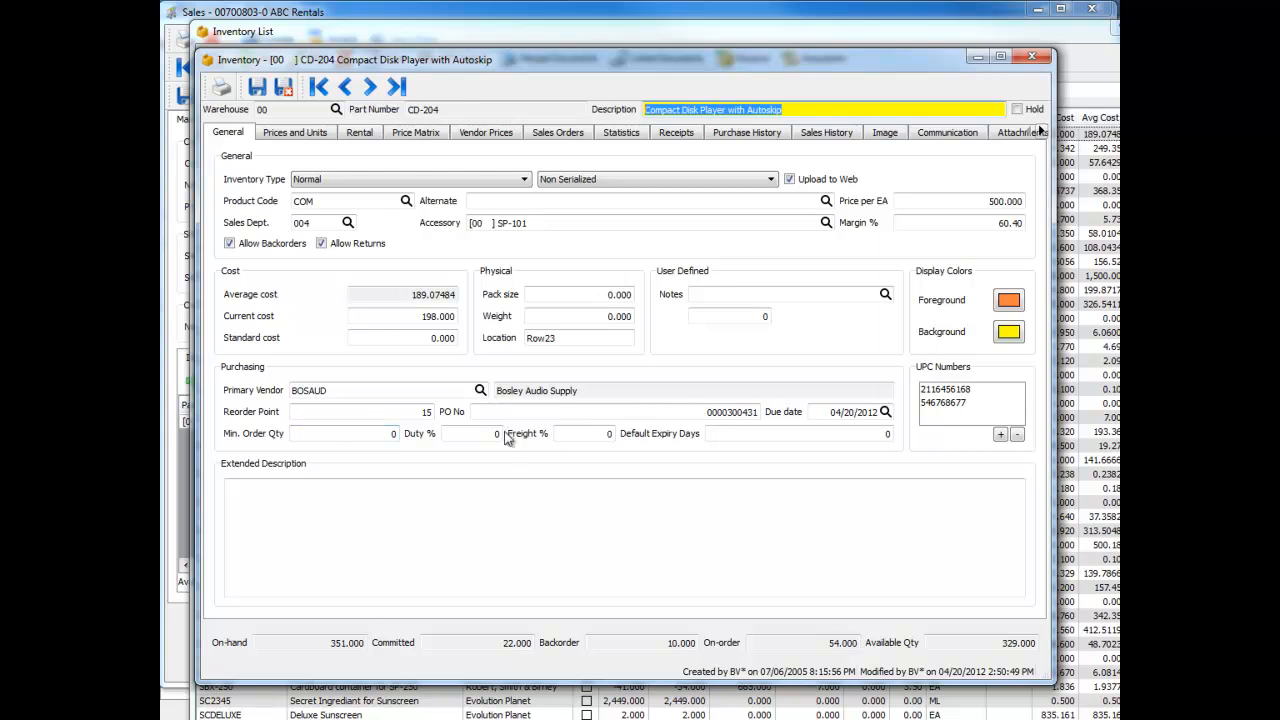
Set the weight of part CD-204 to 12 and save and close its inventory record
click(603, 316)
text(12)
key(Tab)
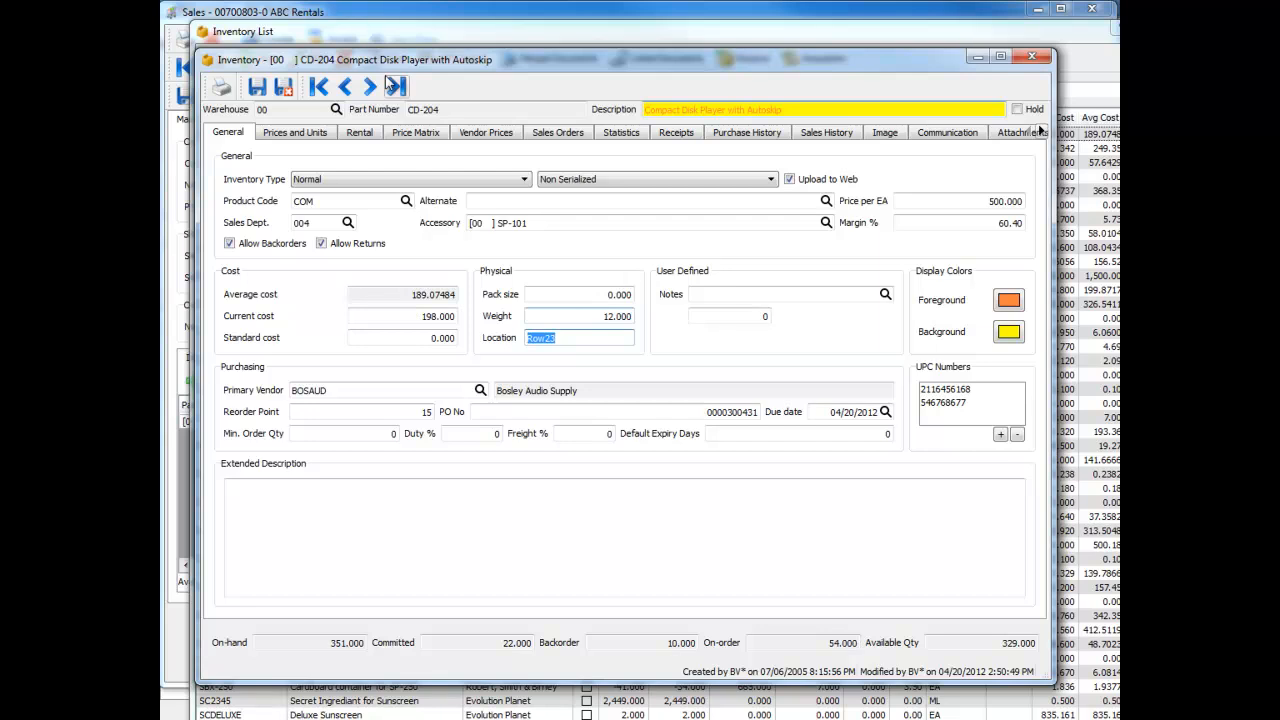
click(284, 88)
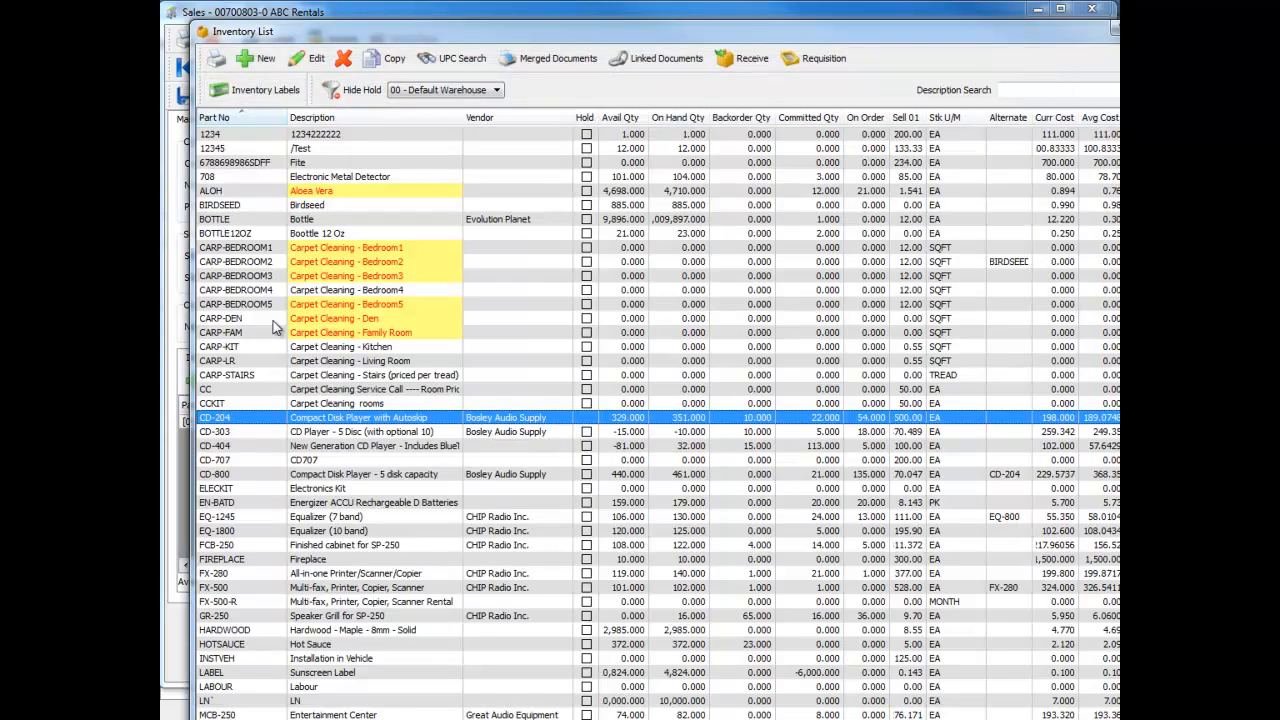
Add part CD-204 to the order, dismissing its notes, and check the item's weight and the order's total weight
double_click(257, 417)
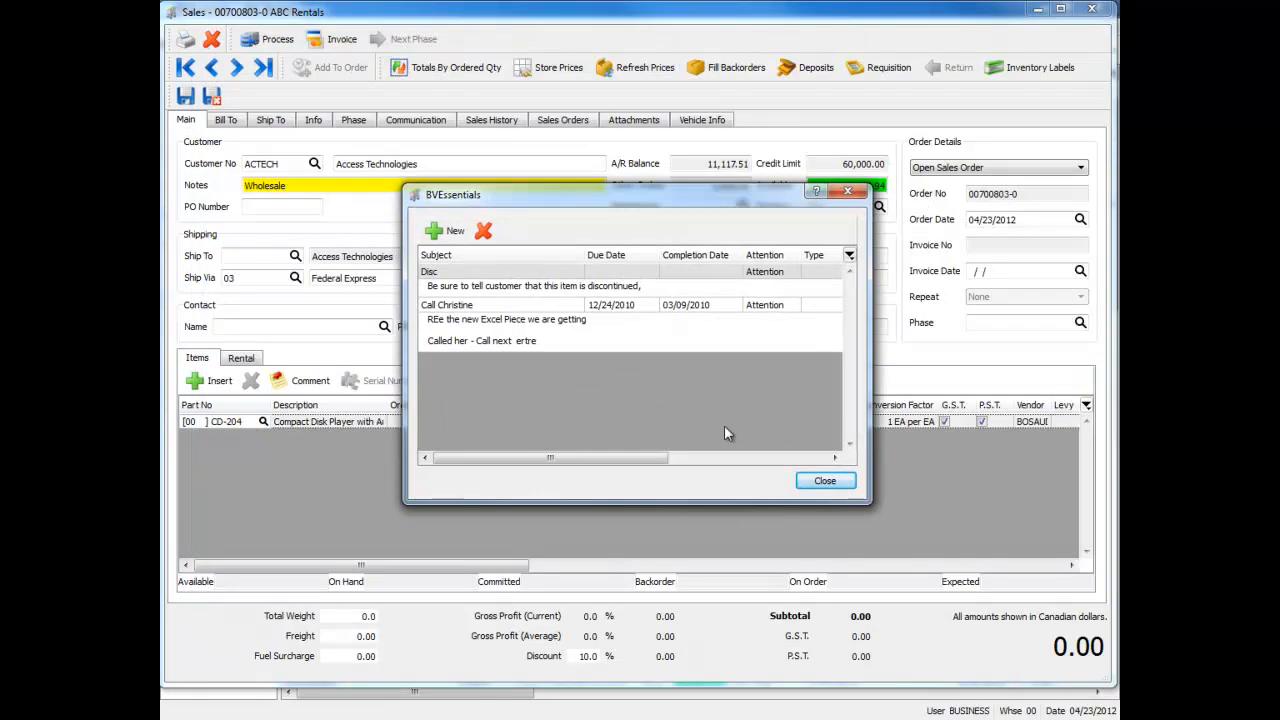
click(820, 480)
drag(485, 567, 975, 568)
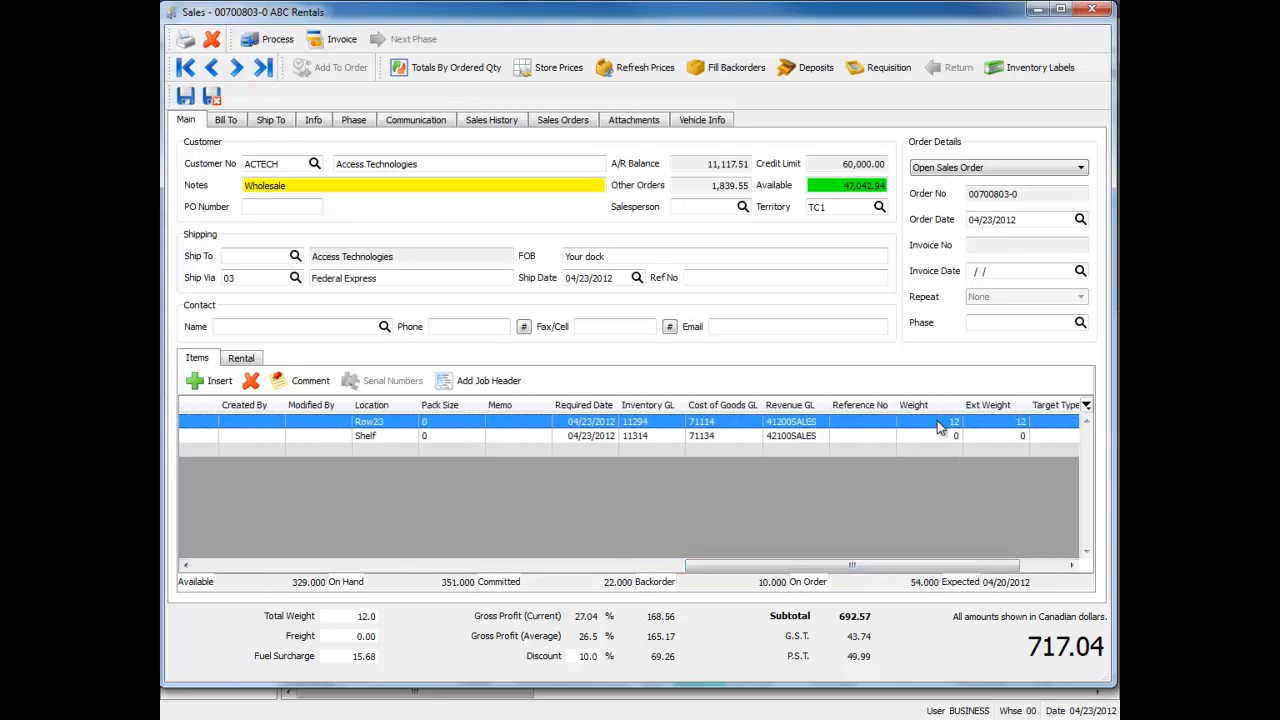
click(940, 423)
click(372, 616)
click(221, 564)
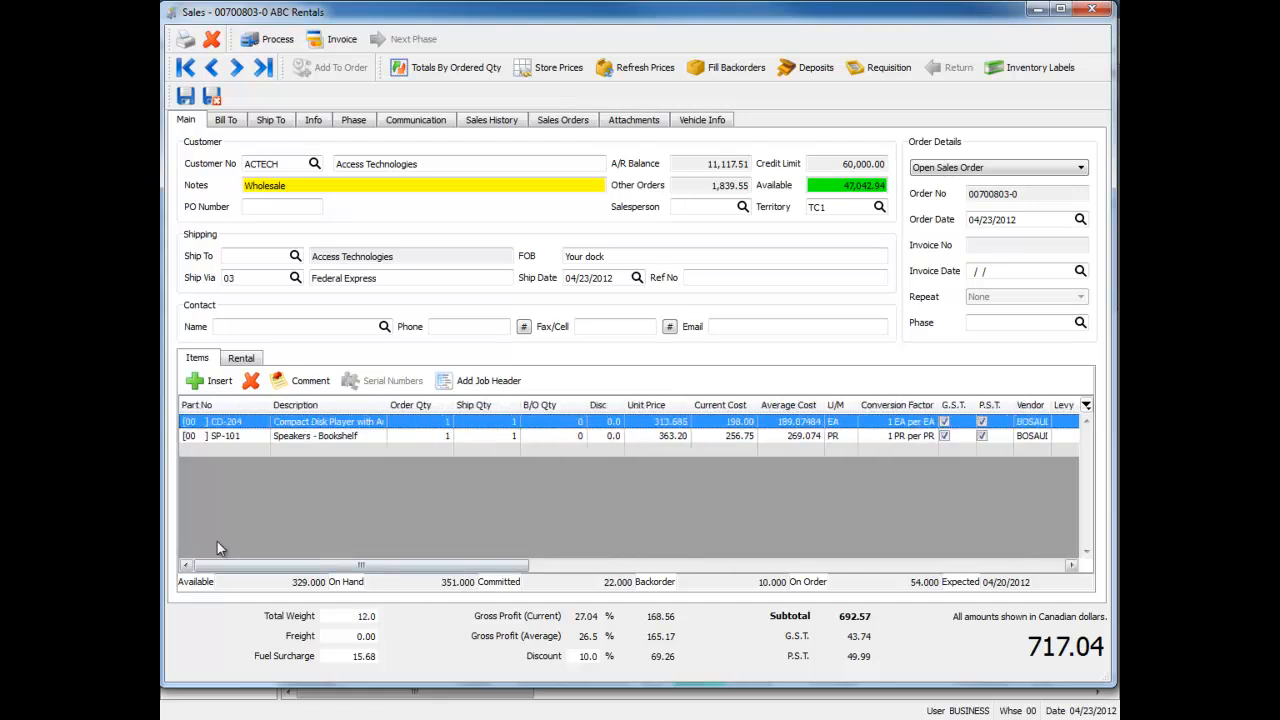
Set the order quantity of CD-204 to 2
click(422, 425)
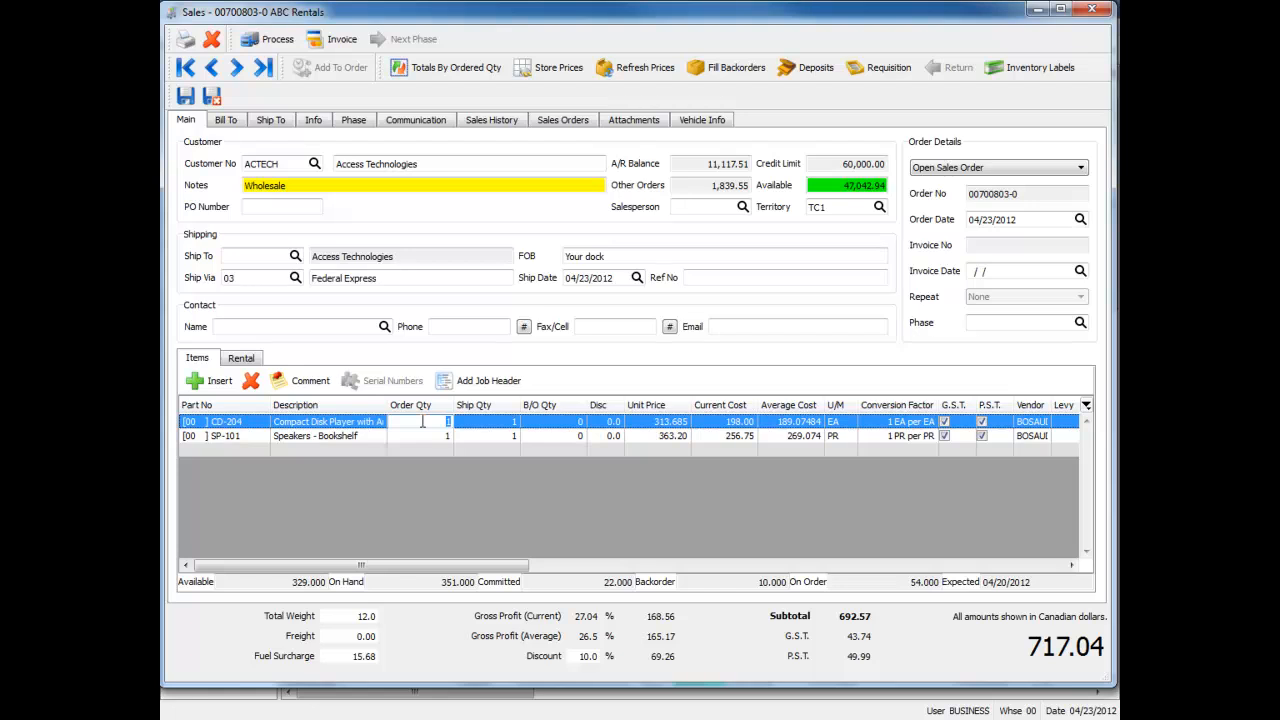
text(2)
key(Tab)
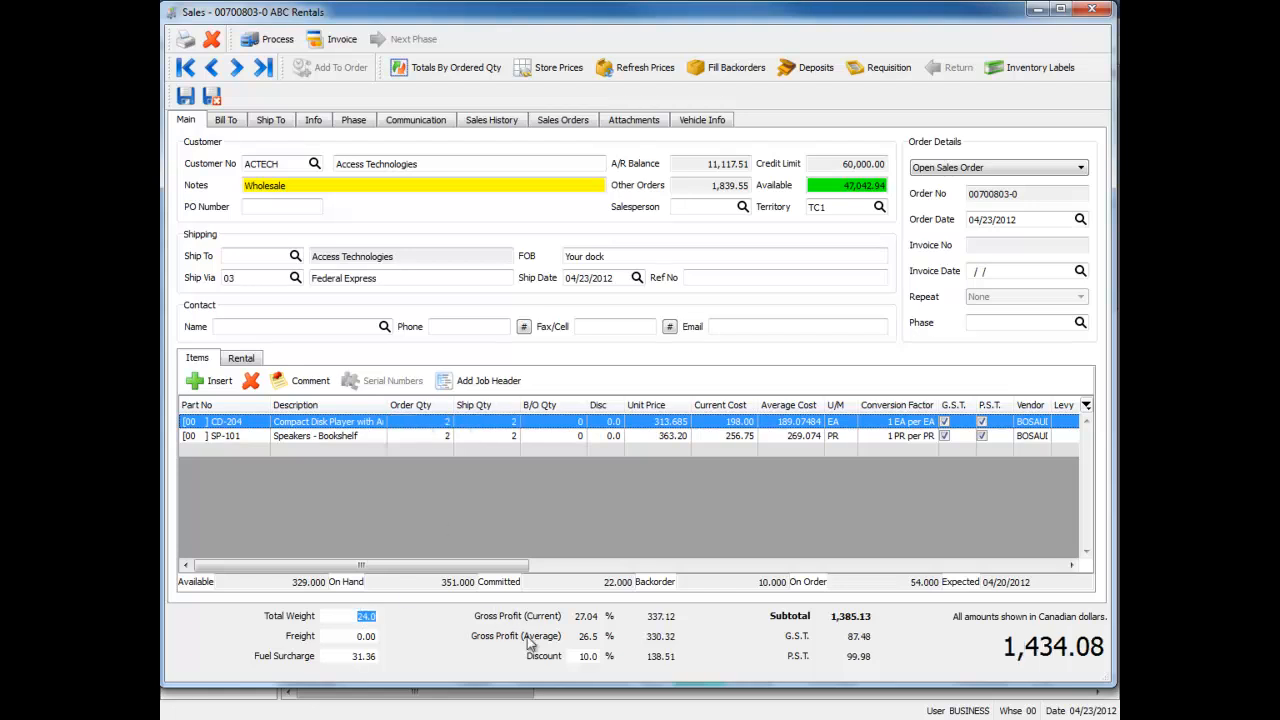
Override the weight on the CD-204 order line with 3 and check the order's total weight
drag(452, 570, 936, 570)
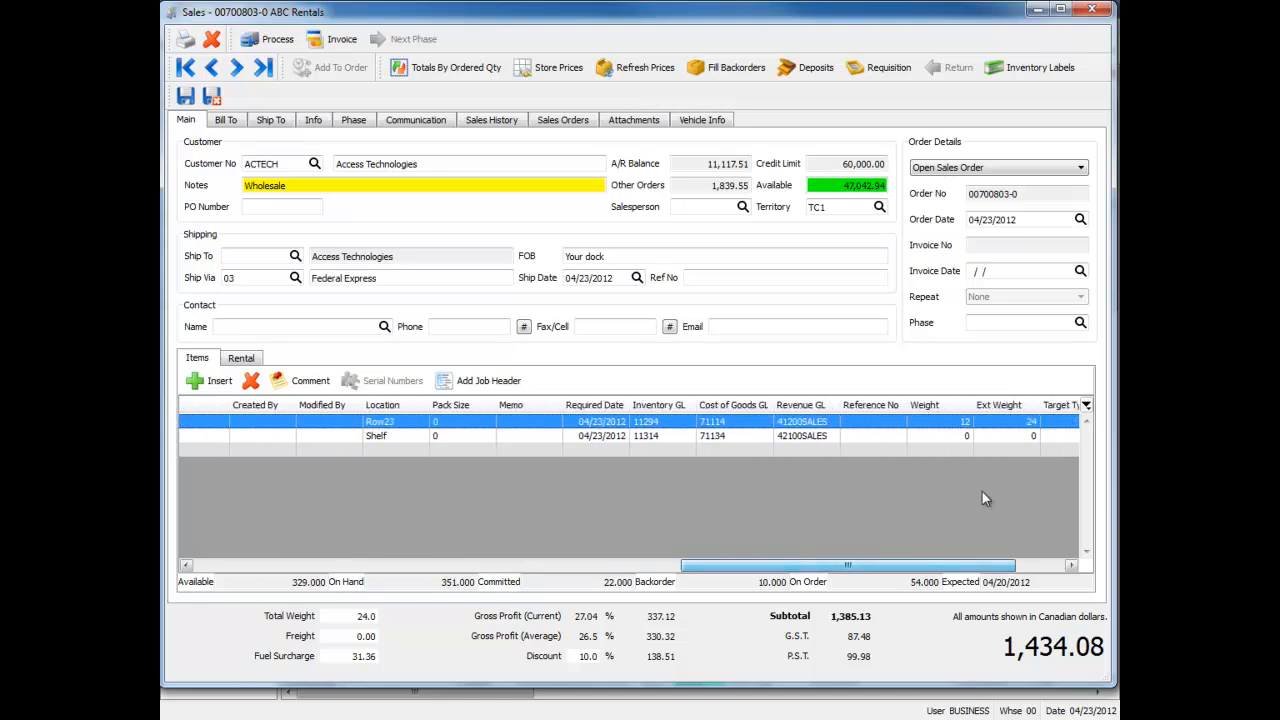
click(952, 421)
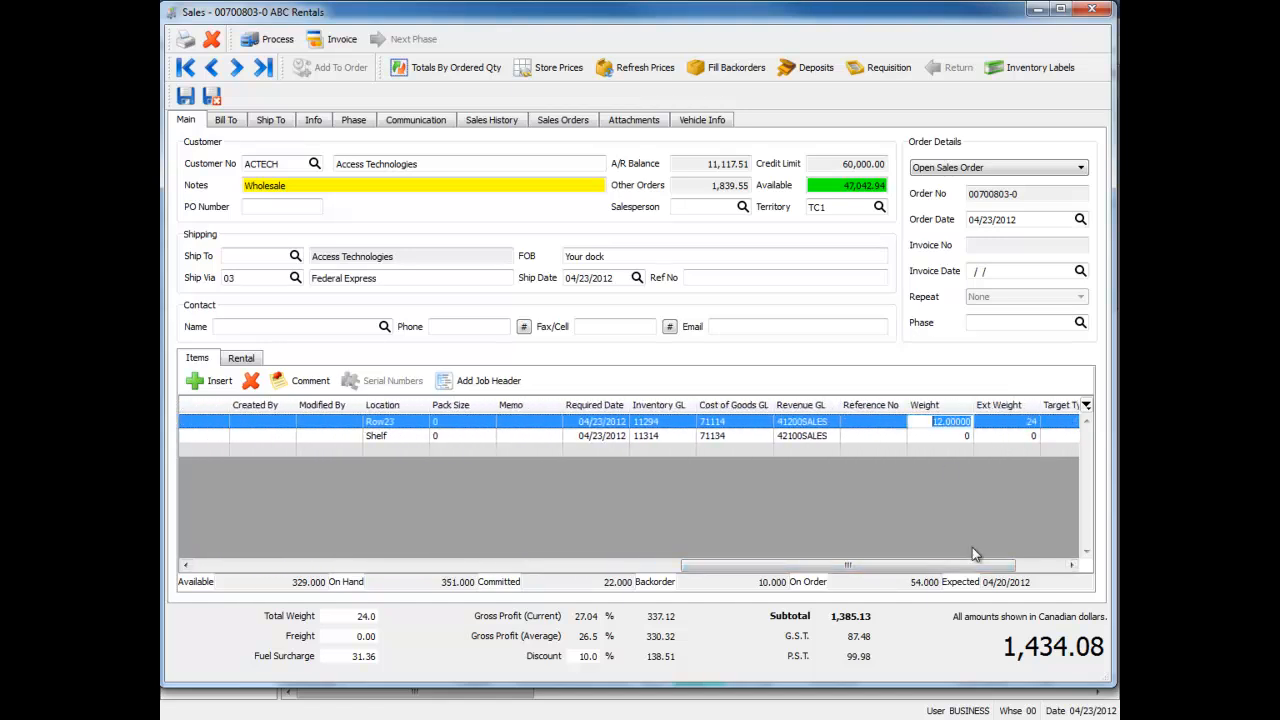
text(3)
key(Return)
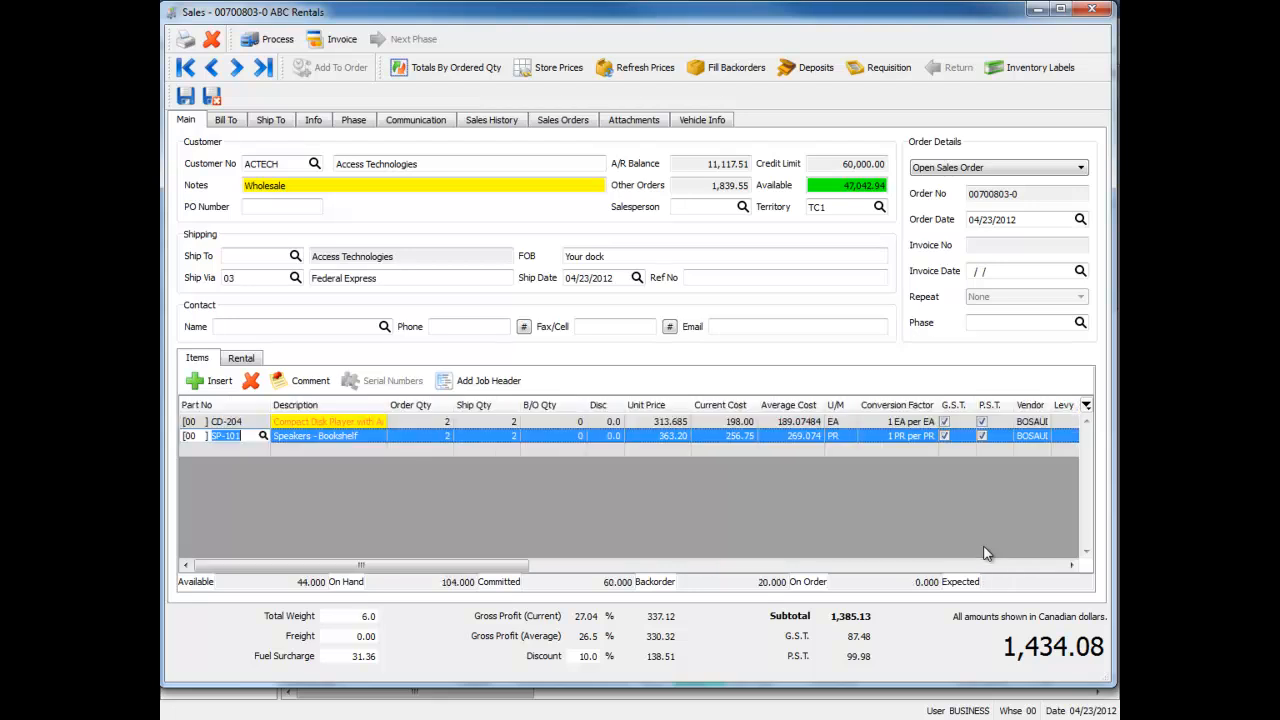
click(345, 622)
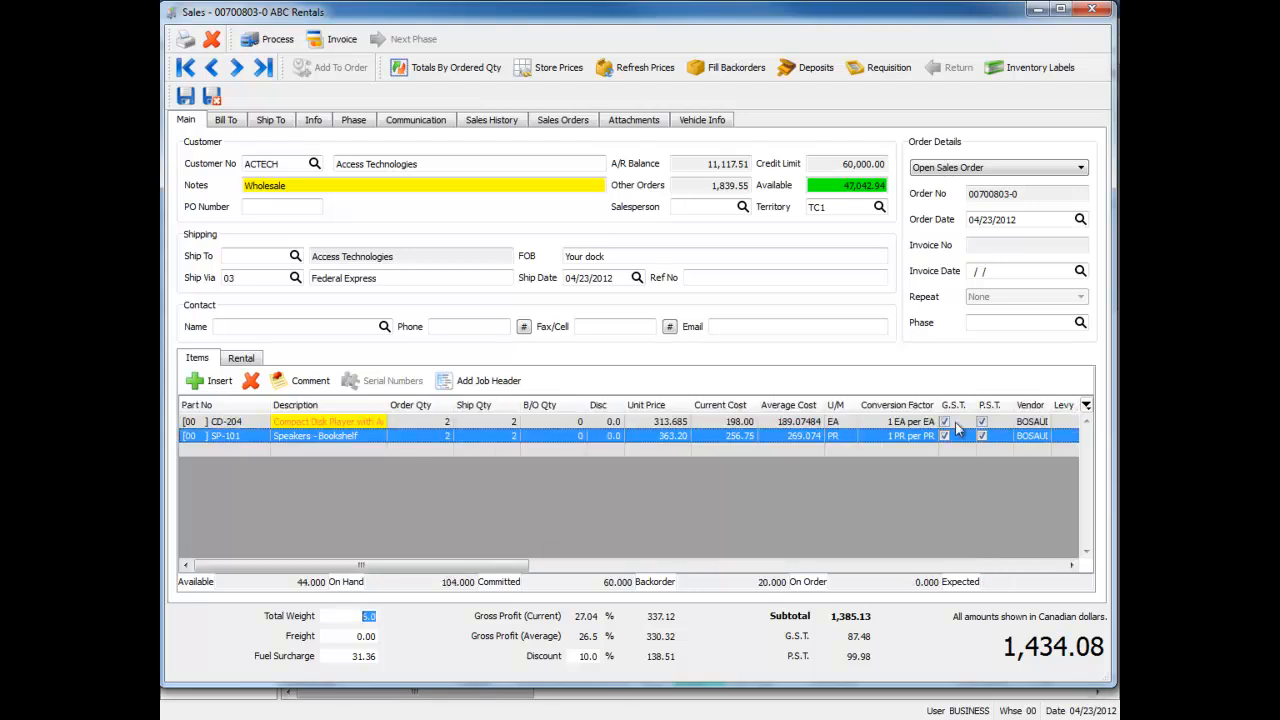
Delete the ACTECH sales order and return to the sales list
click(252, 424)
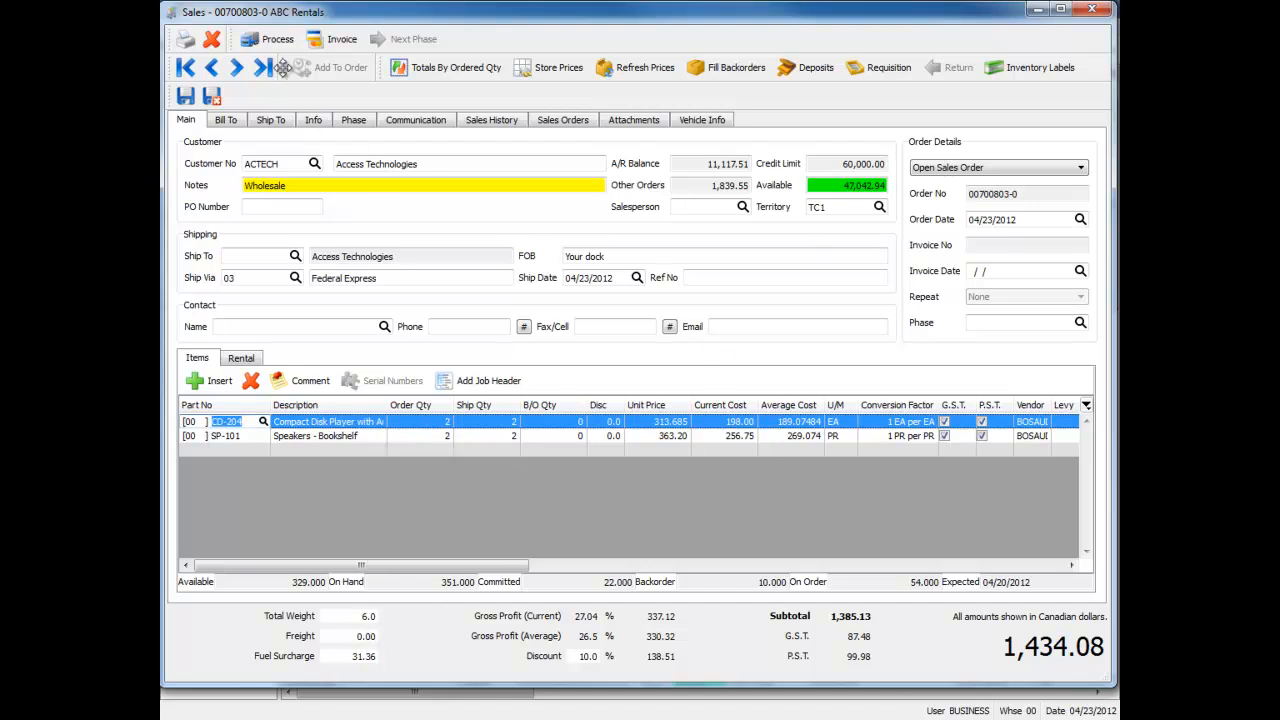
click(211, 40)
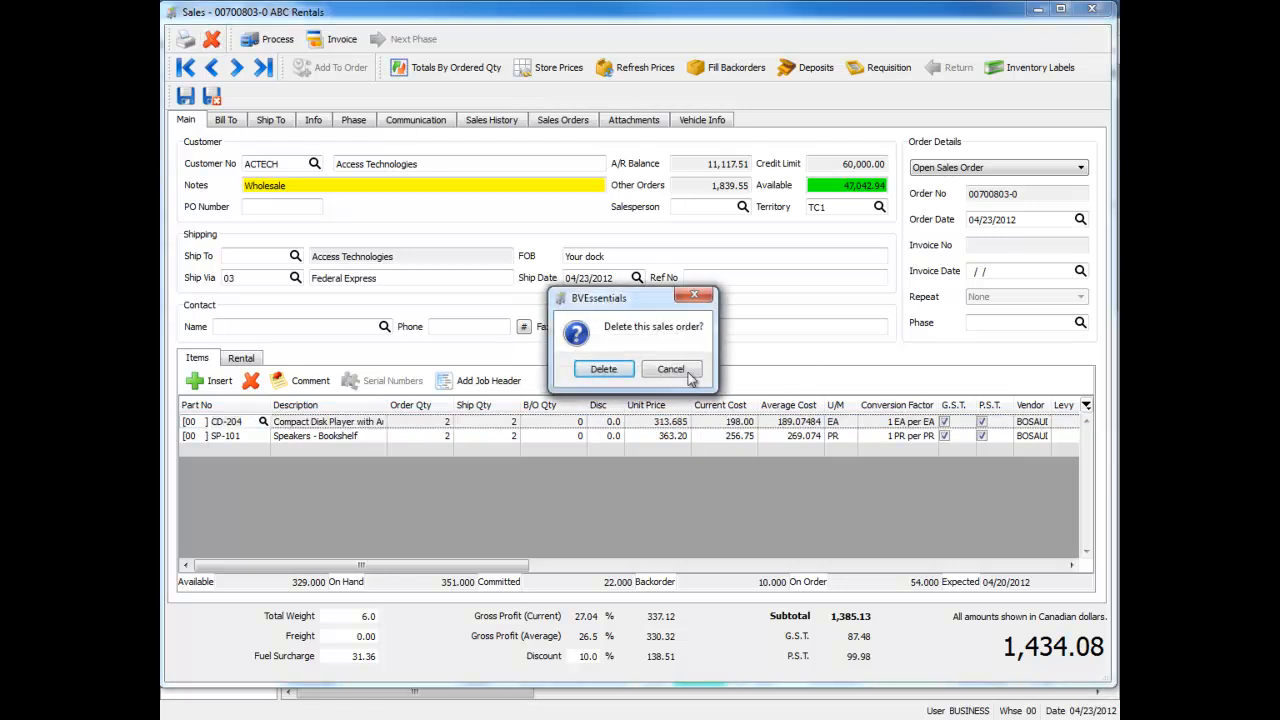
click(603, 366)
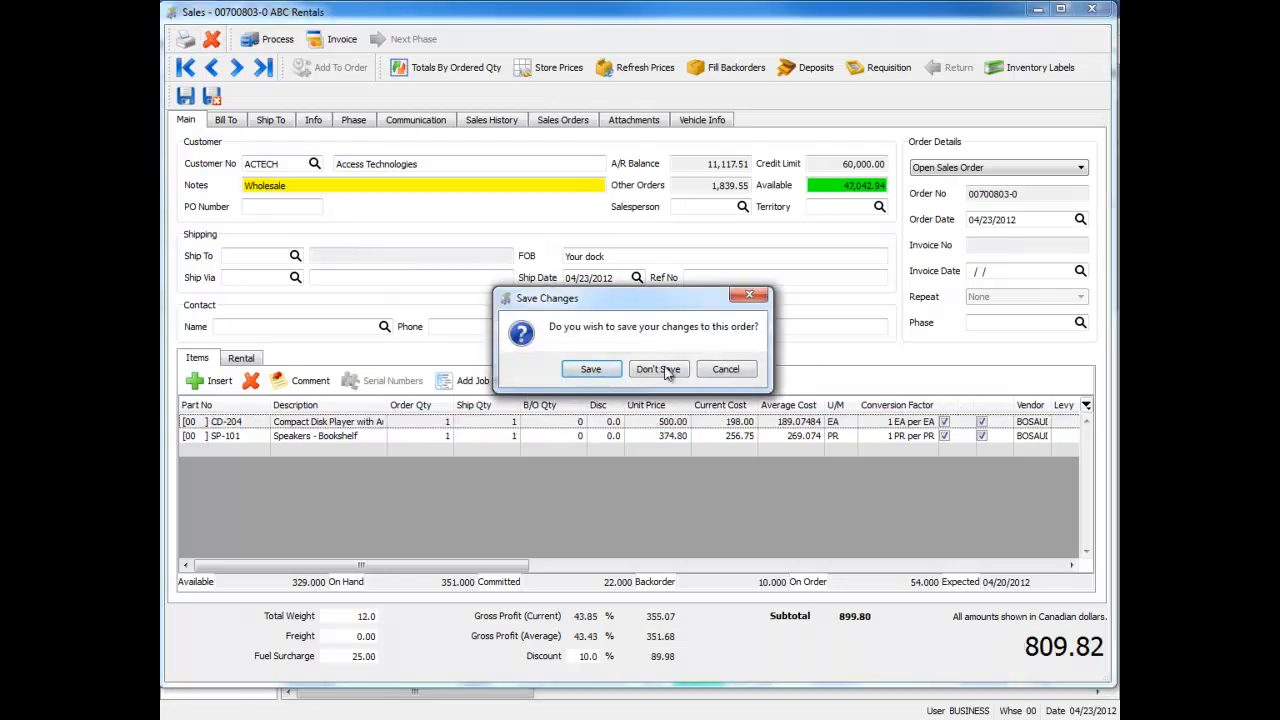
click(595, 369)
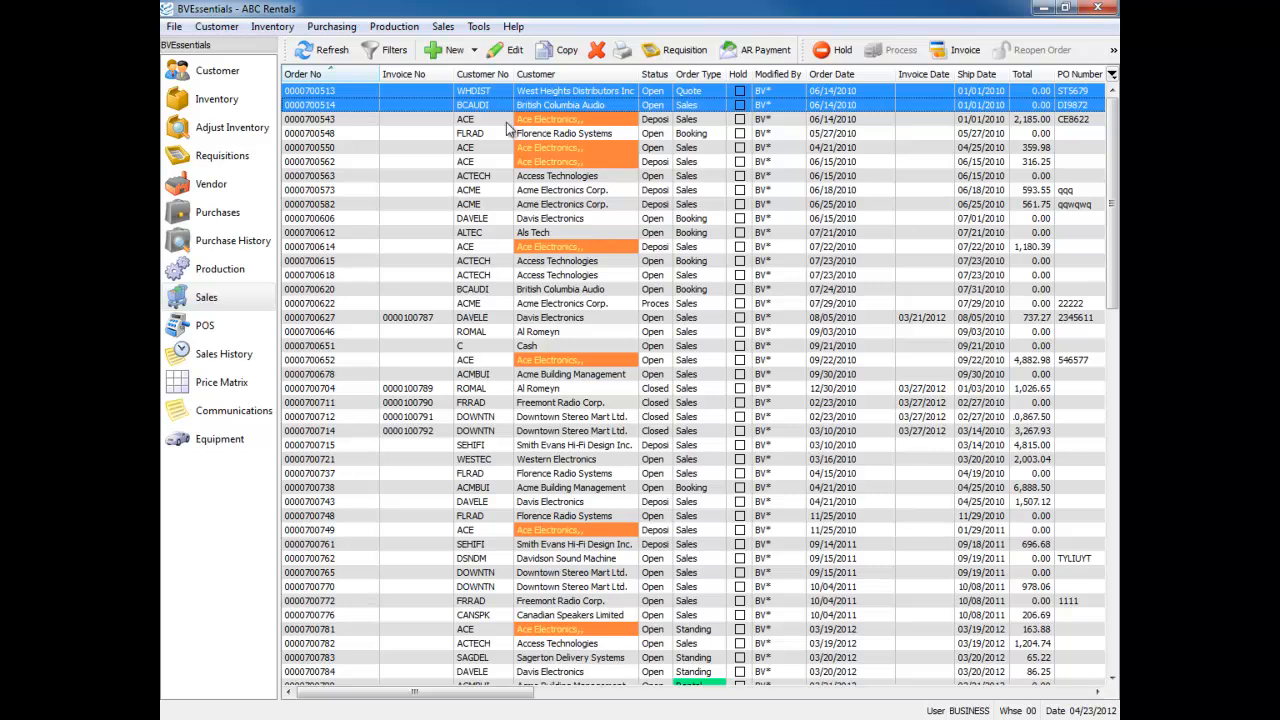
Open the Company Settings and examine the order options in the Sales Orders section
click(490, 30)
click(532, 239)
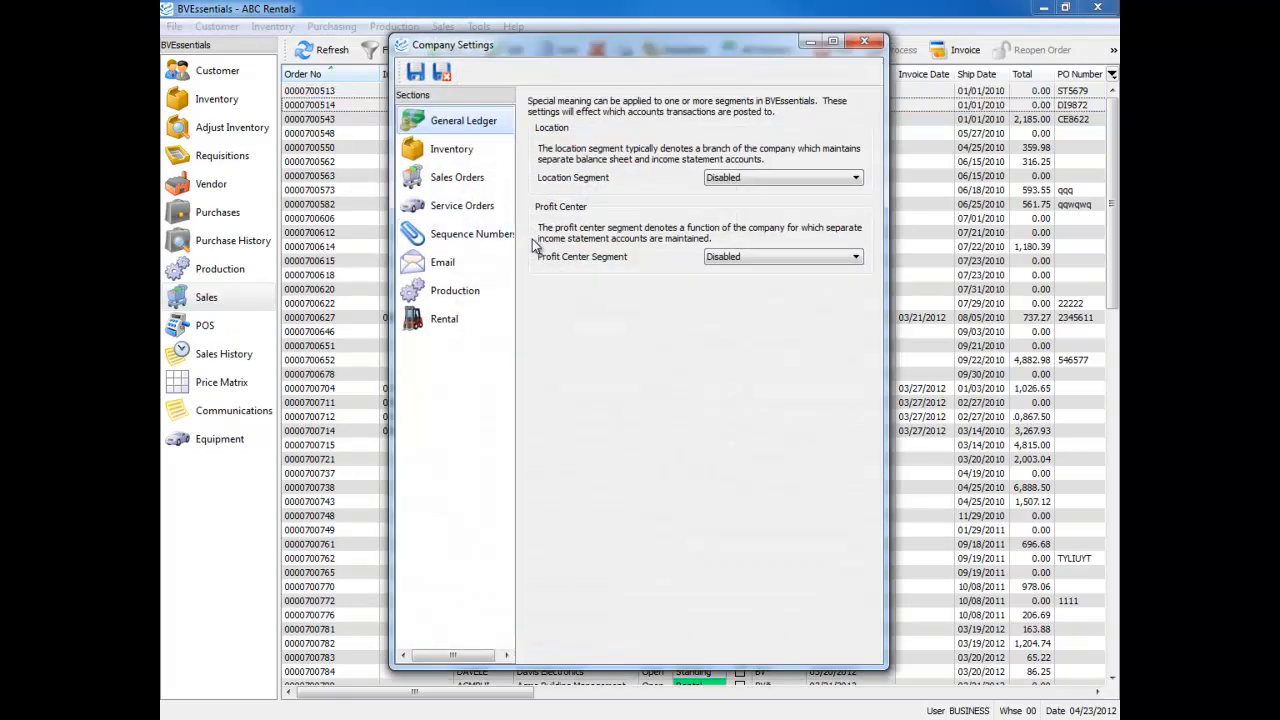
click(440, 177)
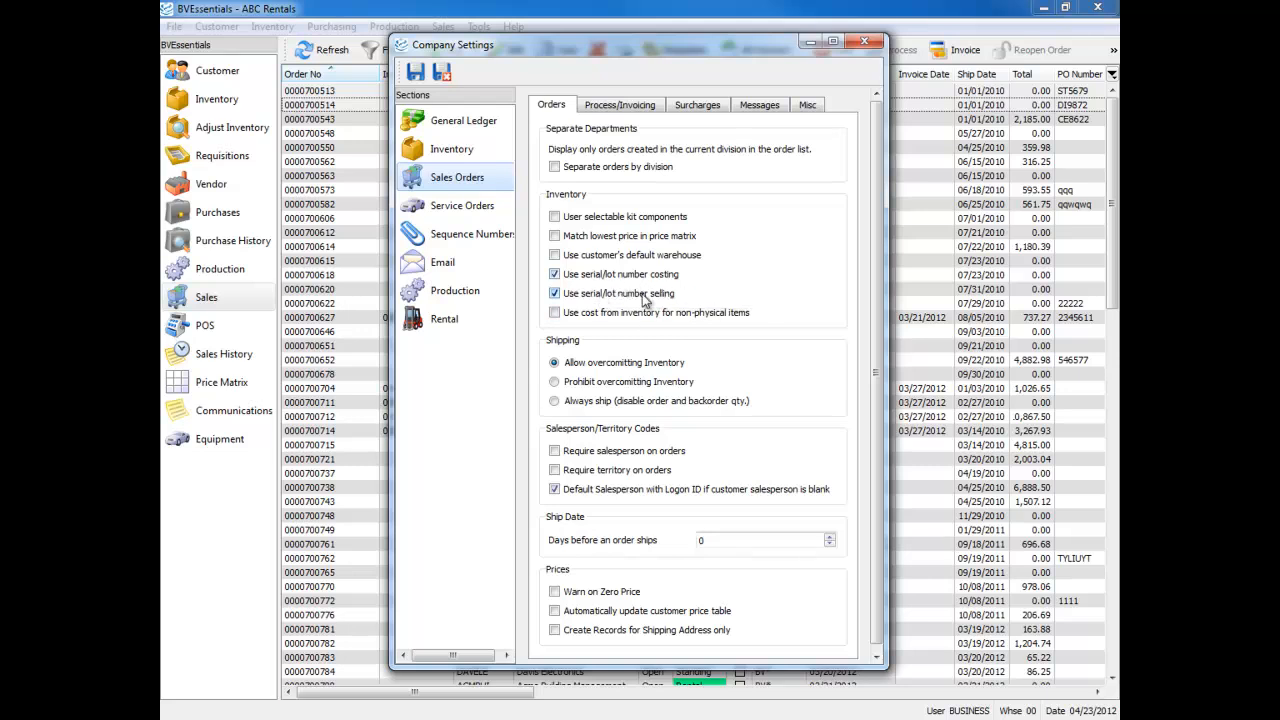
Close the company settings and open the lot numbers of inventory item ALOH
click(865, 42)
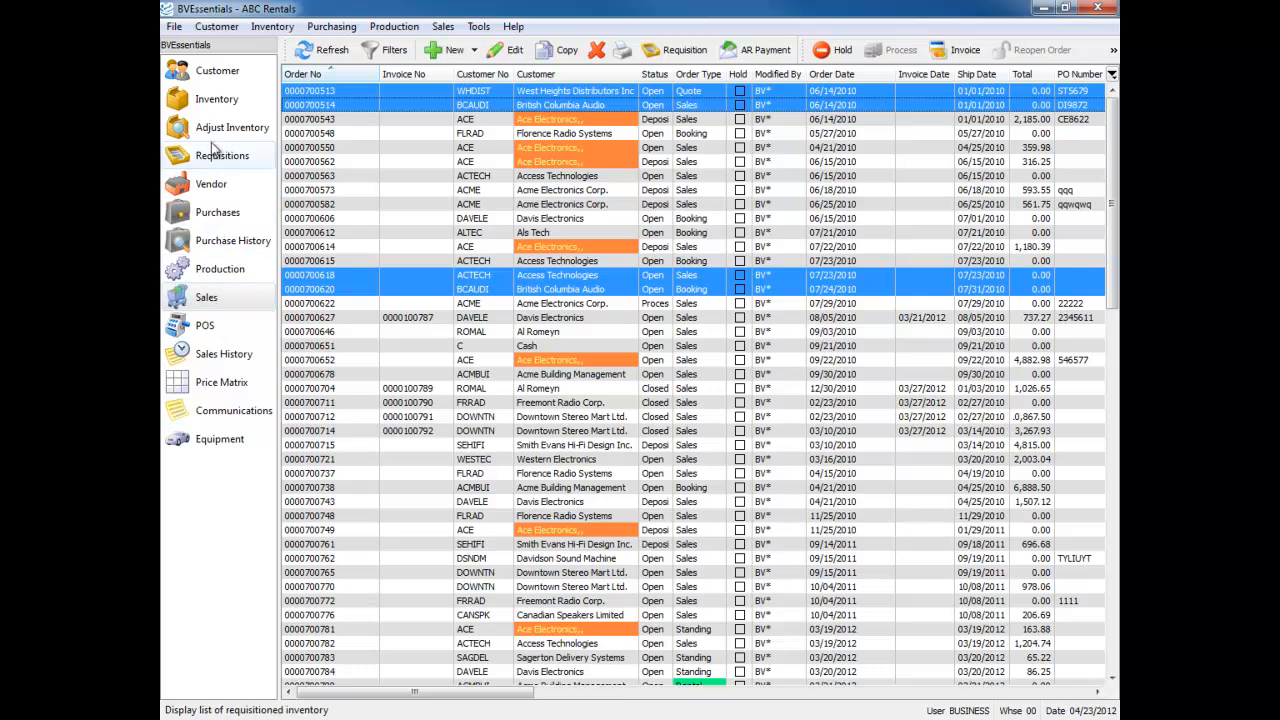
click(210, 100)
click(315, 155)
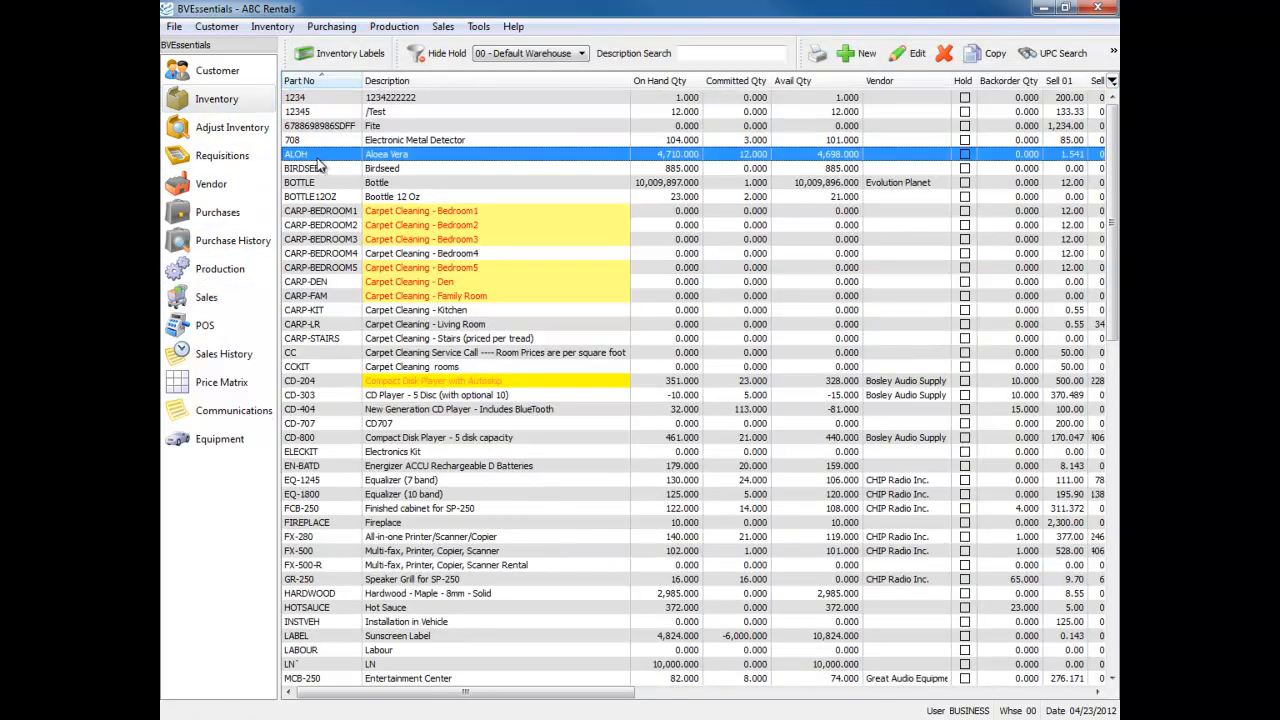
double_click(318, 155)
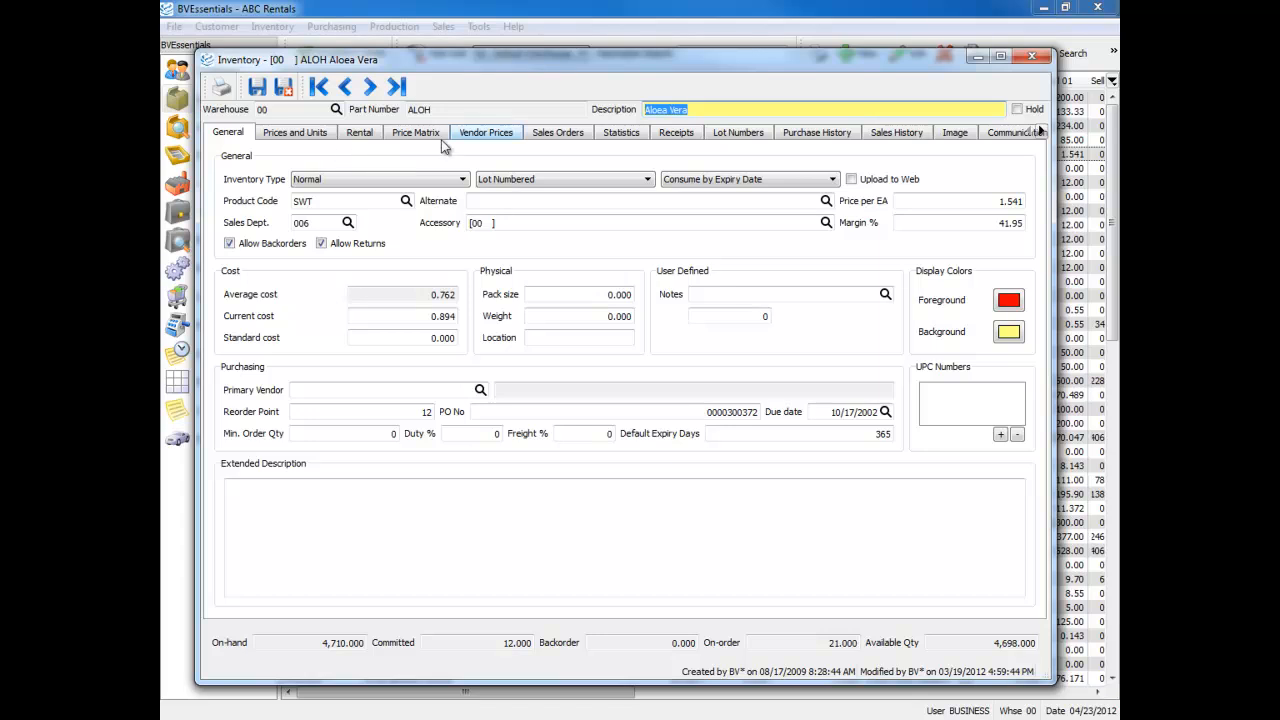
click(740, 140)
Set the sell price of ALOH lot 878687 to 222.00 and close the inventory item
click(452, 246)
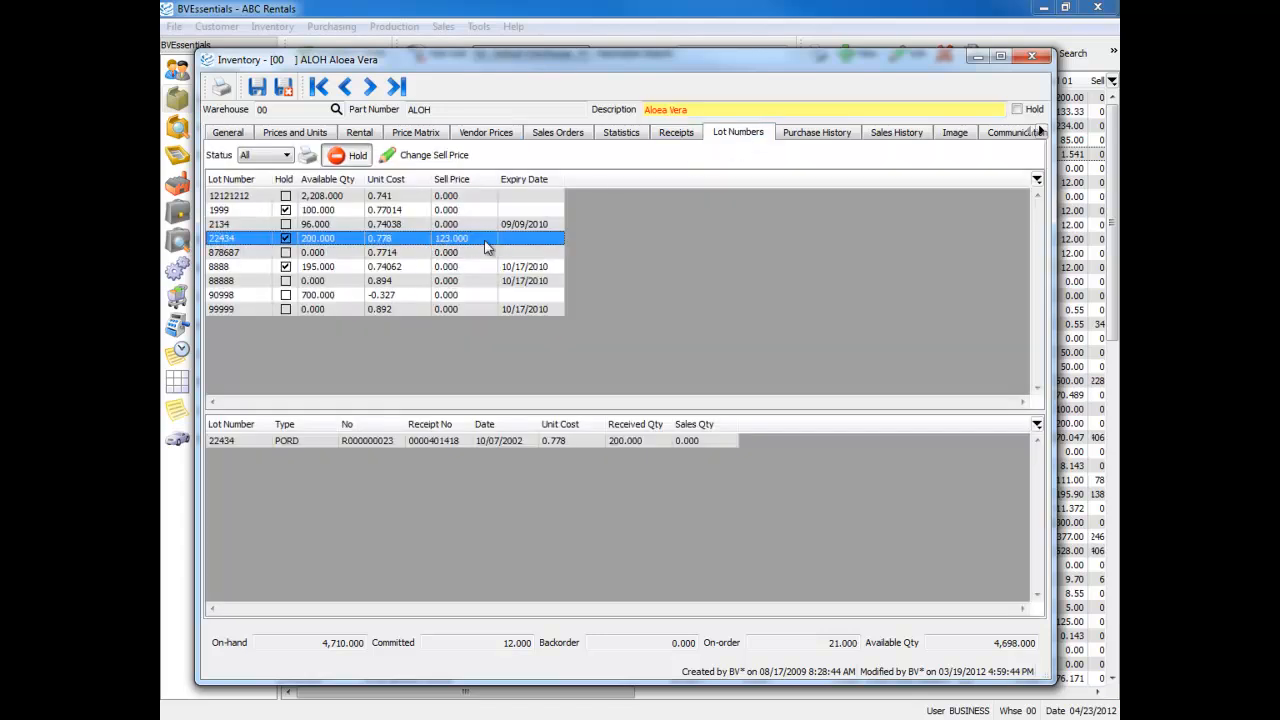
click(449, 254)
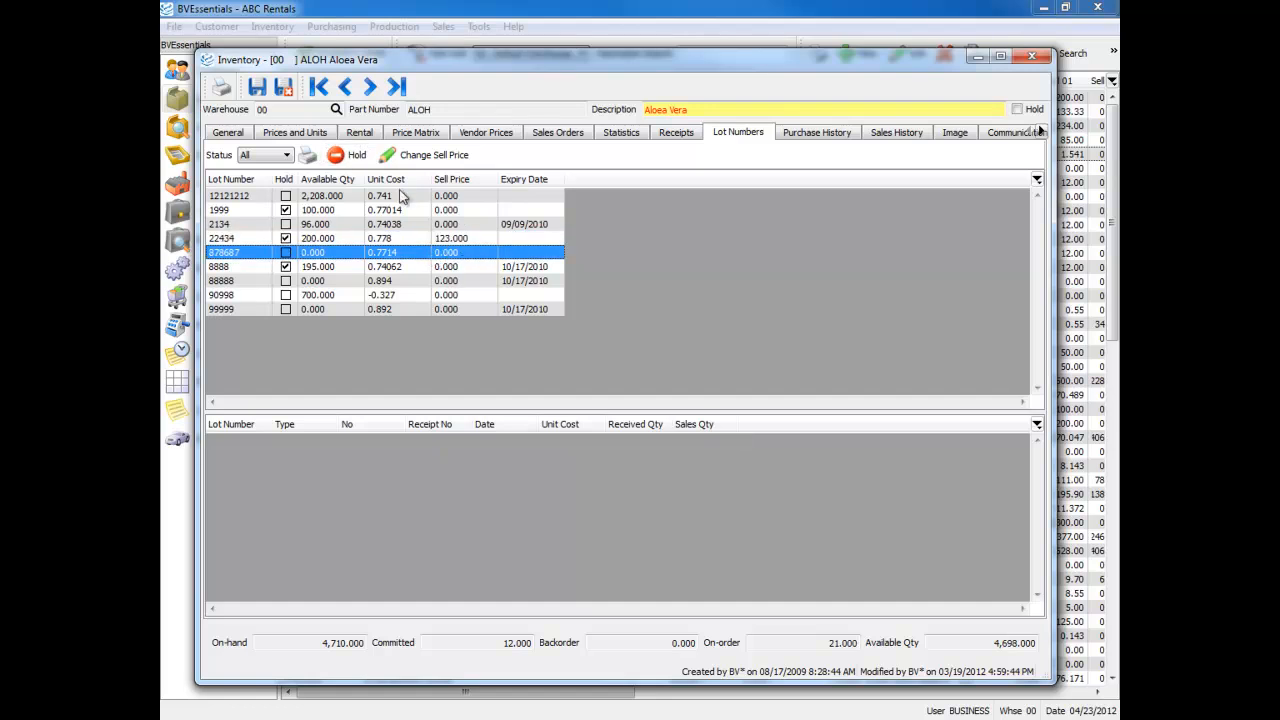
click(416, 156)
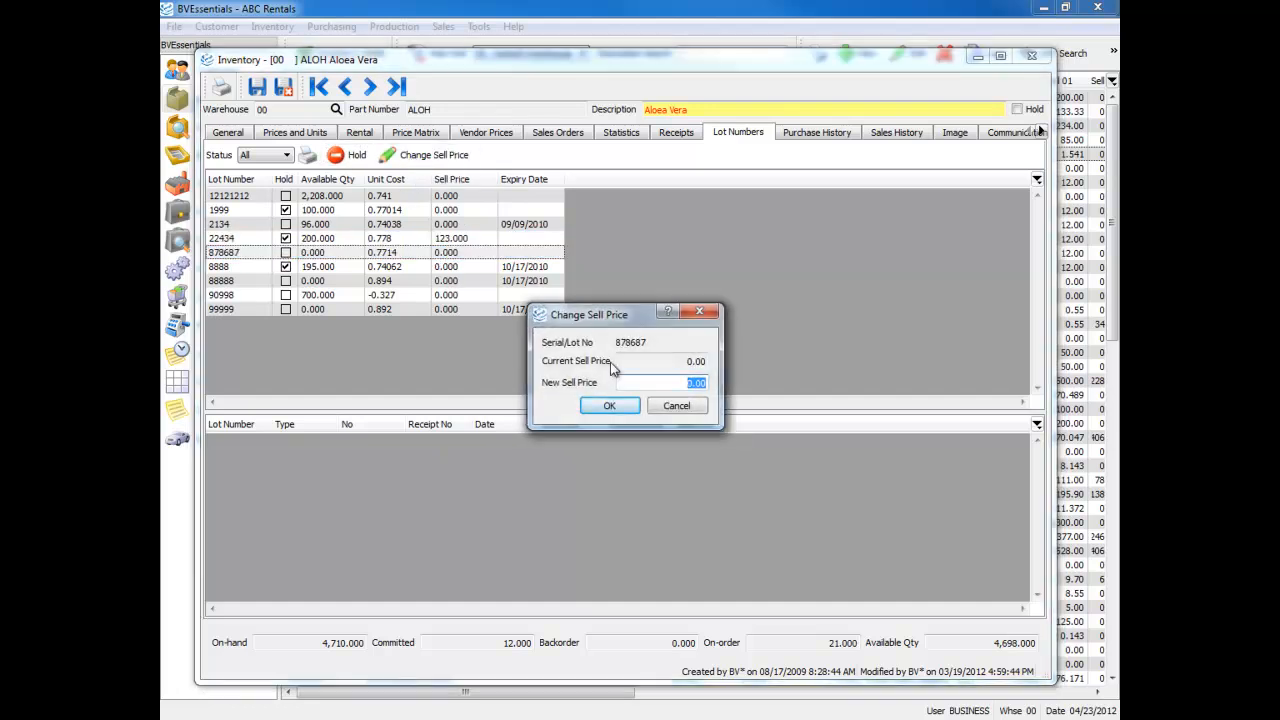
text(222)
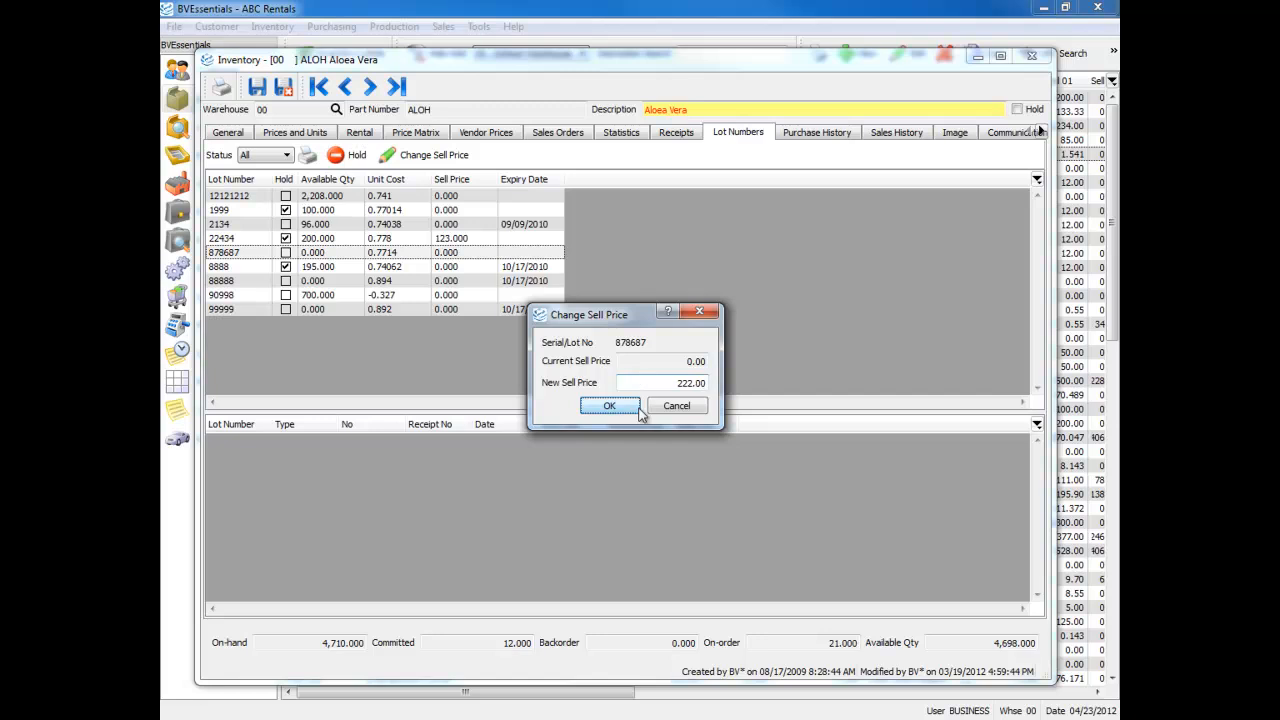
click(618, 407)
click(450, 281)
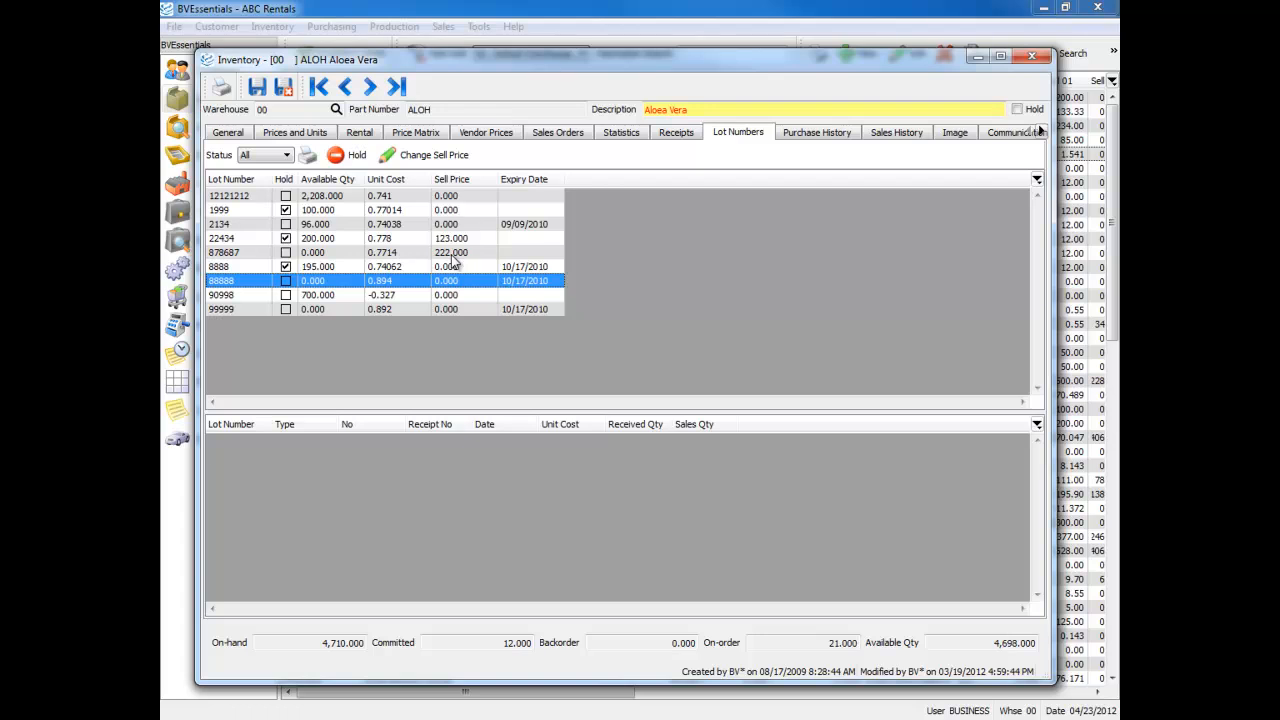
click(1031, 56)
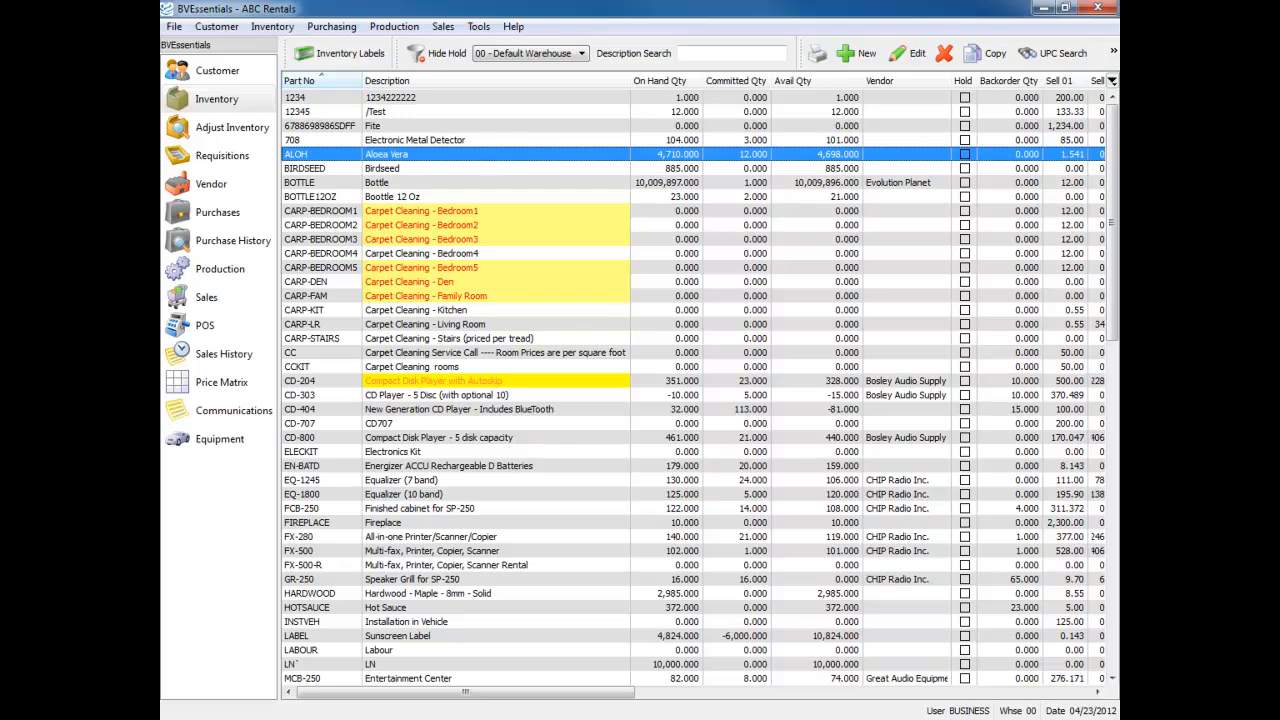
Create a new standing order from the sales list for customer ACTECH, Access Technologies
click(207, 298)
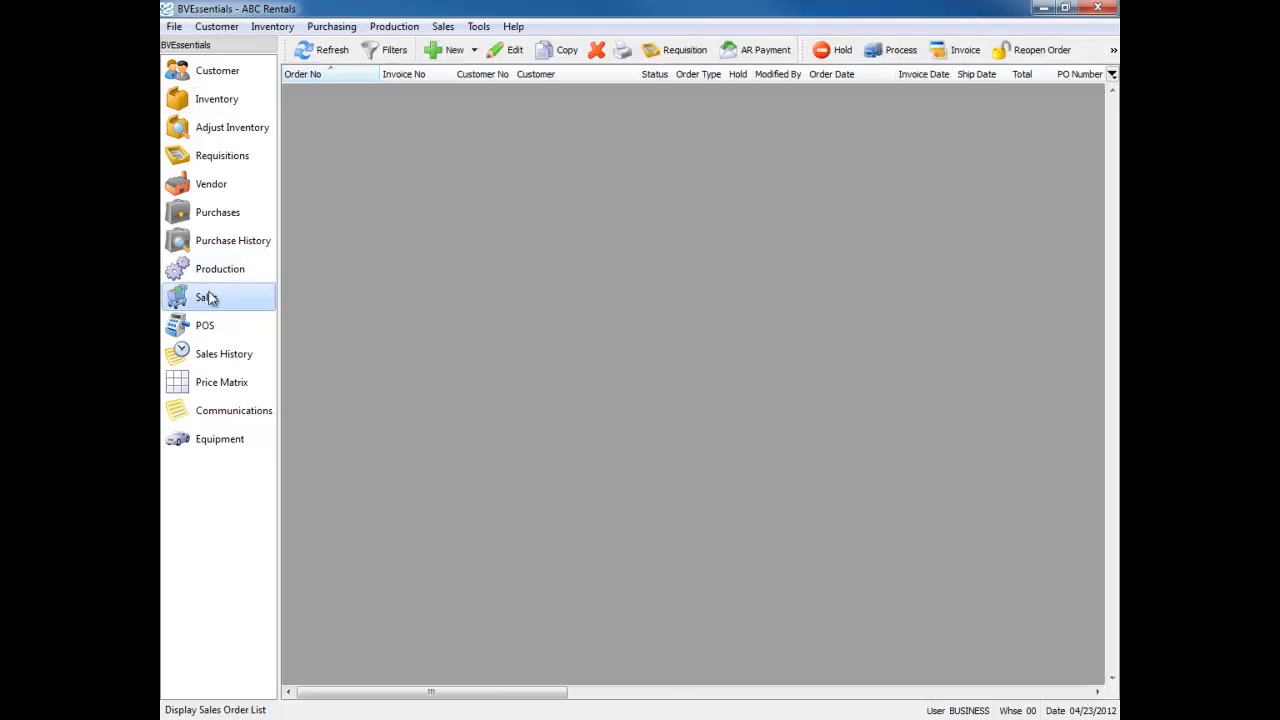
click(476, 50)
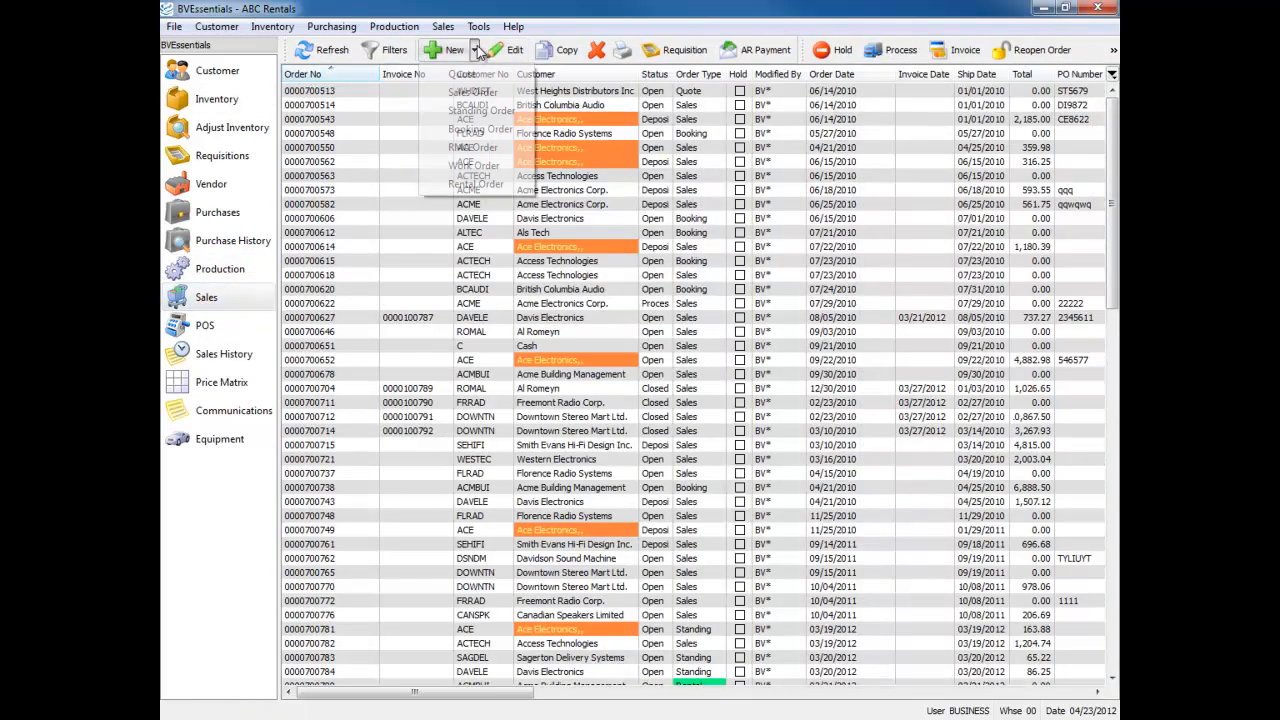
click(474, 113)
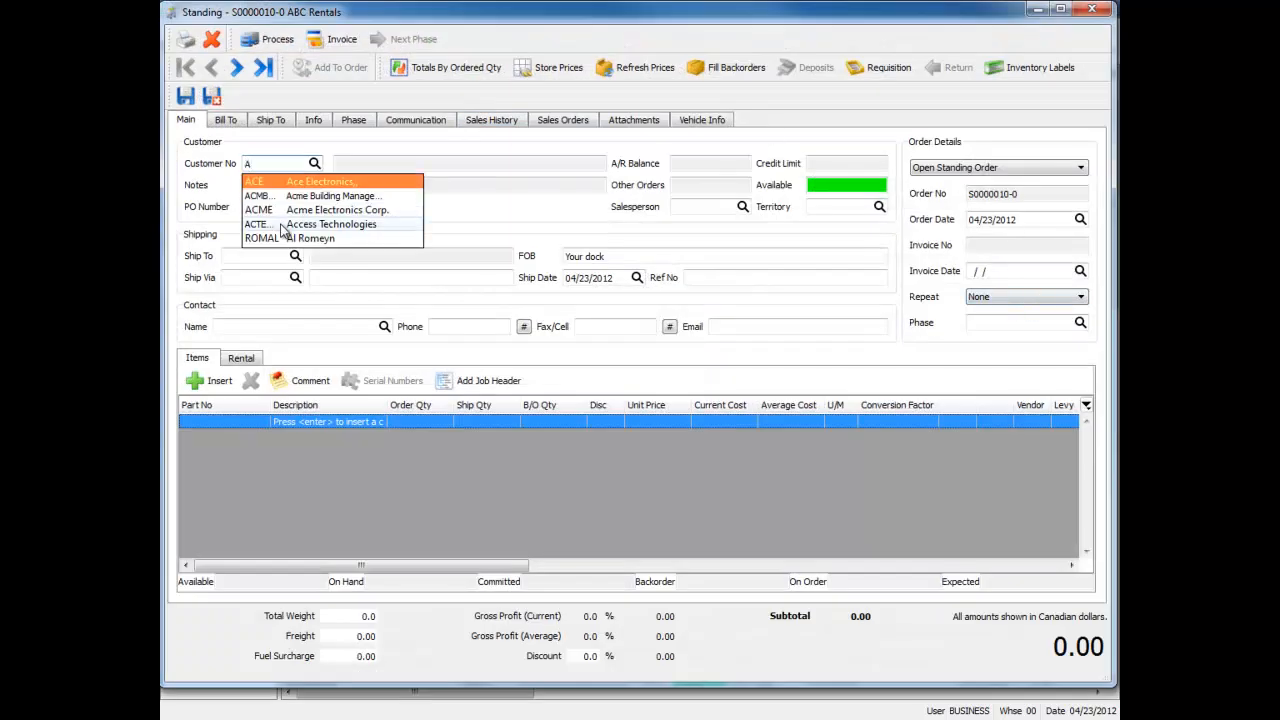
click(285, 225)
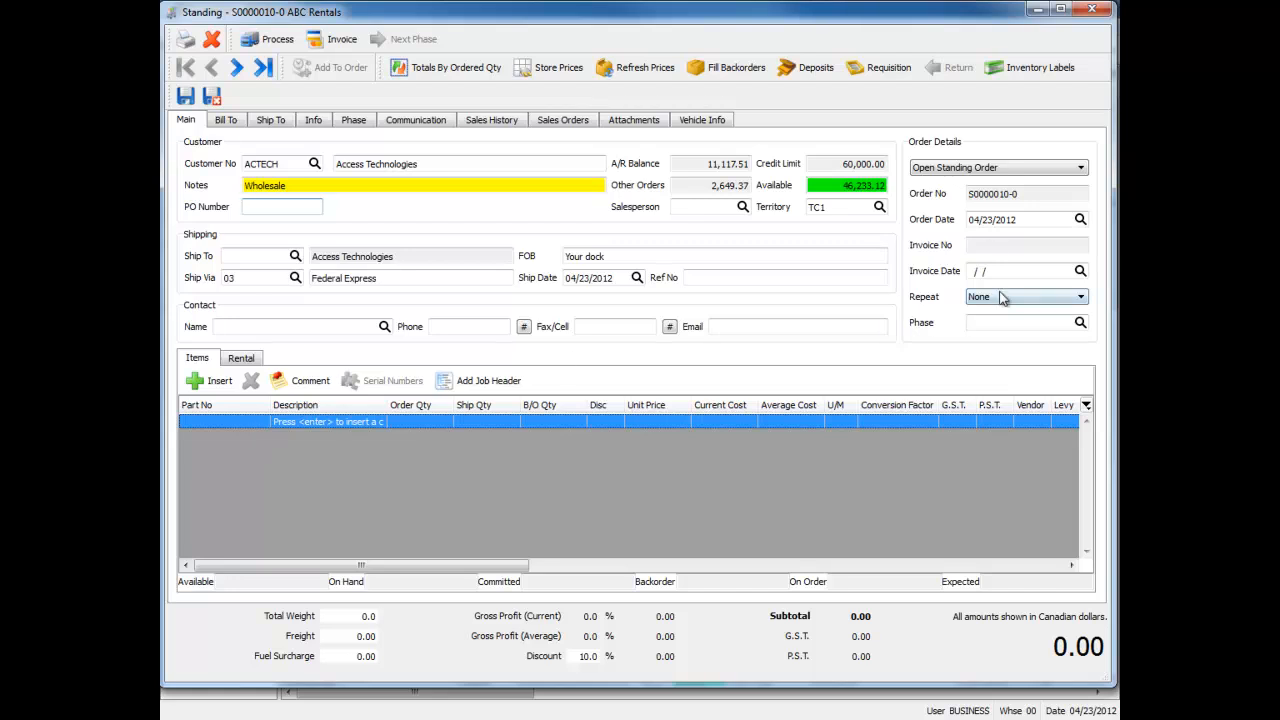
click(983, 168)
click(986, 173)
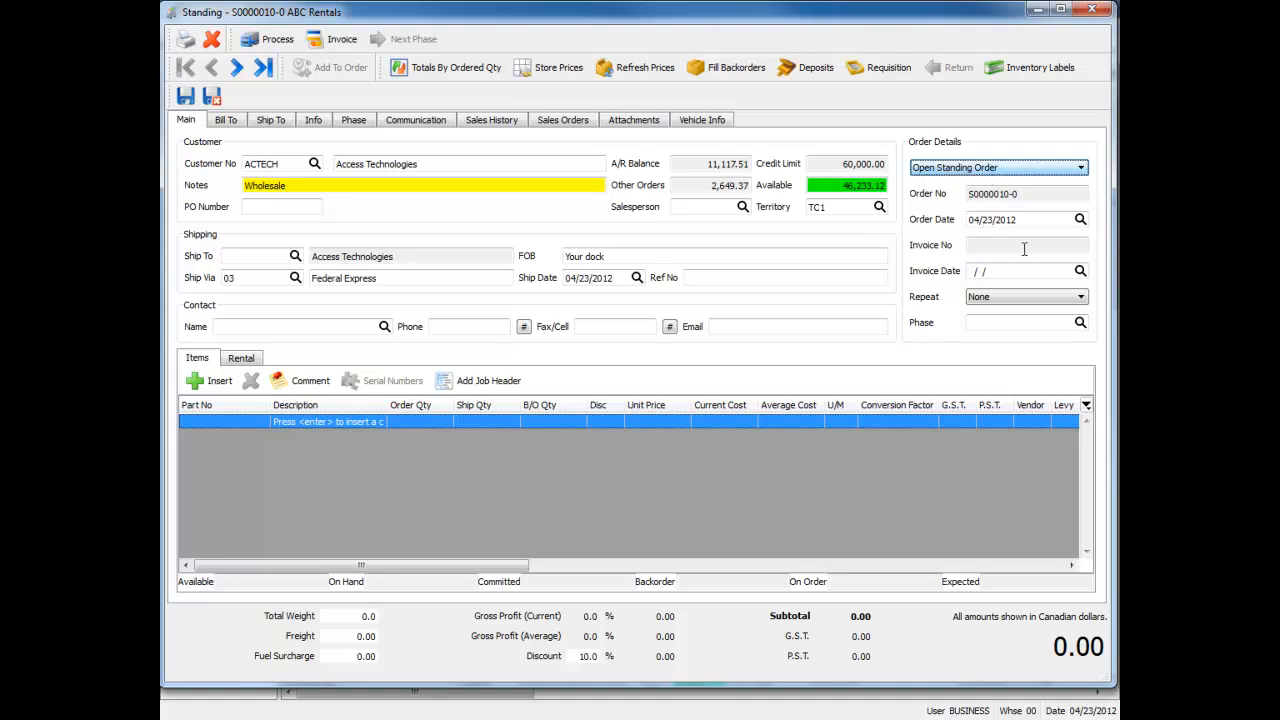
Open a custom repeat for the standing order and try the After and On date endings for a daily recurrence
click(1006, 298)
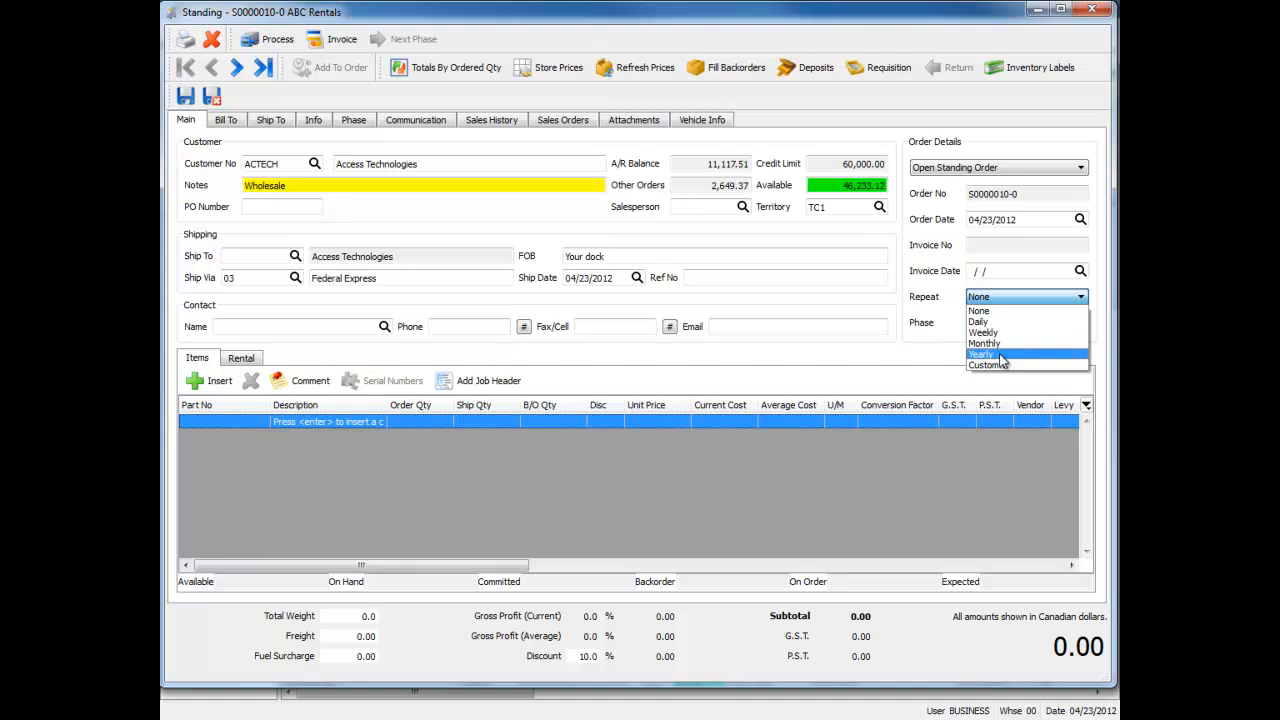
click(1005, 364)
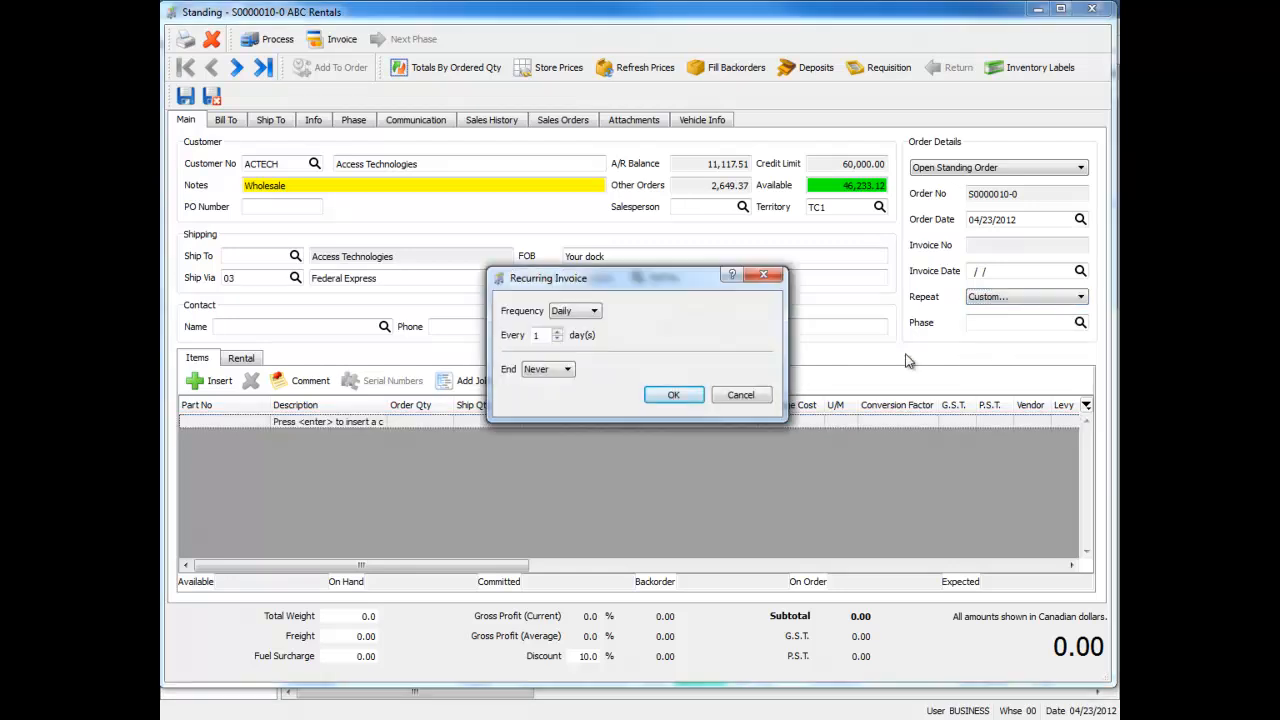
click(583, 312)
click(582, 309)
click(562, 331)
click(548, 369)
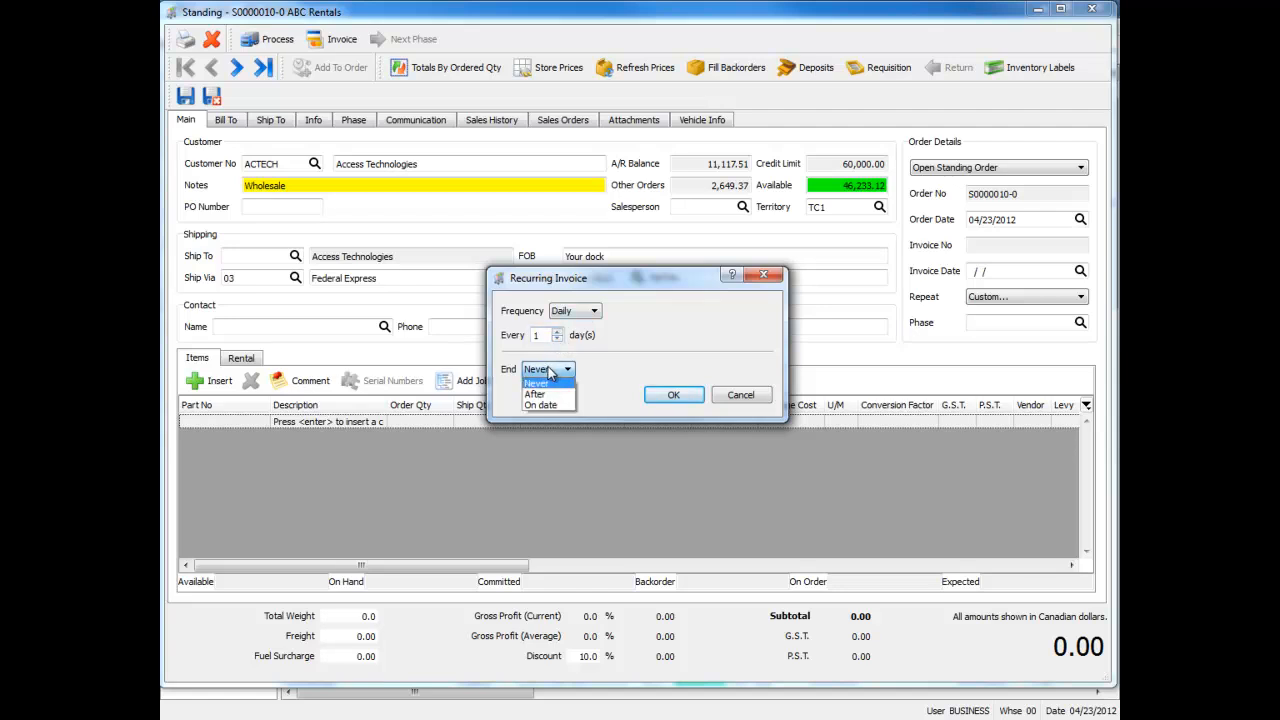
click(545, 392)
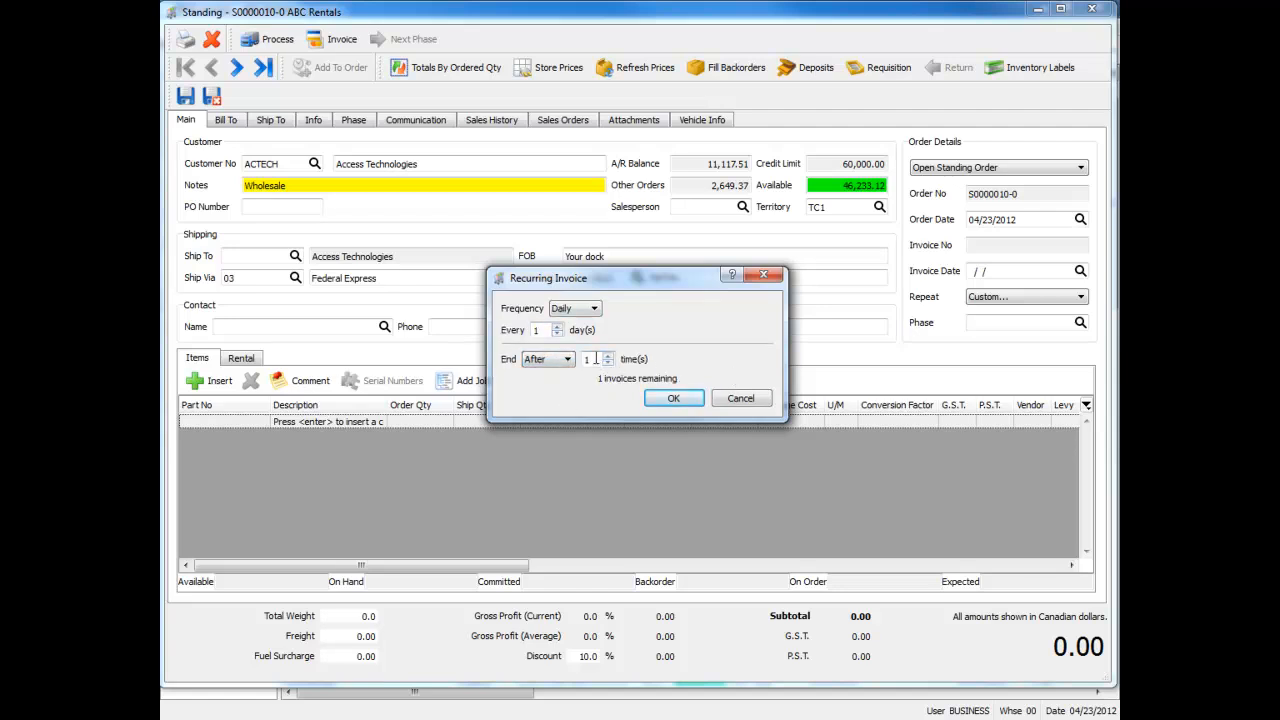
click(548, 359)
click(545, 396)
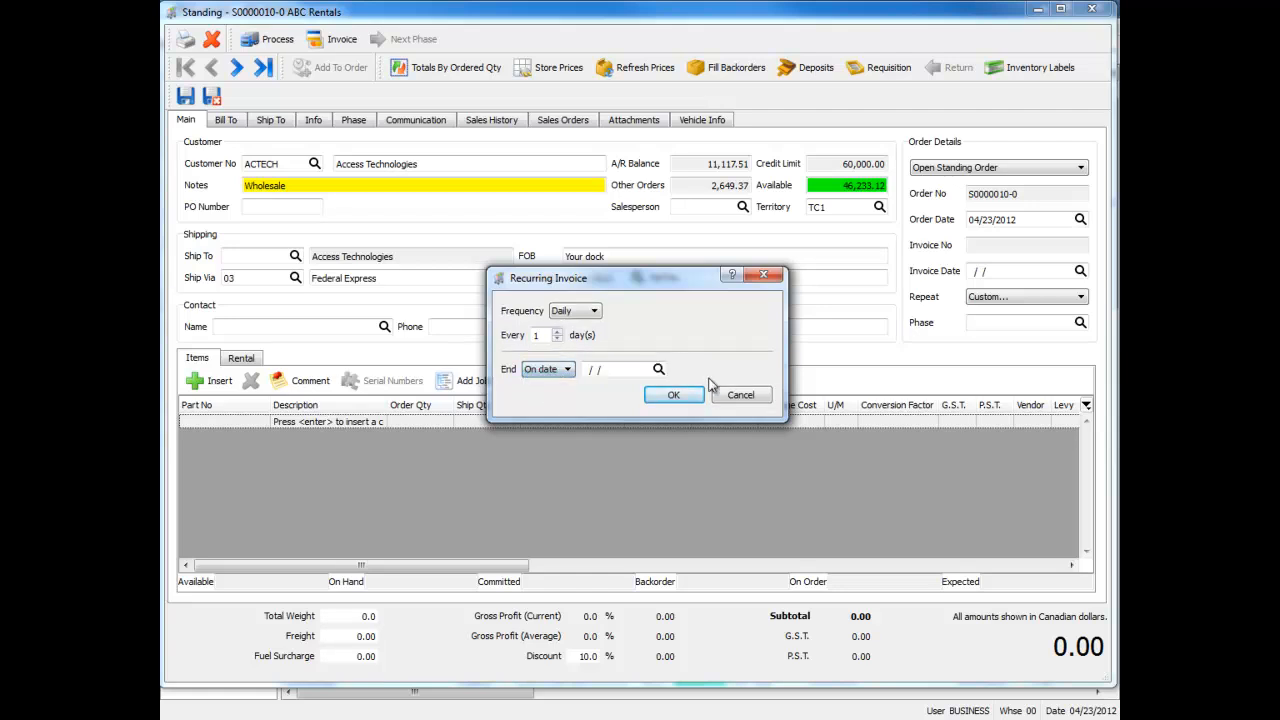
Try a weekly recurrence on Sunday, Wednesday and Saturday in the recurring invoice setup
click(592, 311)
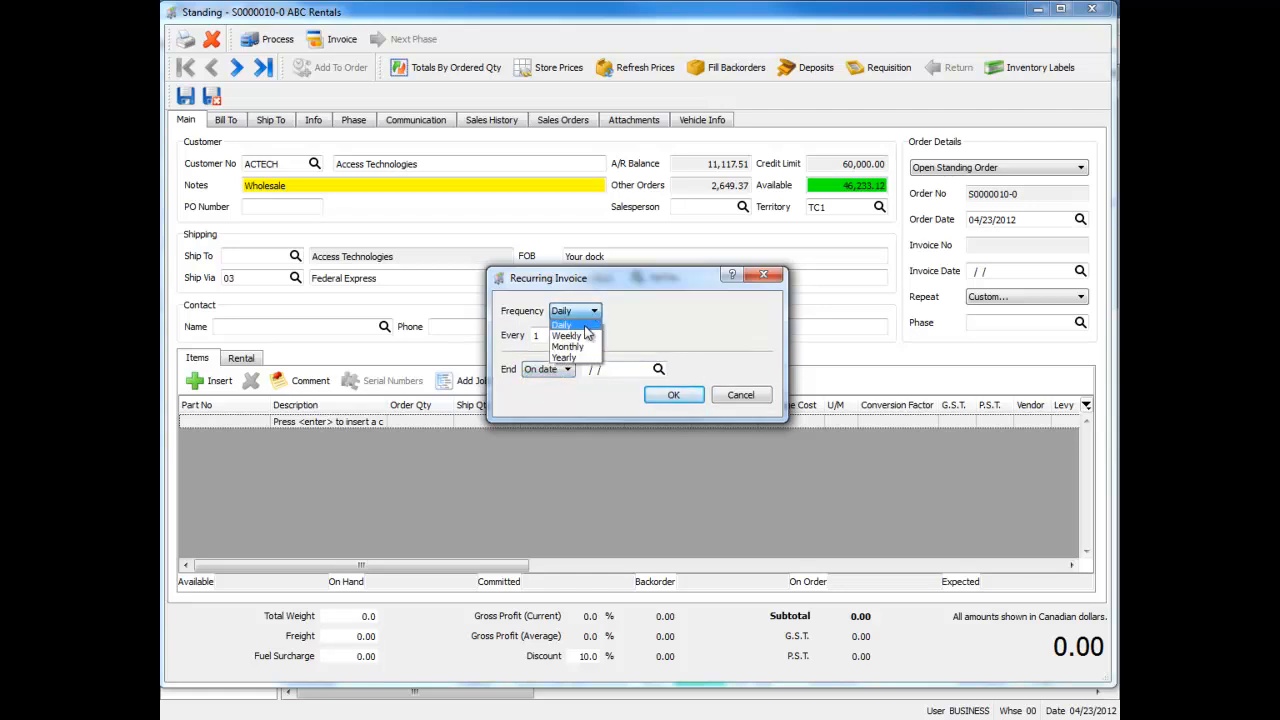
click(566, 336)
click(521, 361)
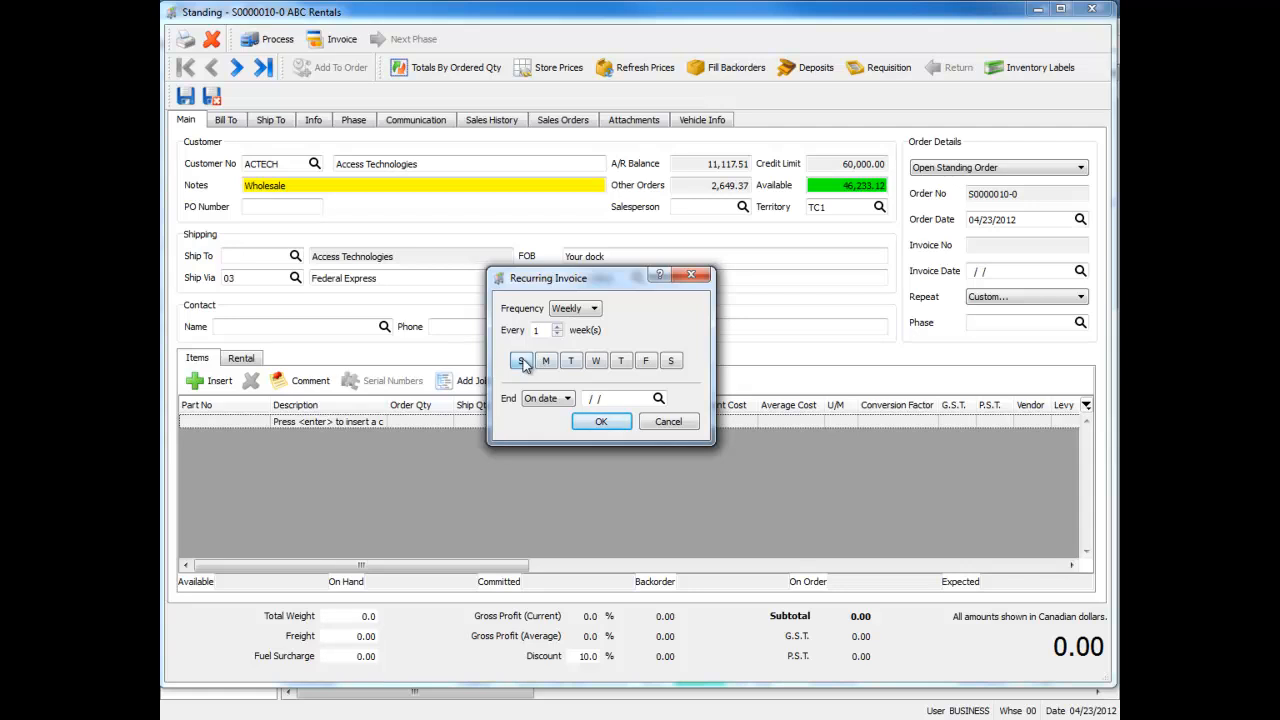
click(596, 363)
click(672, 362)
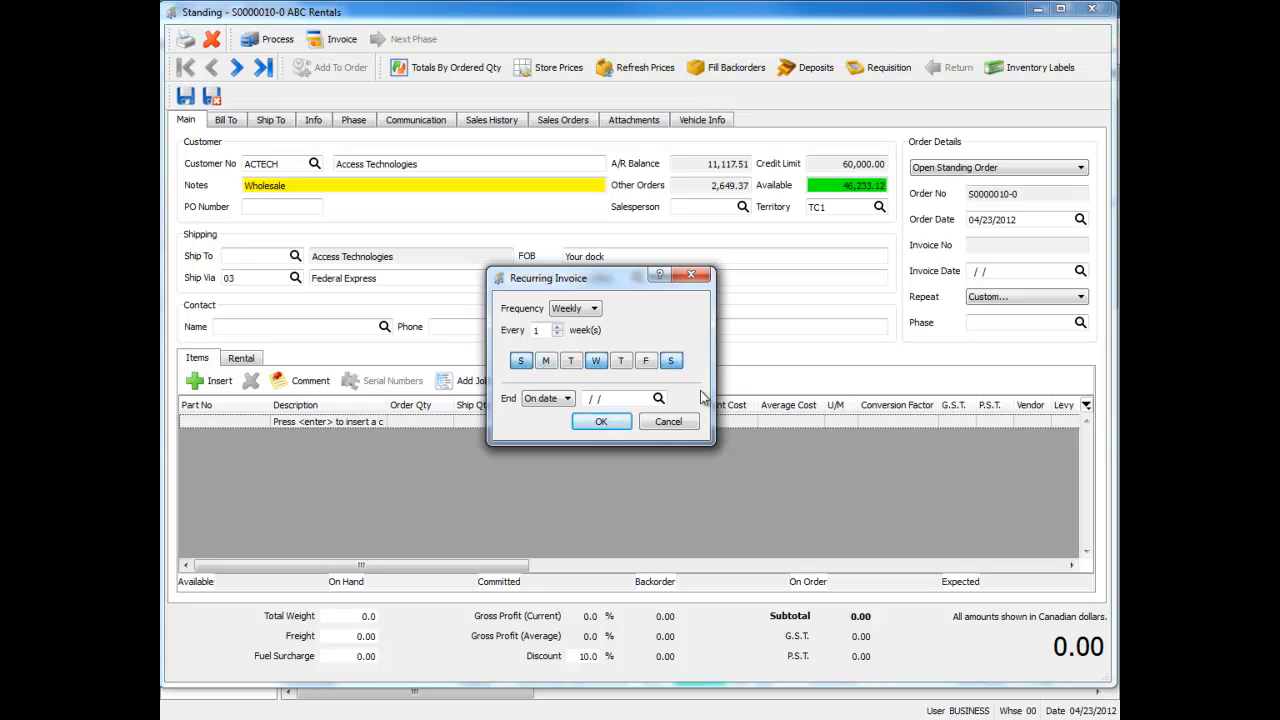
Try a monthly recurrence on days 1, 4, 18 and 27, and the alternative of the first chosen weekday of each month
click(594, 309)
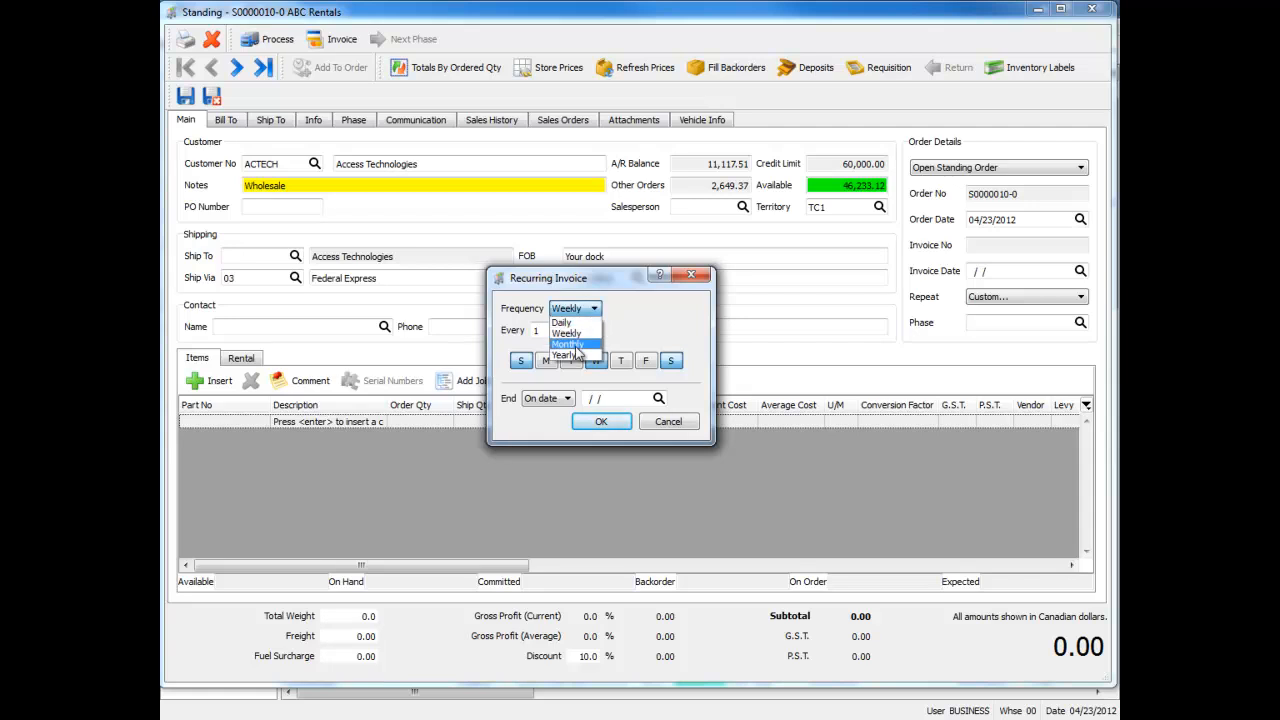
click(567, 344)
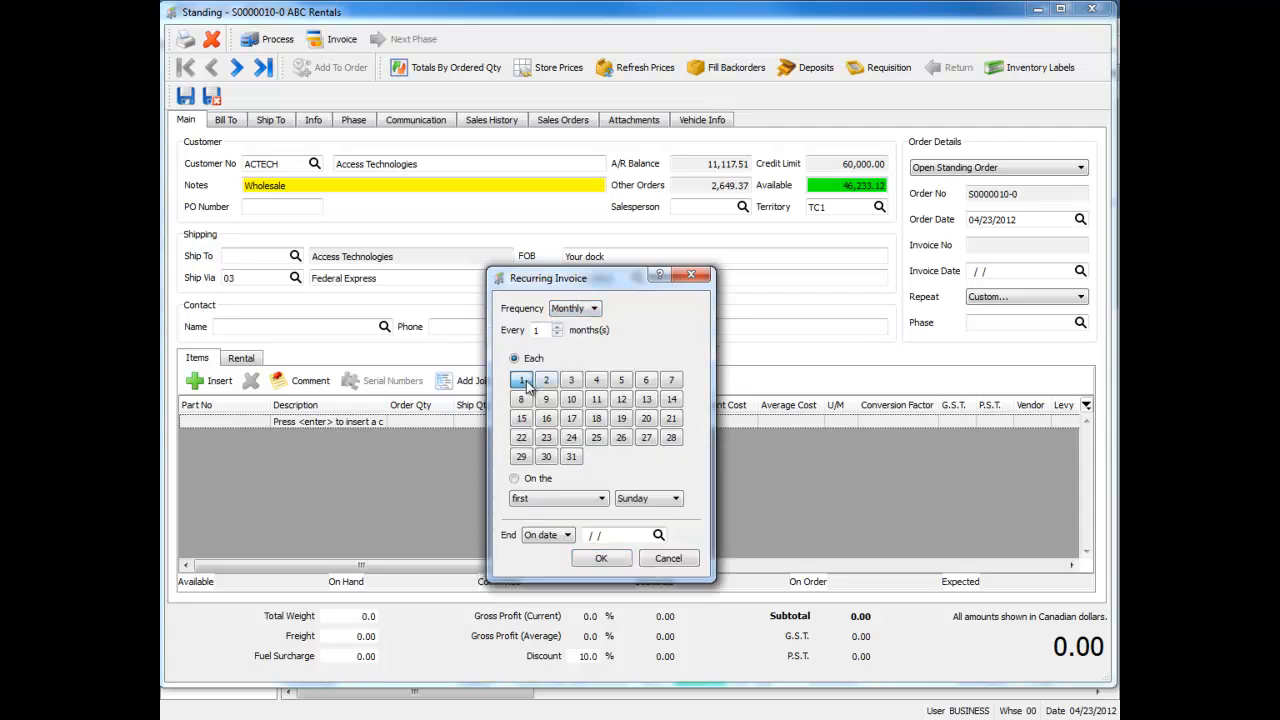
click(596, 381)
click(597, 418)
click(646, 437)
click(536, 480)
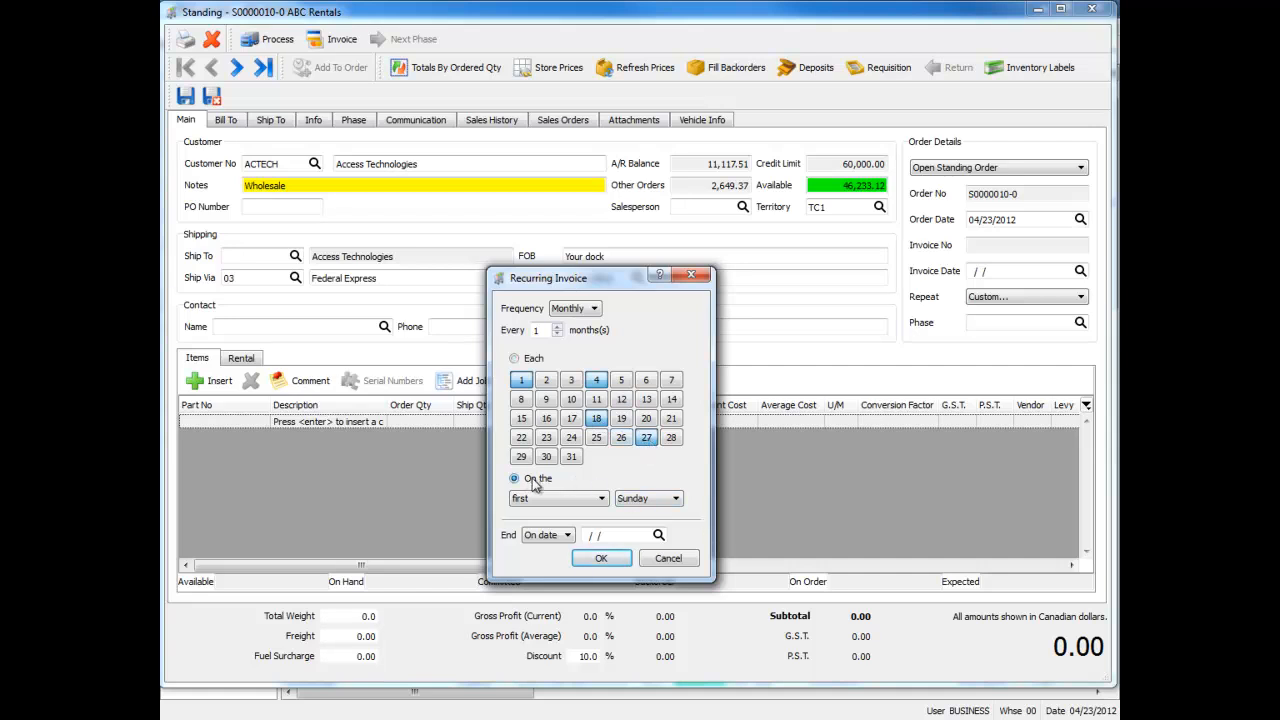
click(664, 499)
click(657, 540)
Try a yearly recurrence in January, April and November, and cancel the recurring invoice setup
click(587, 310)
click(582, 356)
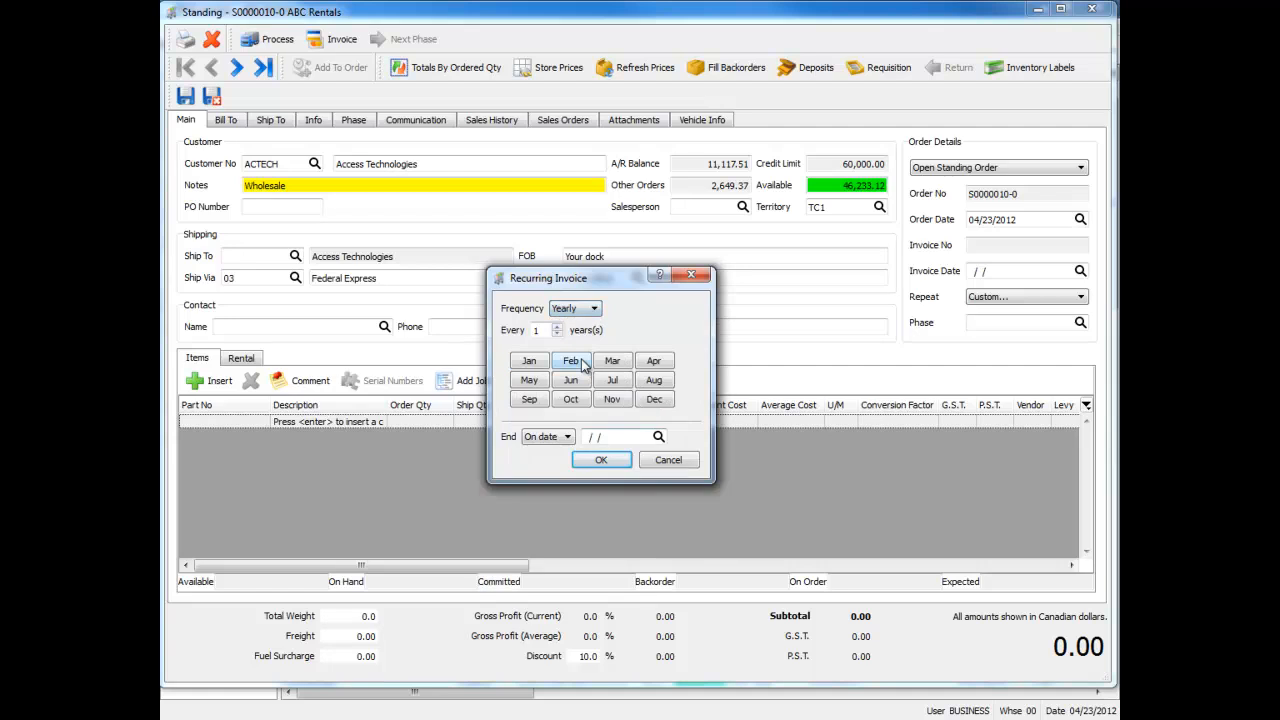
click(658, 365)
click(615, 401)
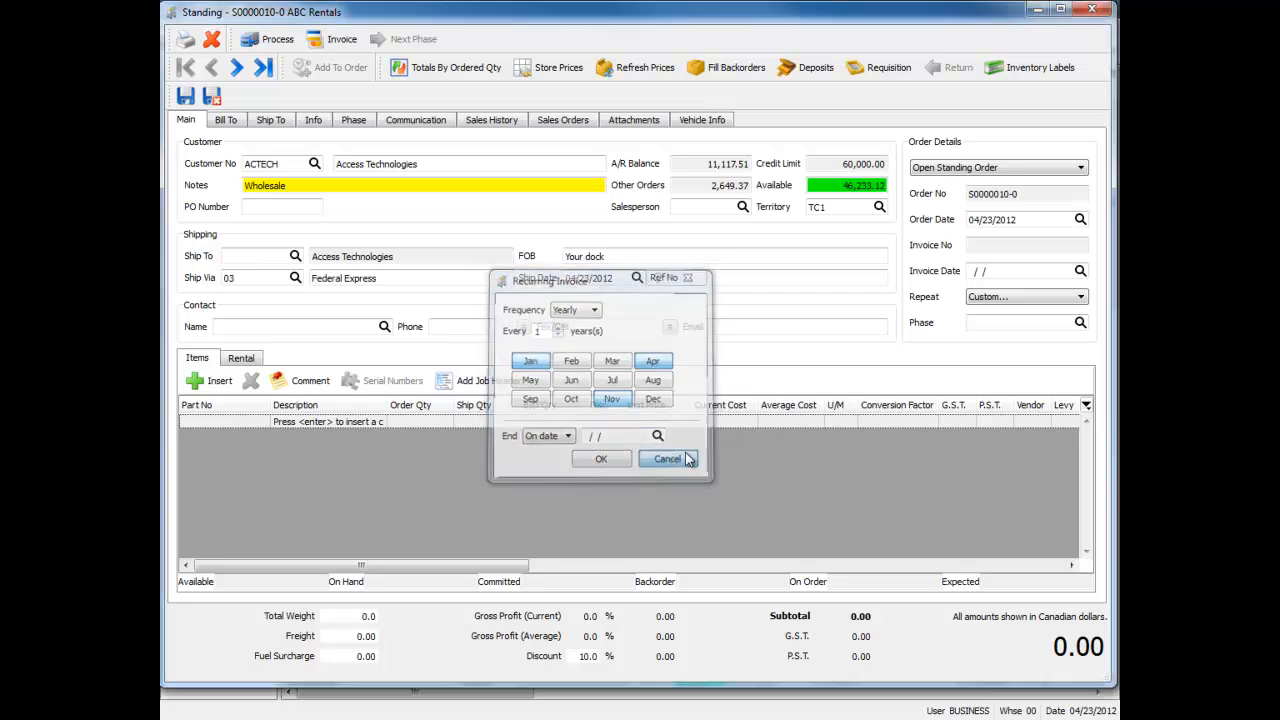
Set the standing order to repeat Monthly with an invoice date of 04/23/2012
click(1045, 292)
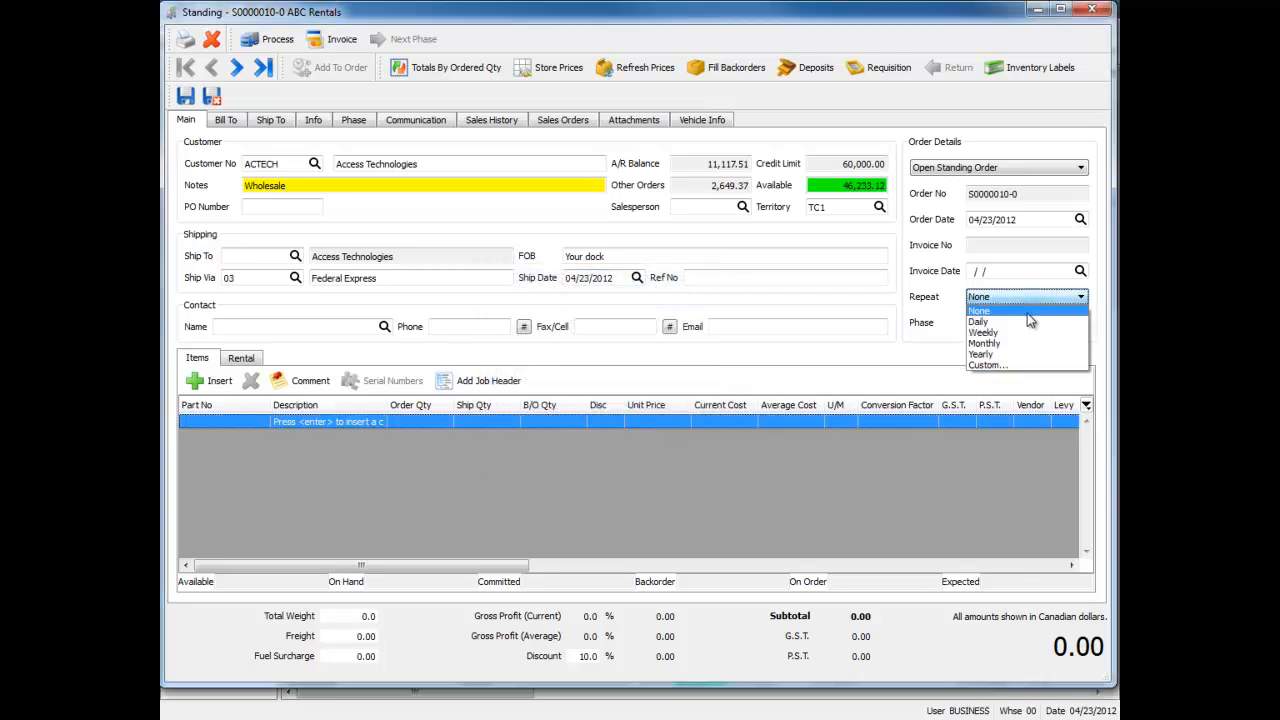
click(1016, 341)
click(1080, 270)
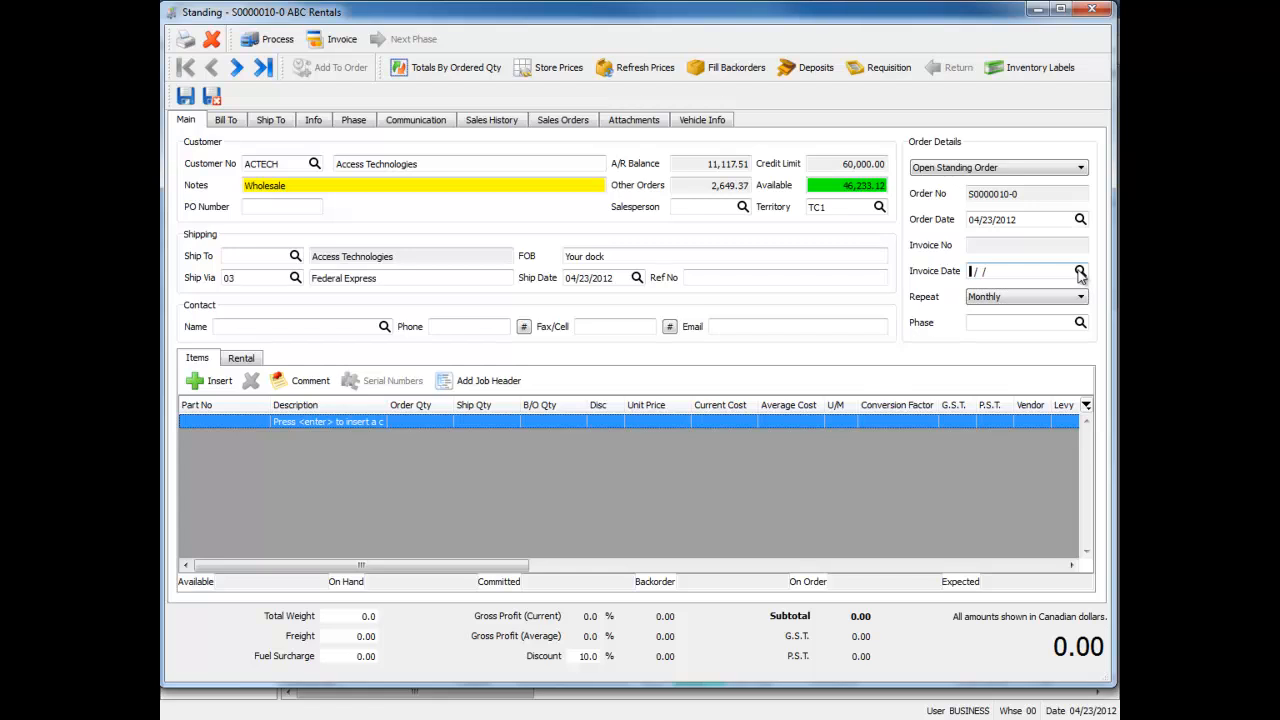
click(594, 376)
Add items CD-204 and SP-101 to the standing order and dismiss the item notes
click(242, 420)
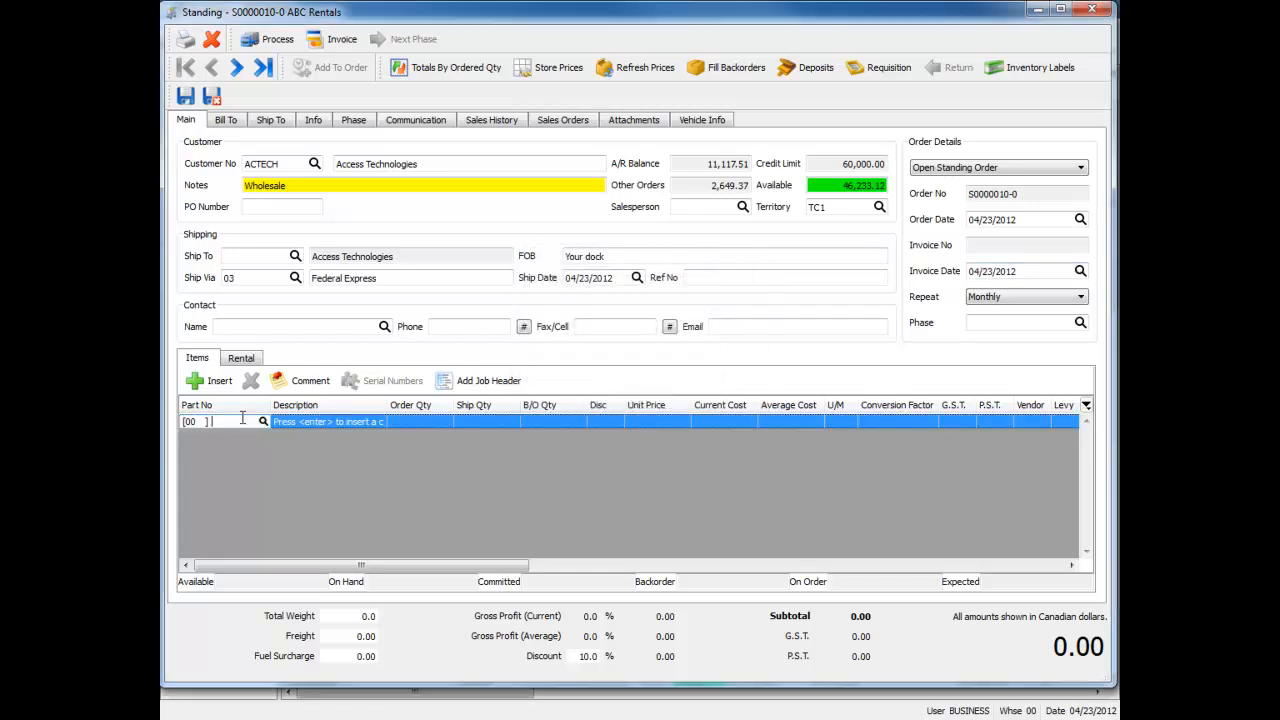
click(247, 435)
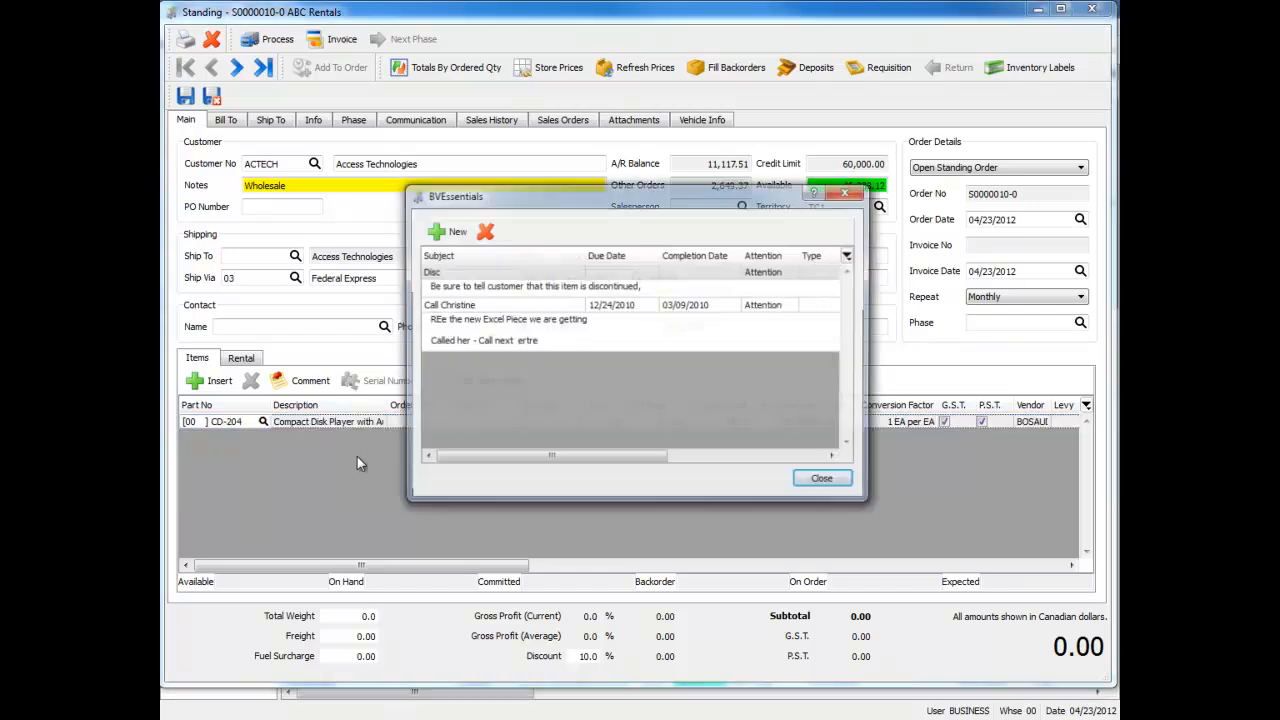
click(823, 480)
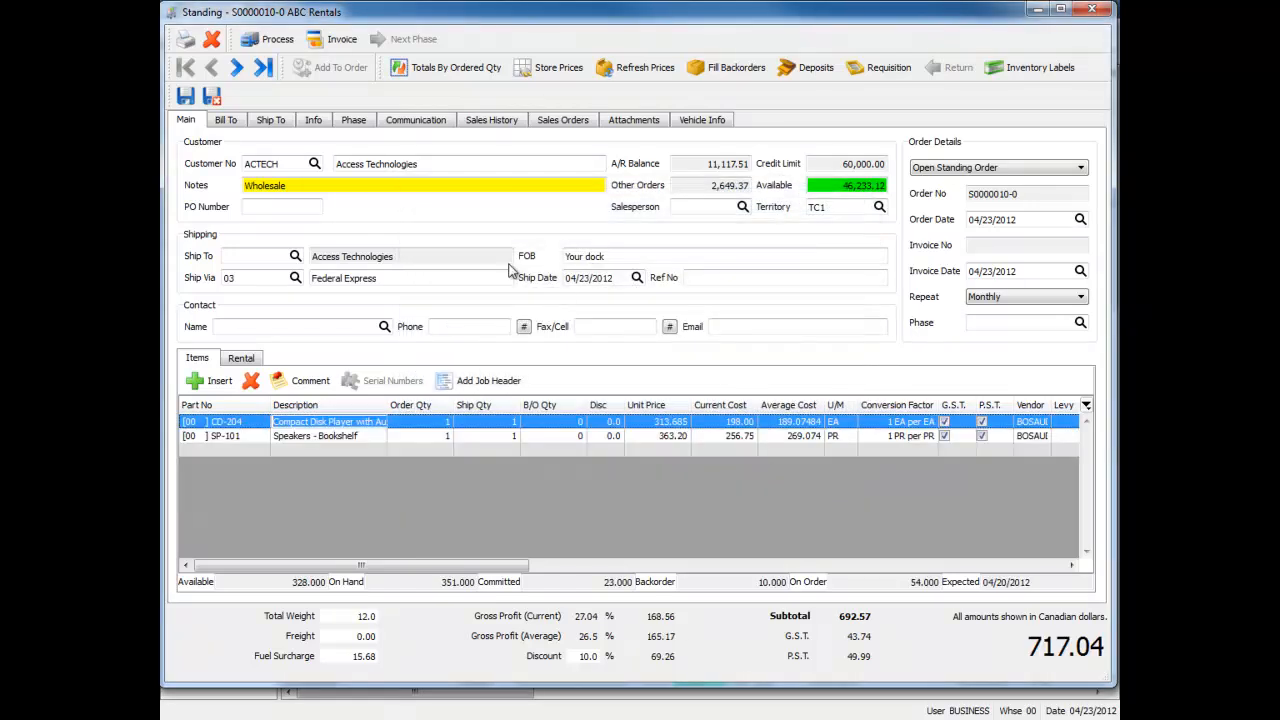
Invoice the standing order without a freight amount and charge it to the customer's account
click(338, 40)
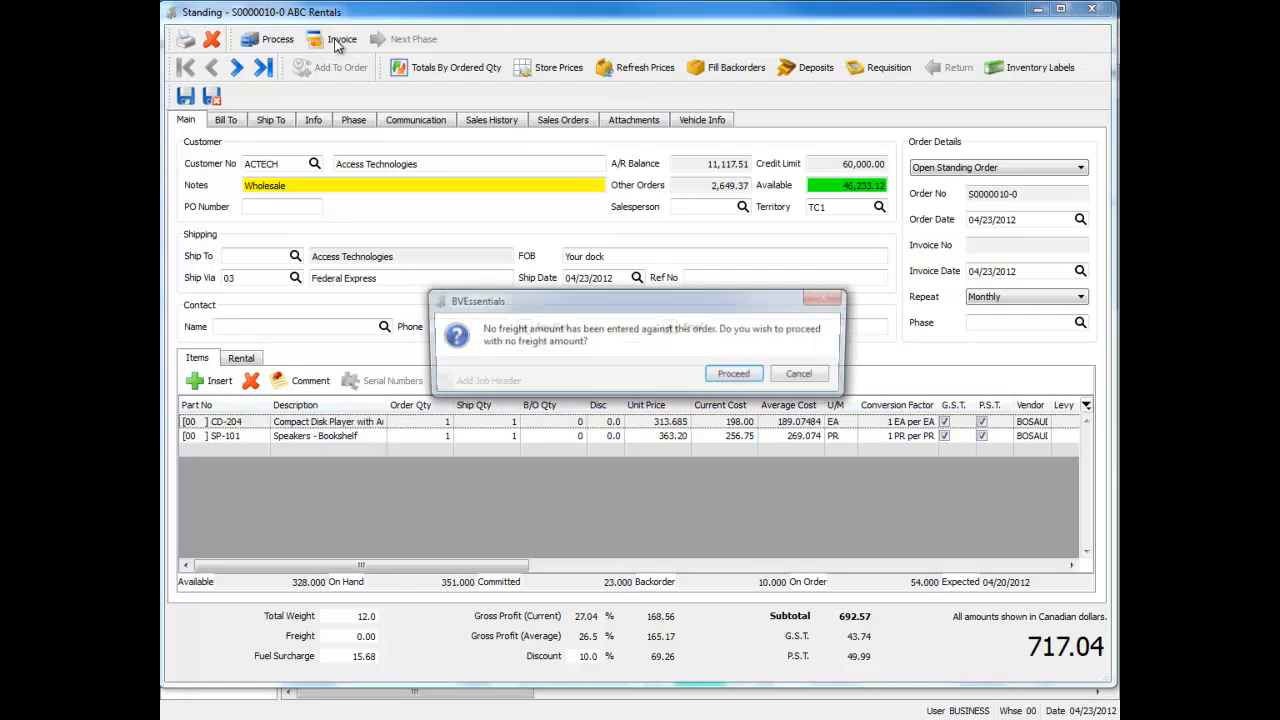
click(713, 377)
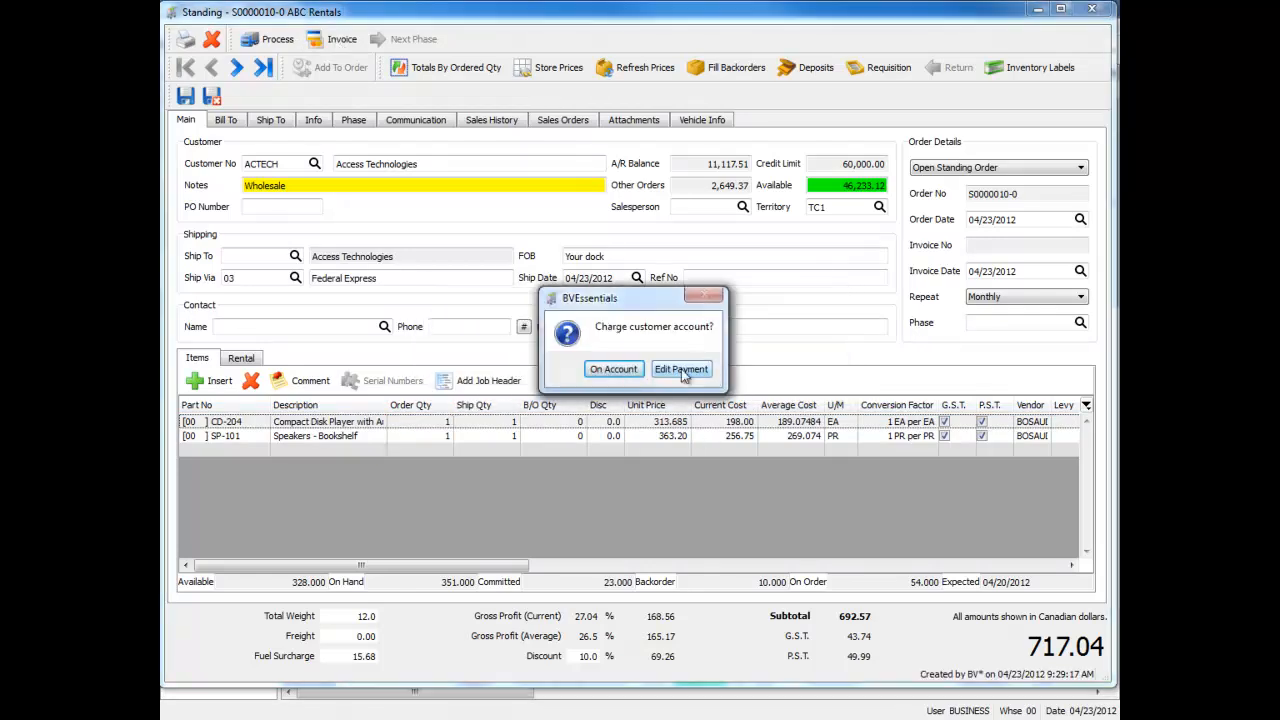
click(612, 375)
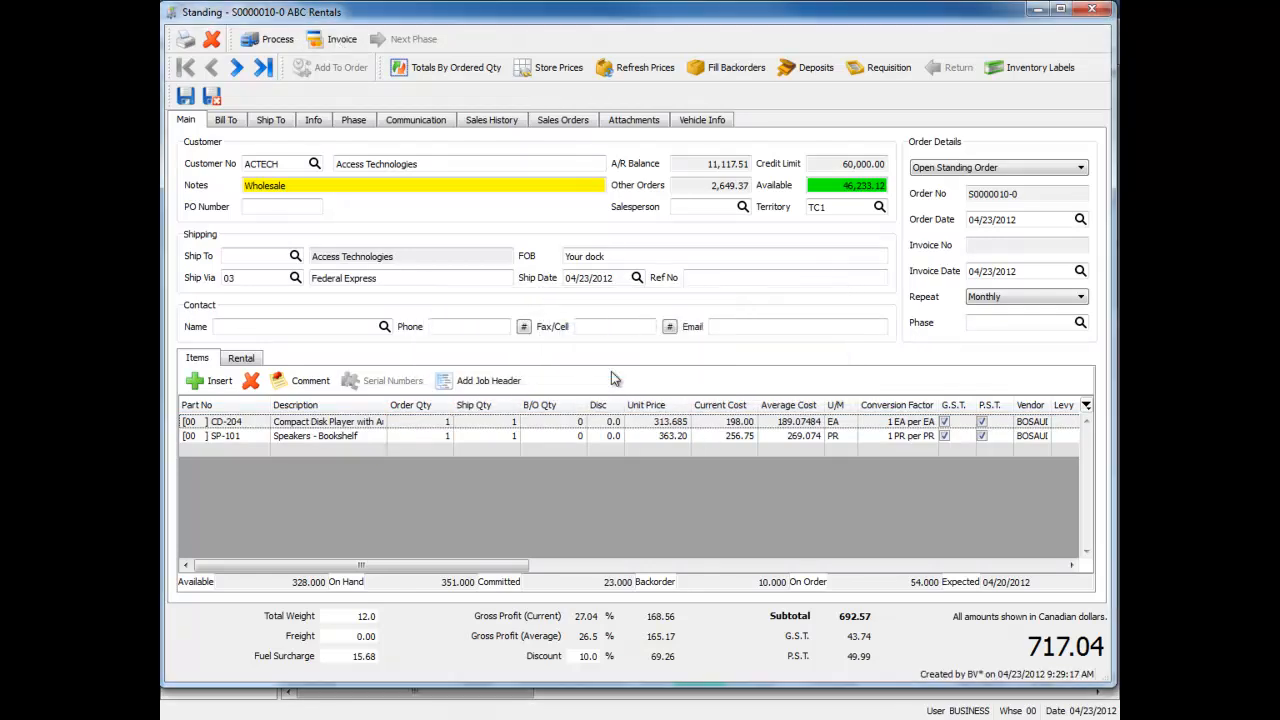
Reopen the invoiced Access Technologies standing order from the sales list, check its invoice date and Repeat options, and close it
click(853, 503)
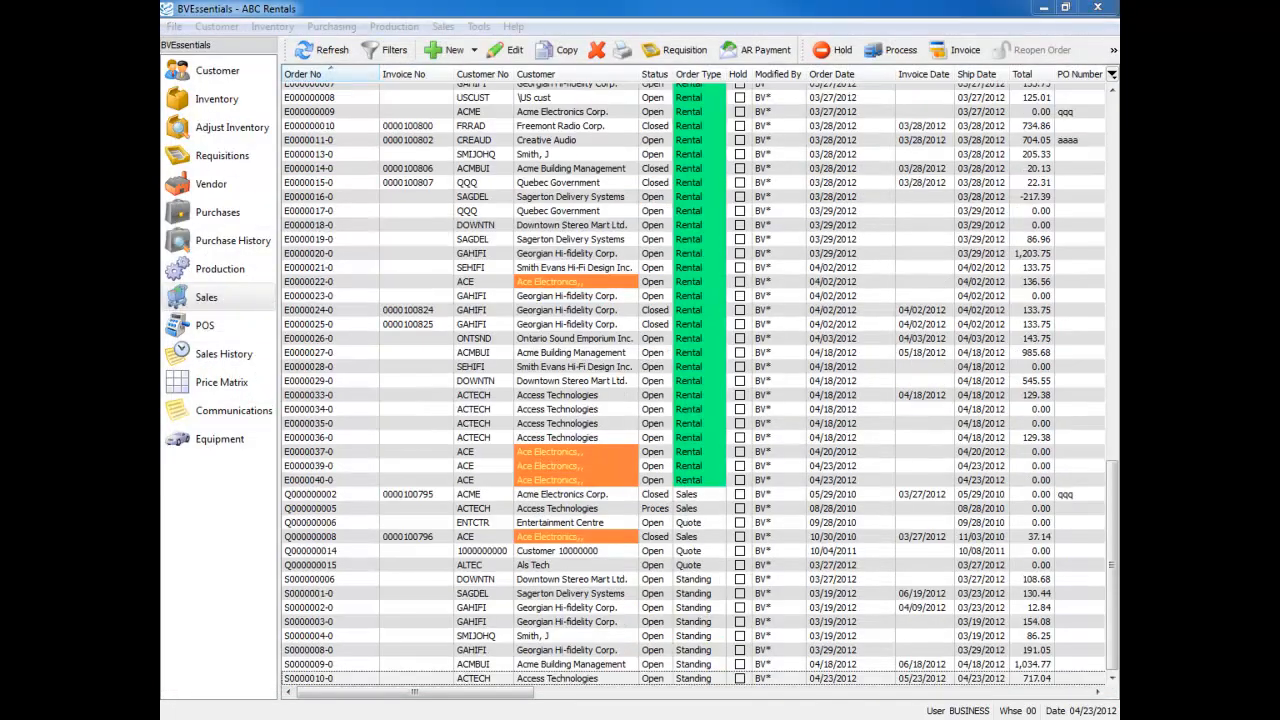
double_click(310, 679)
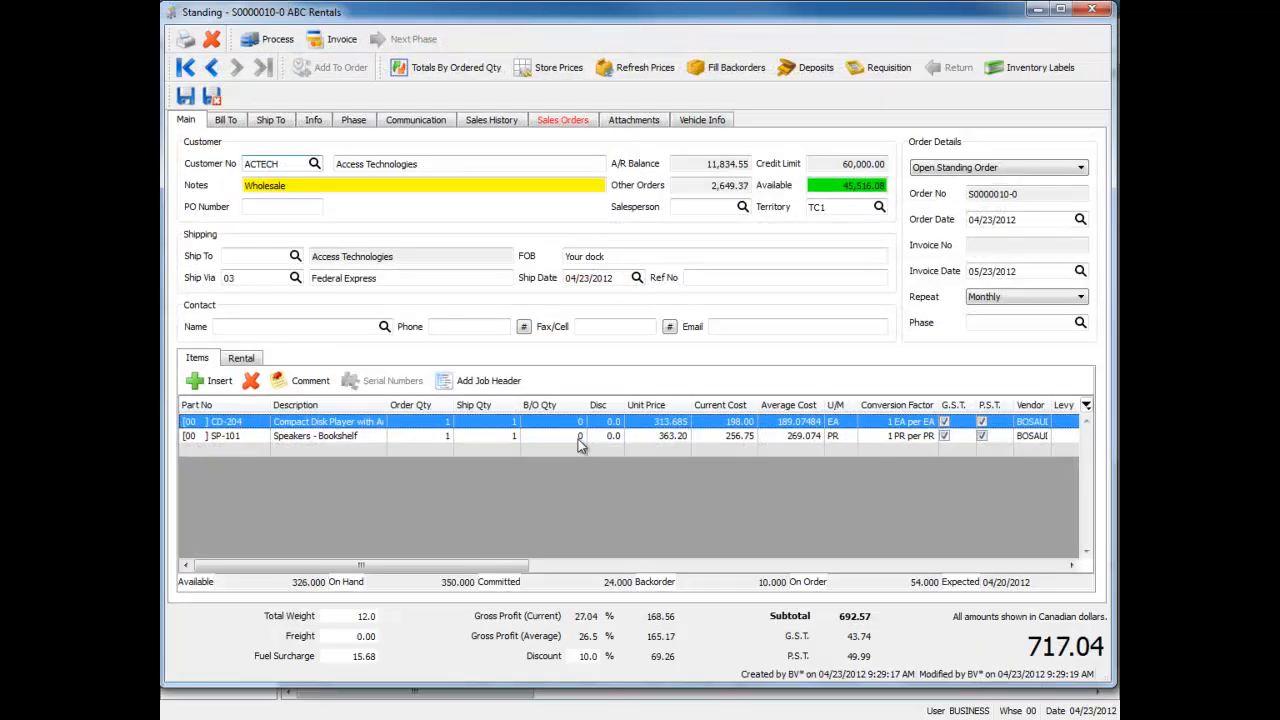
double_click(1040, 275)
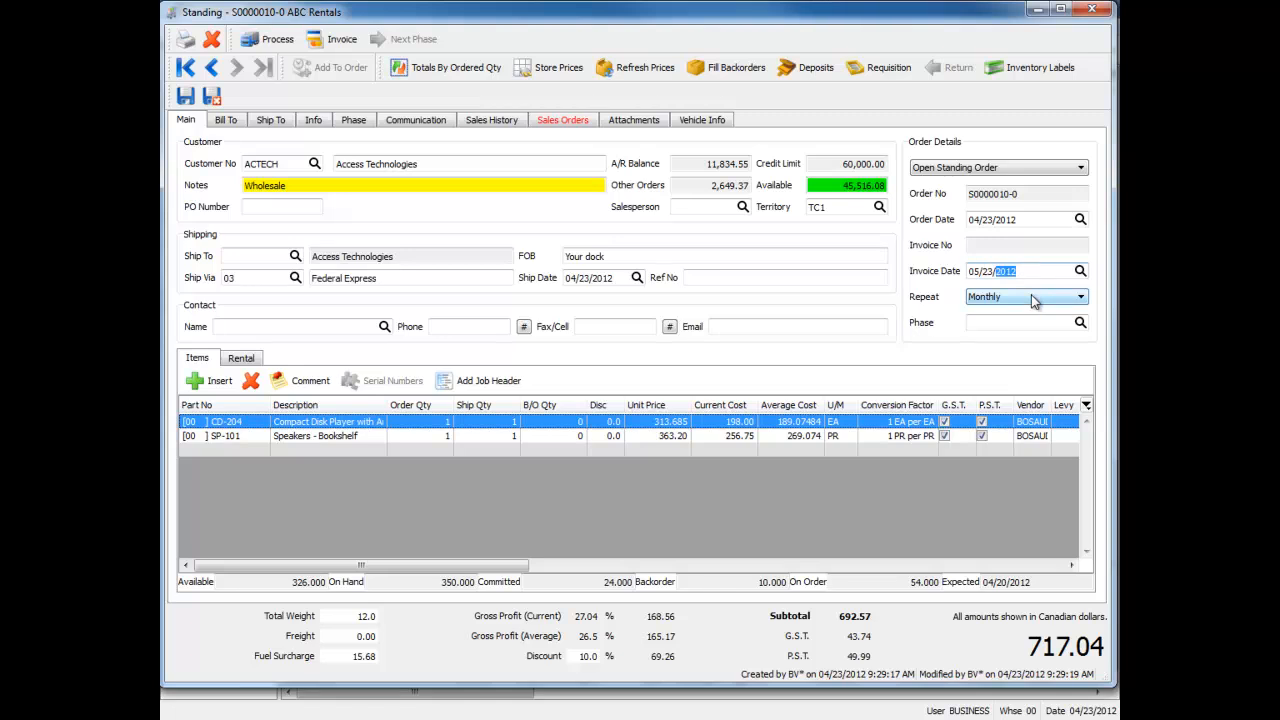
click(1031, 295)
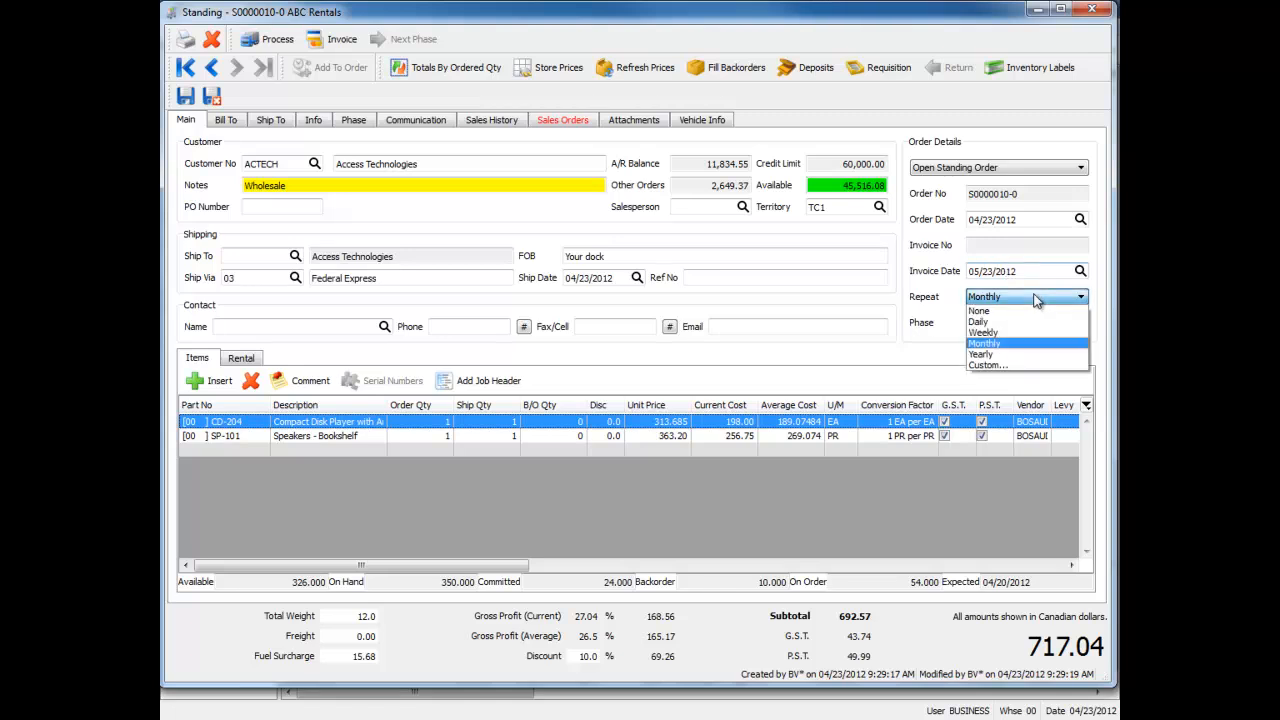
click(1036, 298)
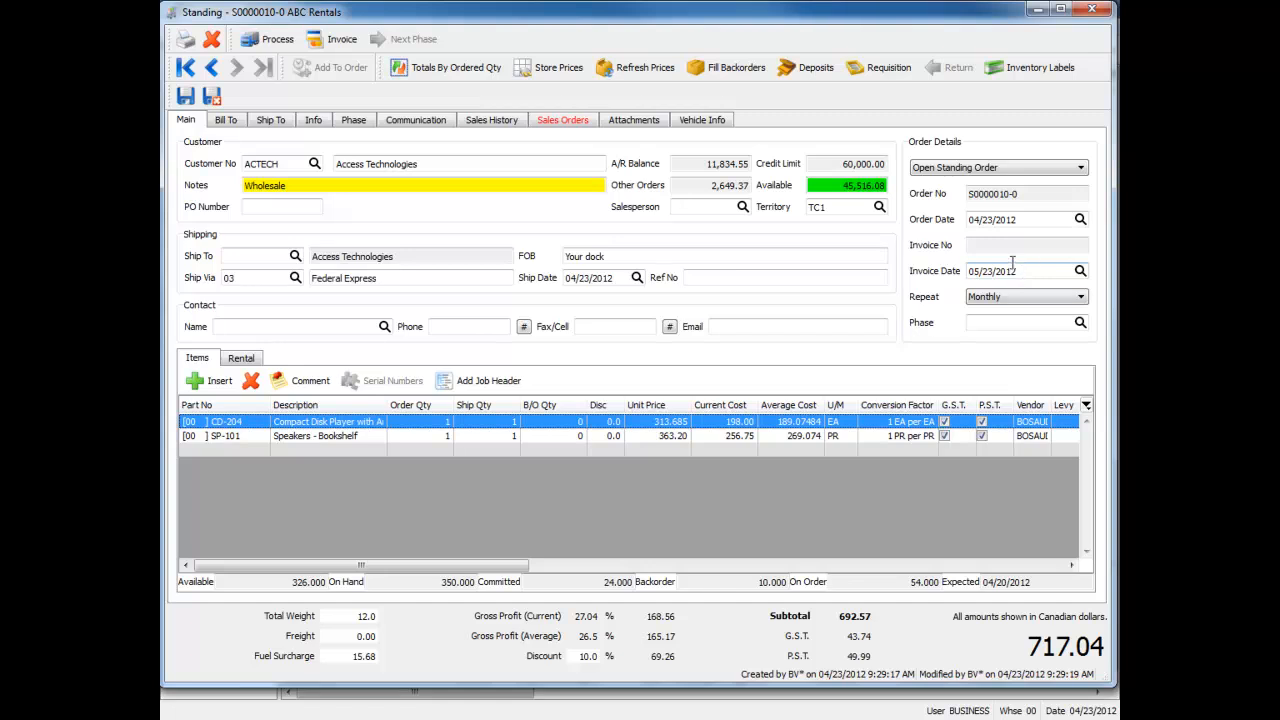
click(1092, 9)
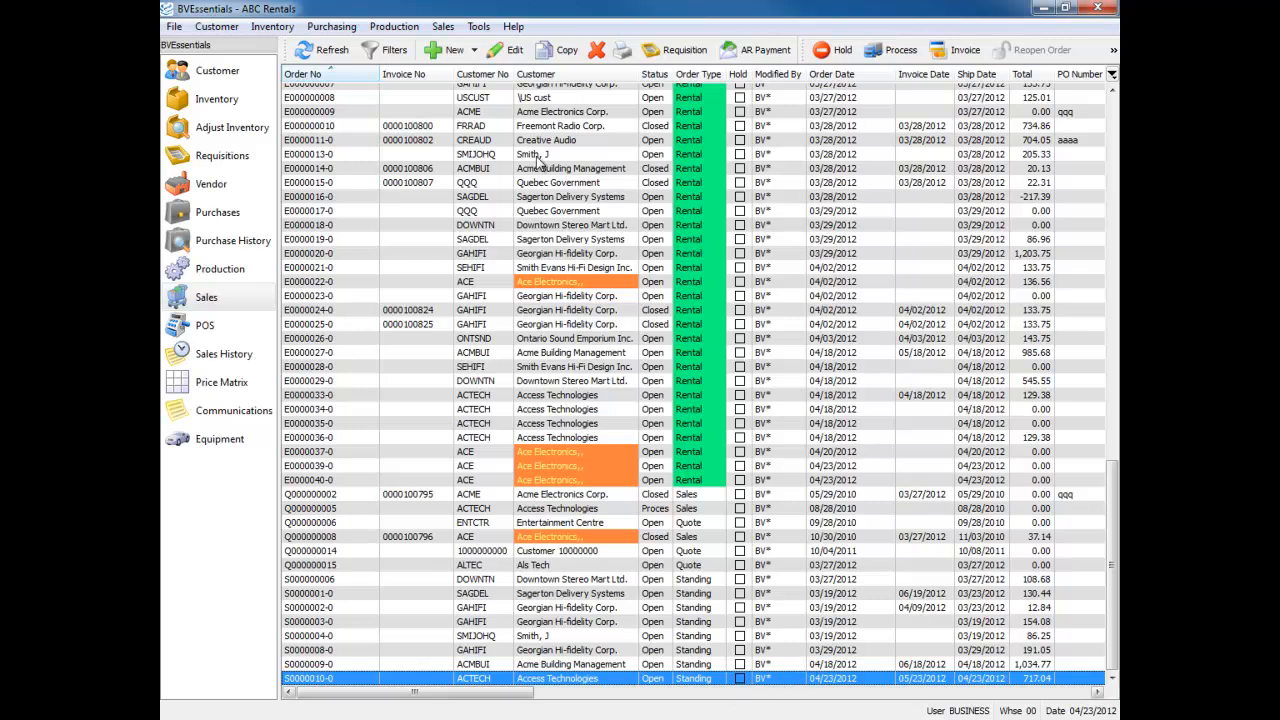
Sort the sales order list by invoice date, latest first, and filter it to show only the Standing order type
click(917, 76)
click(940, 78)
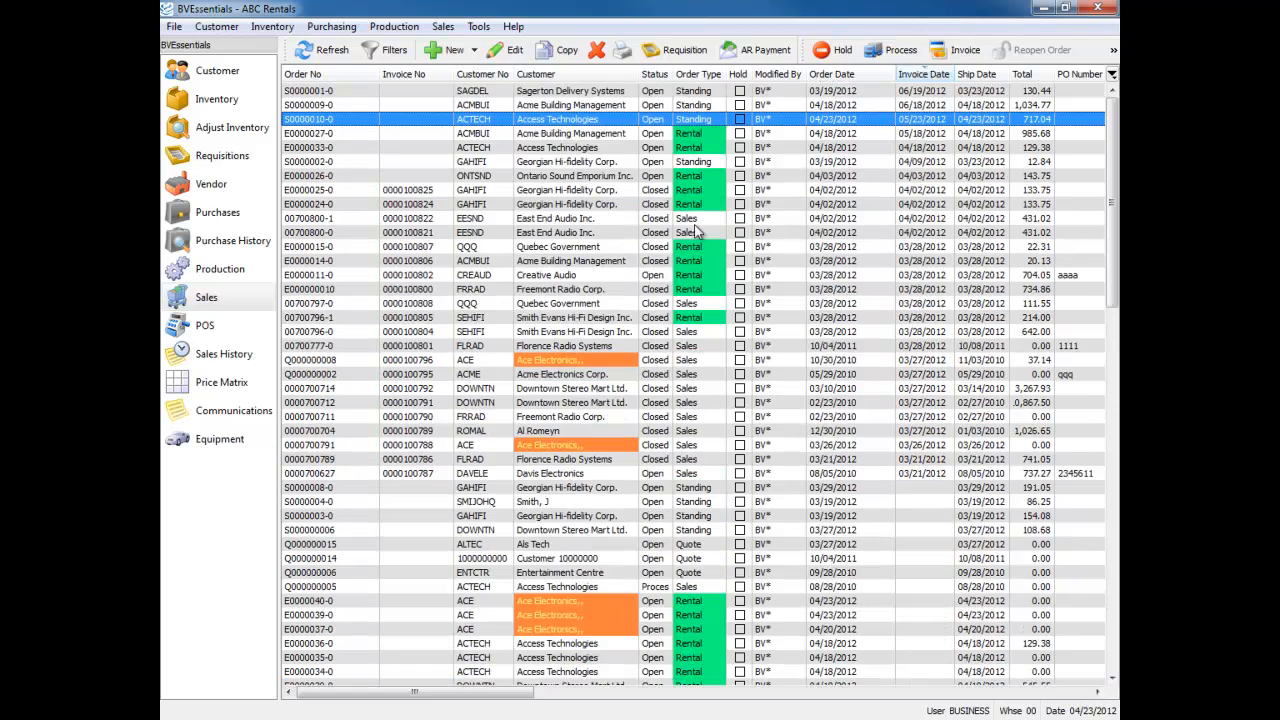
click(391, 52)
click(382, 475)
click(386, 462)
click(385, 447)
click(385, 433)
click(386, 405)
click(389, 391)
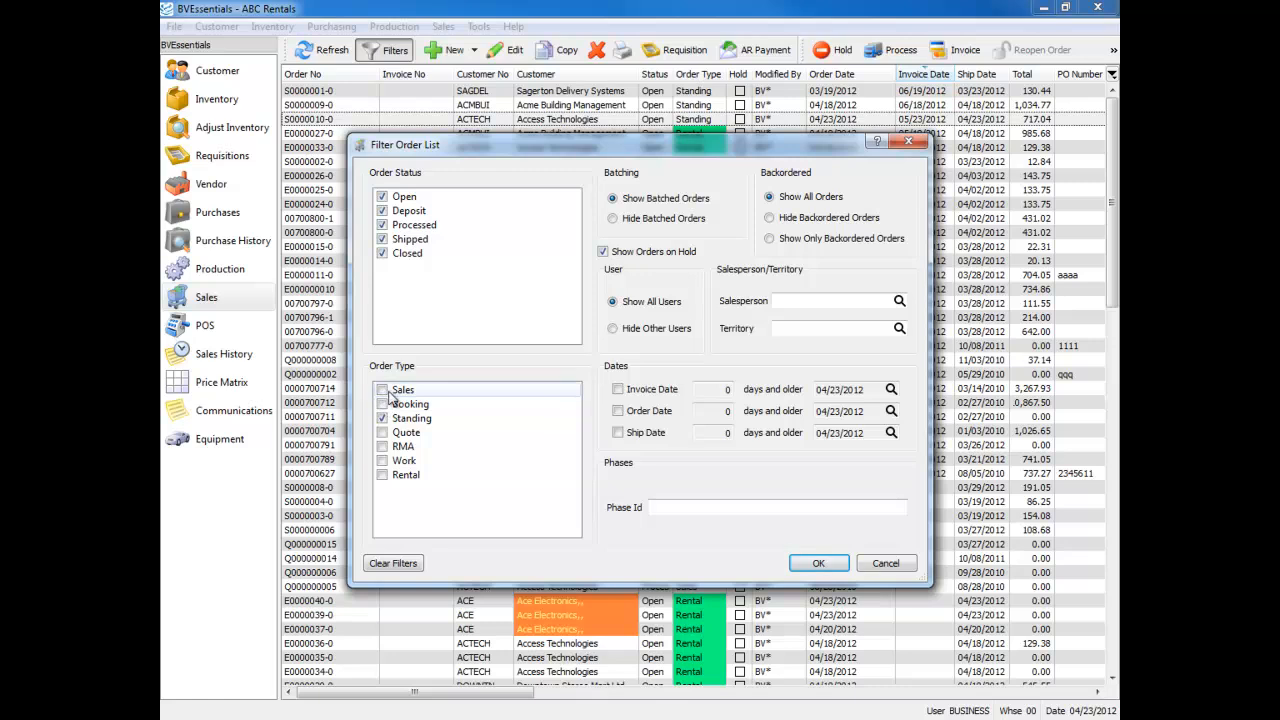
click(820, 563)
Select the three standing orders with the latest invoice dates and start invoicing them together
drag(926, 92, 926, 120)
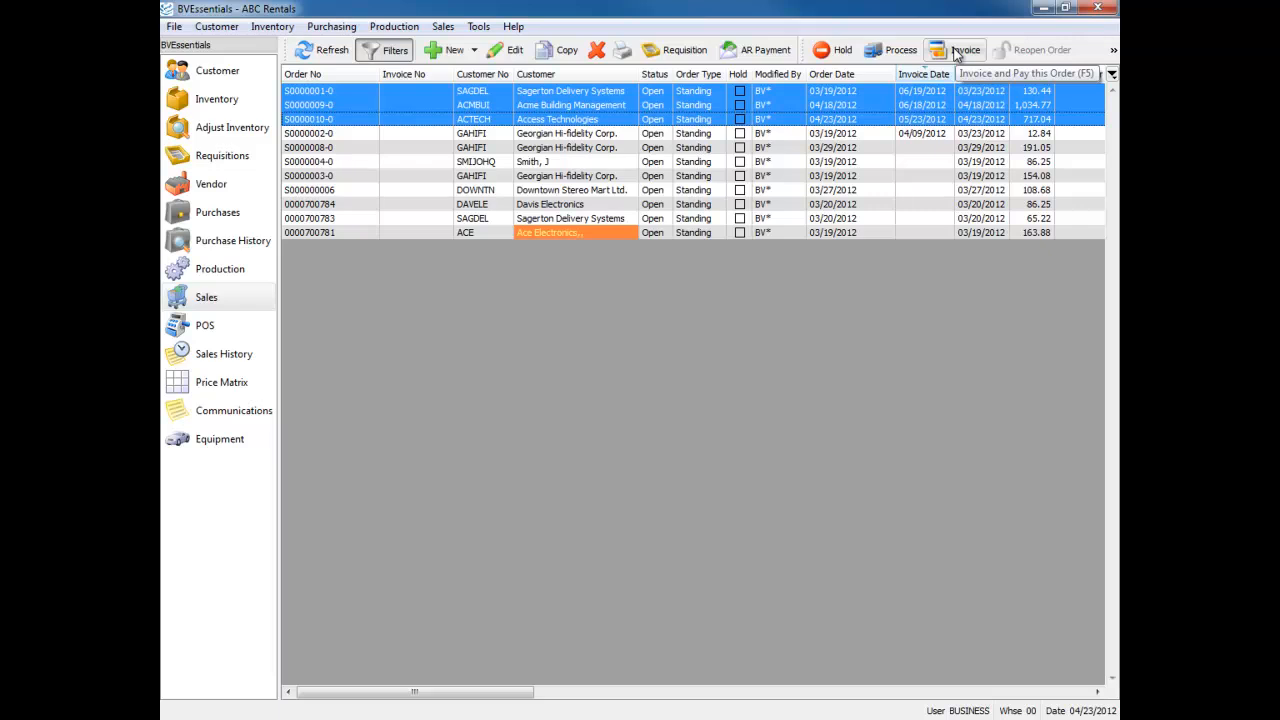
click(955, 52)
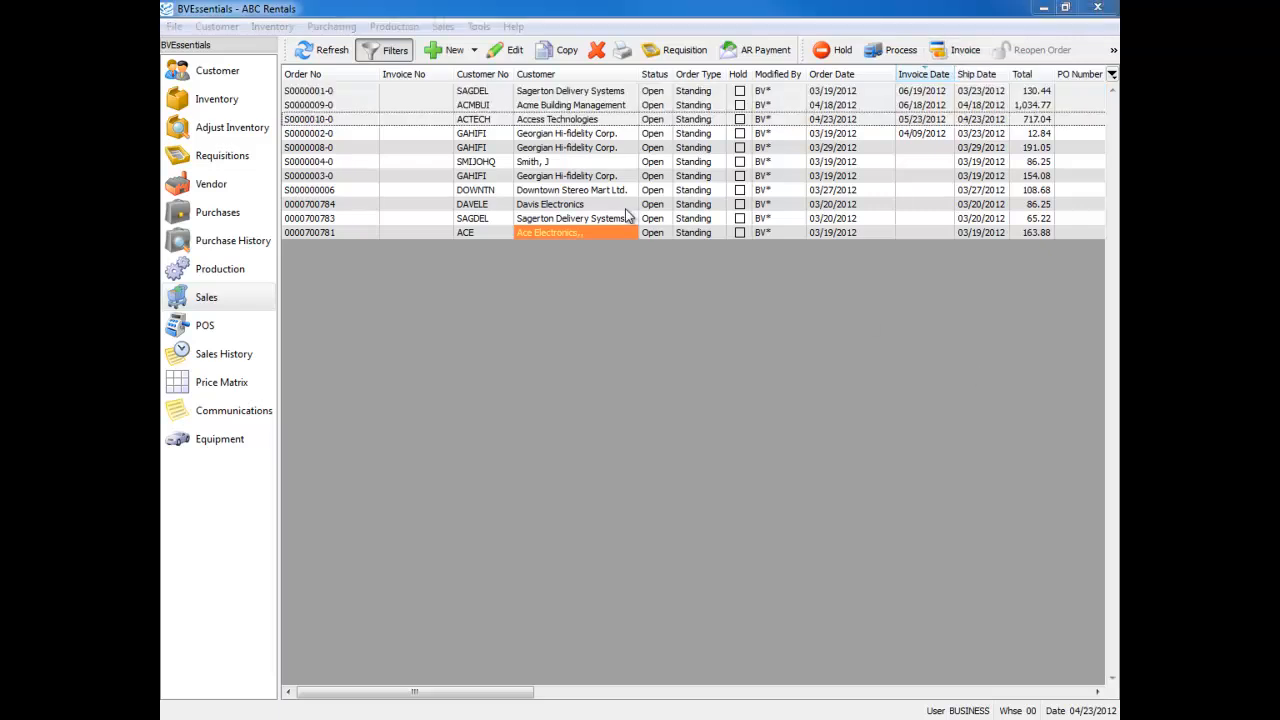
Show the requisitions list and hide the processed requisitions
click(200, 158)
click(476, 313)
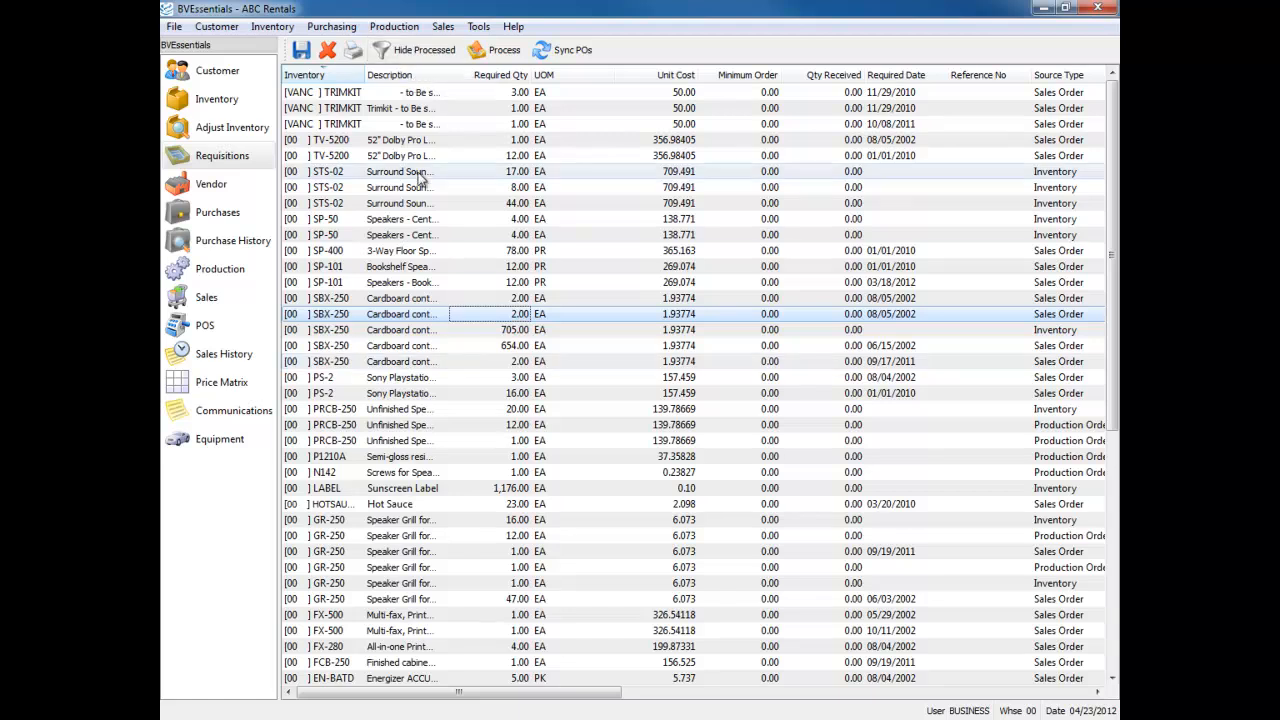
click(418, 52)
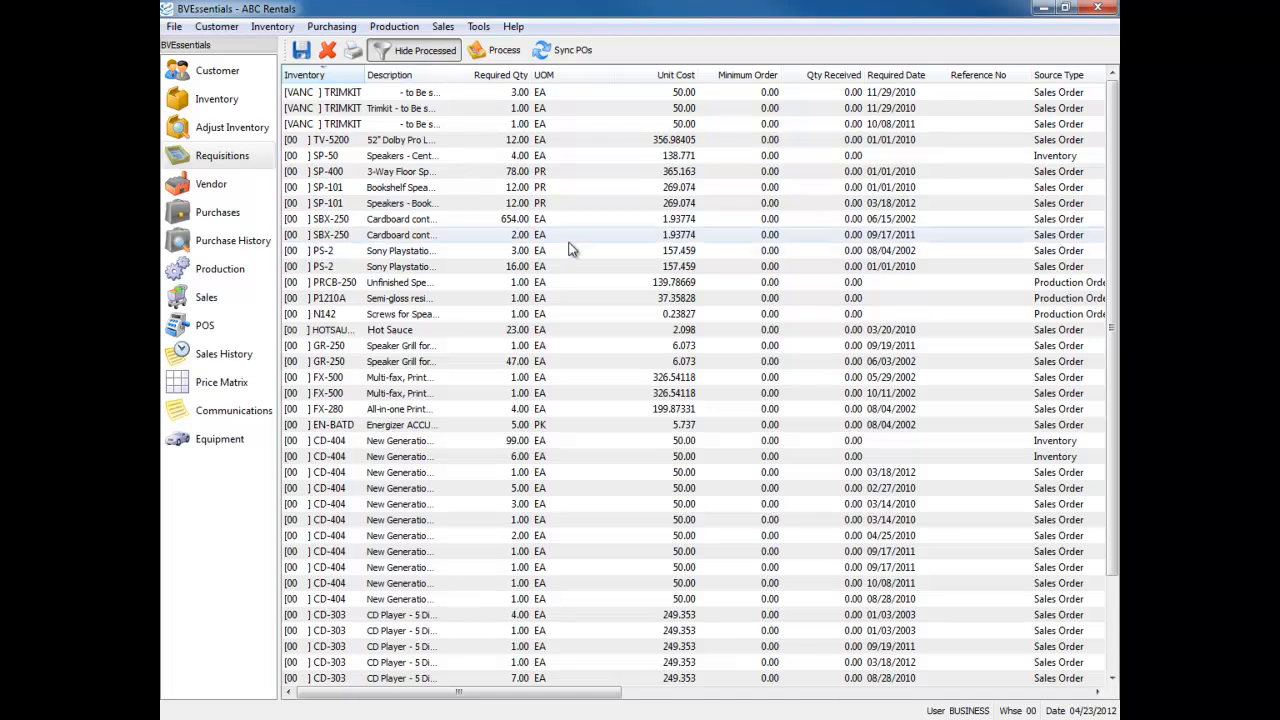